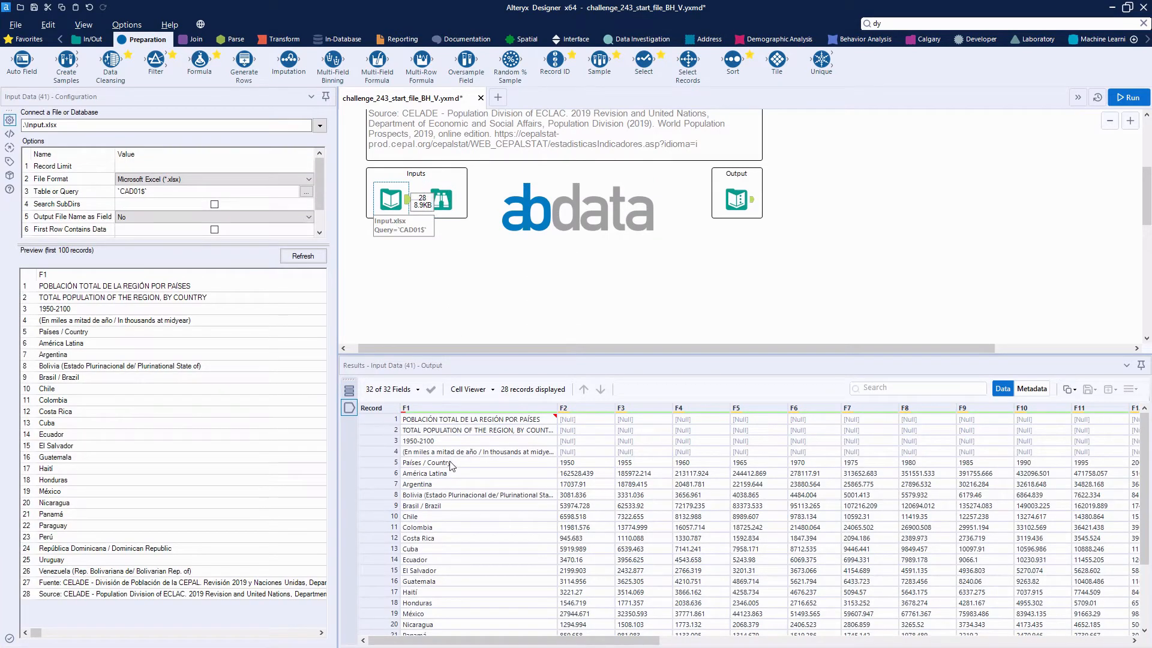
Step: Duplicate the CAD01 Input Data tool and place the copy directly beneath the original on the canvas
{"action": "key", "text": "ctrl"}
{"action": "key", "text": "ctrl"}
{"action": "key", "text": "ctrl"}
{"action": "right_click", "coordinate": [387, 196]}
{"action": "left_click", "coordinate": [445, 216]}
{"action": "right_click", "coordinate": [387, 278]}
{"action": "left_click", "coordinate": [410, 289]}
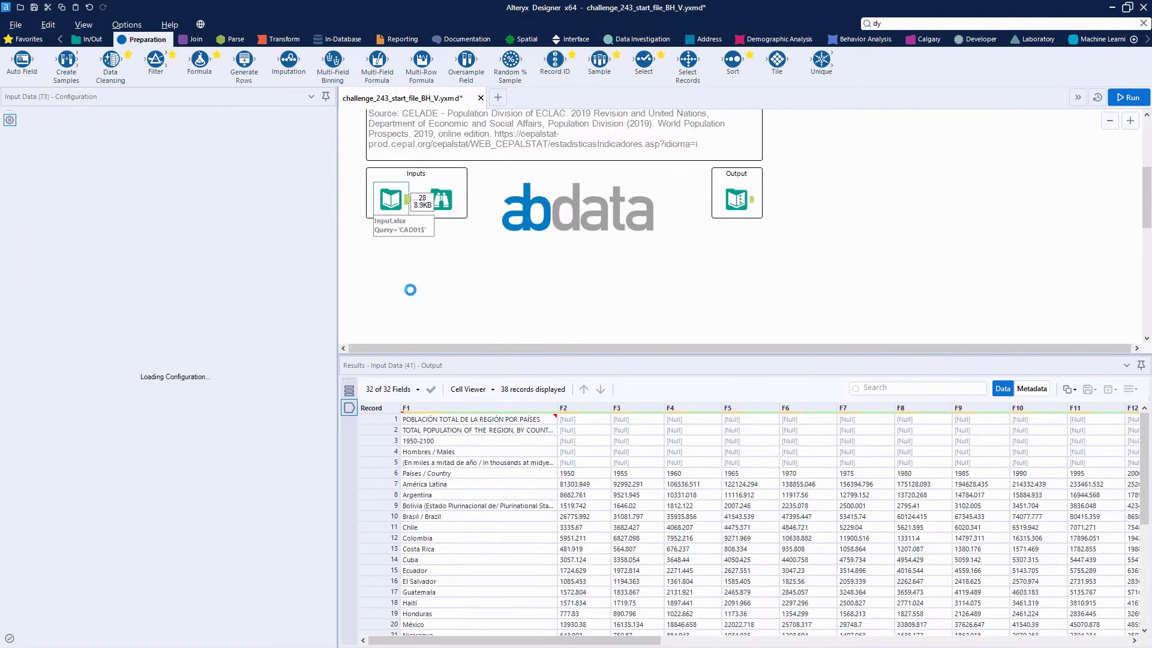
{"action": "left_click_drag", "start_coordinate": [414, 293], "coordinate": [399, 287]}
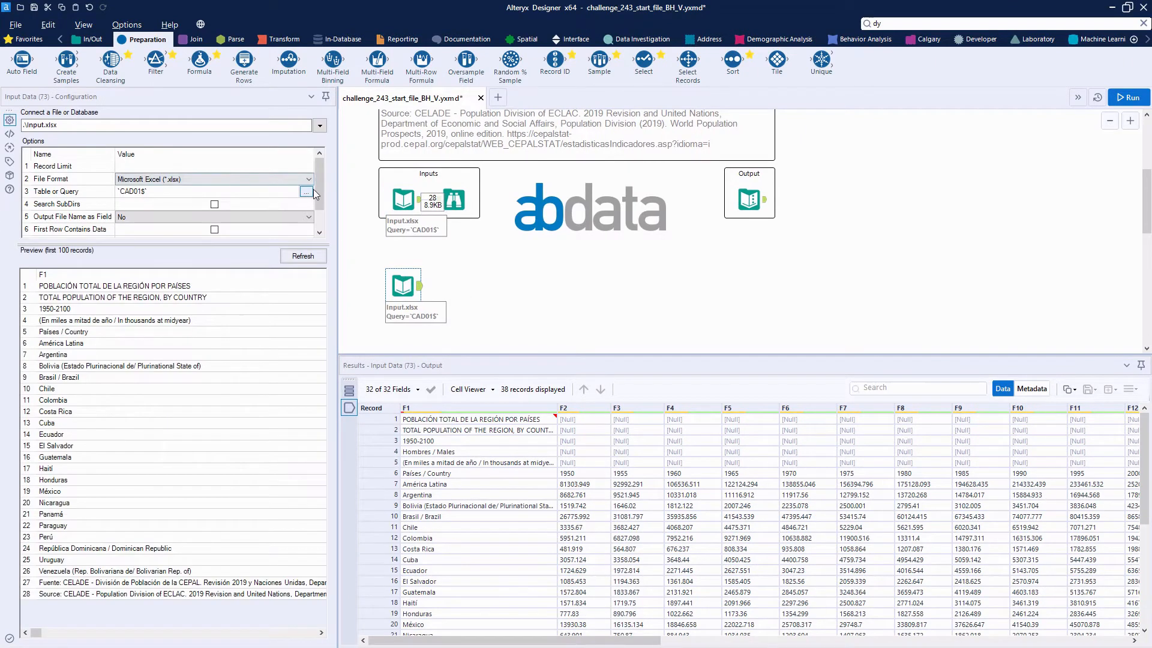
Step: Point the copied Input Data tool at sheet CAD01 (1), run the workflow and view the tool's output
{"action": "left_click", "coordinate": [306, 192]}
{"action": "left_click", "coordinate": [523, 249]}
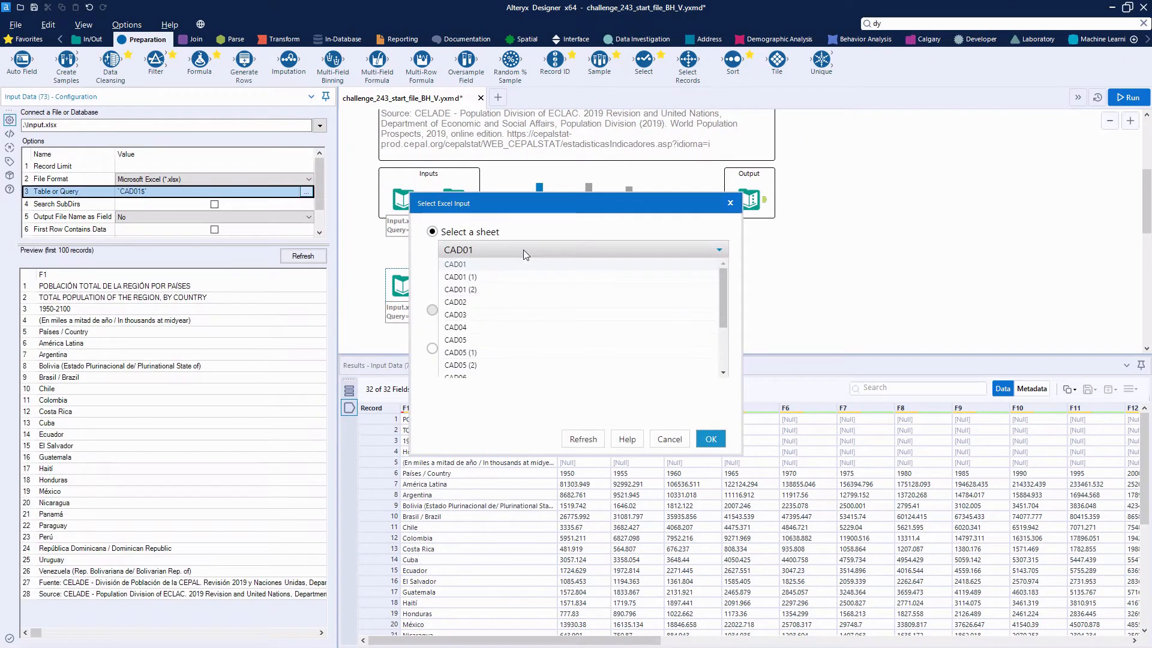
{"action": "left_click", "coordinate": [502, 278]}
{"action": "left_click", "coordinate": [710, 439]}
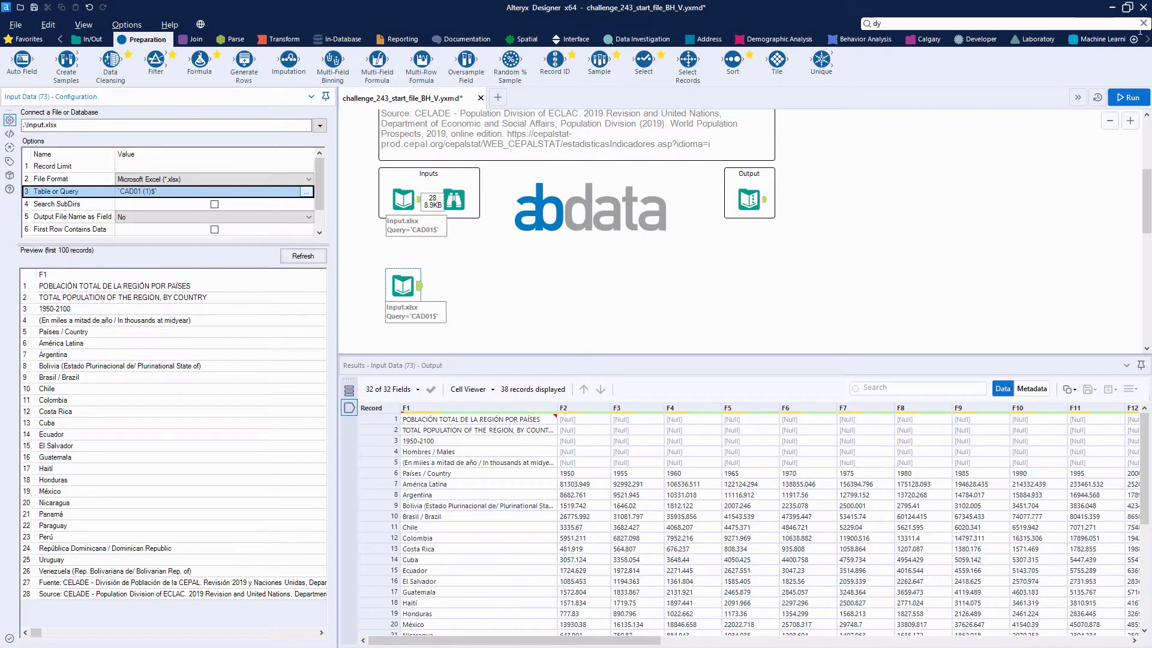
{"action": "left_click", "coordinate": [1128, 97]}
{"action": "scroll", "coordinate": [428, 246], "scroll_direction": "down", "scroll_amount": 1}
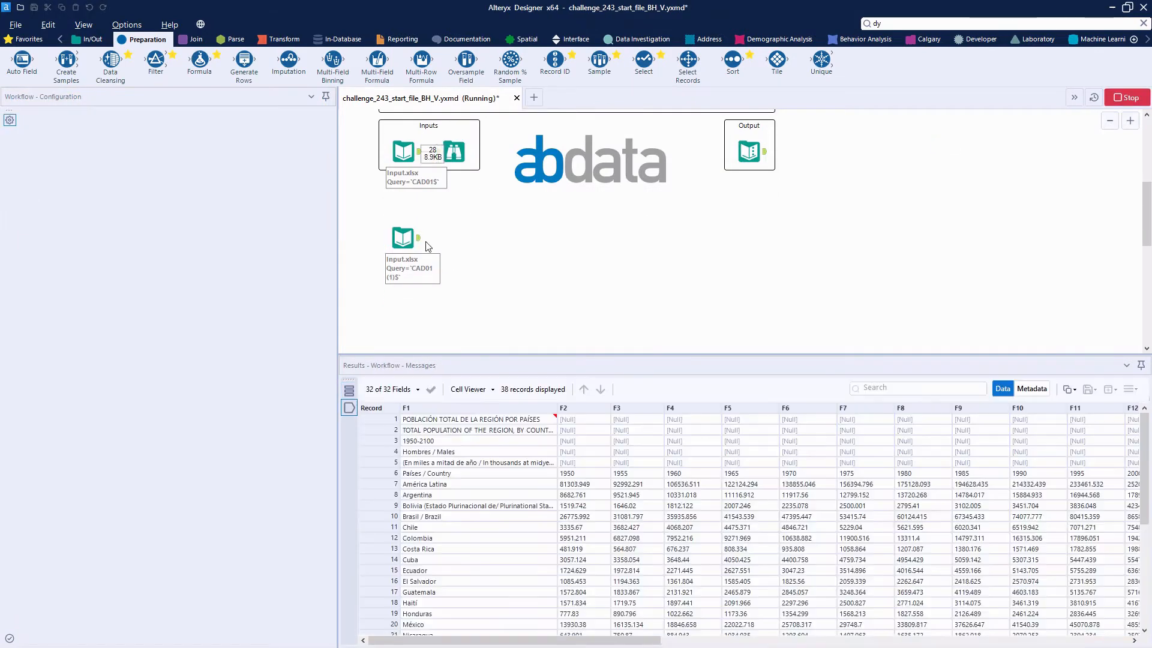
{"action": "left_click", "coordinate": [413, 243]}
{"action": "scroll", "coordinate": [424, 234], "scroll_direction": "down", "scroll_amount": 1}
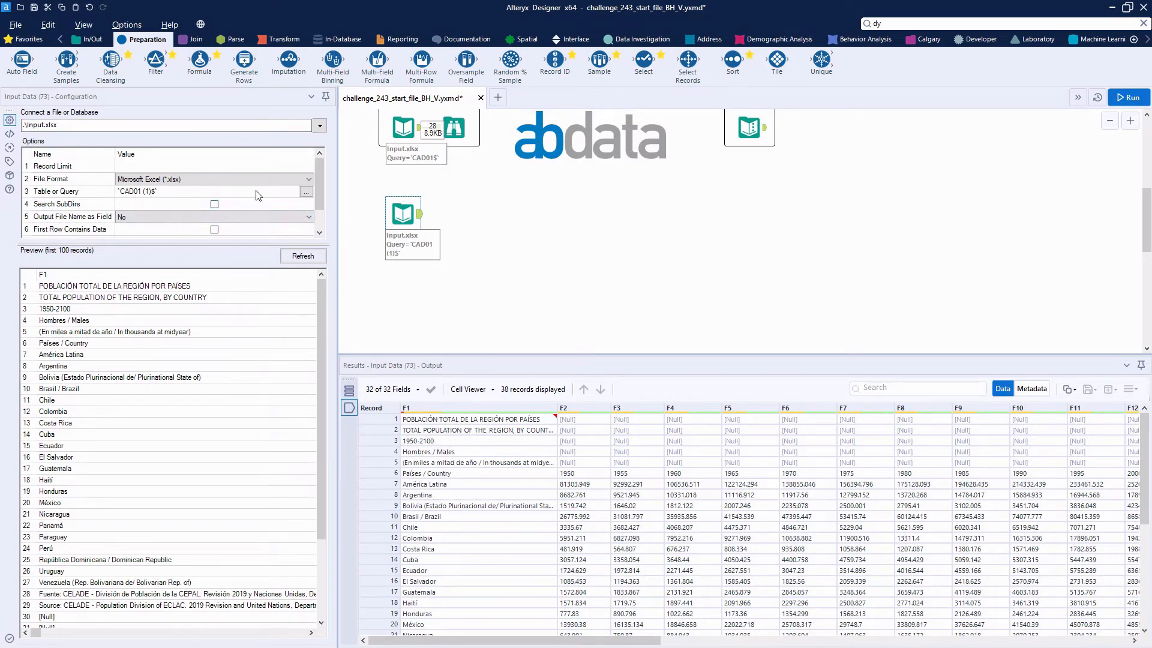
Step: Duplicate the CAD01 (1) Input Data tool and align the copy below it
{"action": "right_click", "coordinate": [399, 208]}
{"action": "left_click", "coordinate": [454, 232]}
{"action": "scroll", "coordinate": [399, 299], "scroll_direction": "down", "scroll_amount": 3}
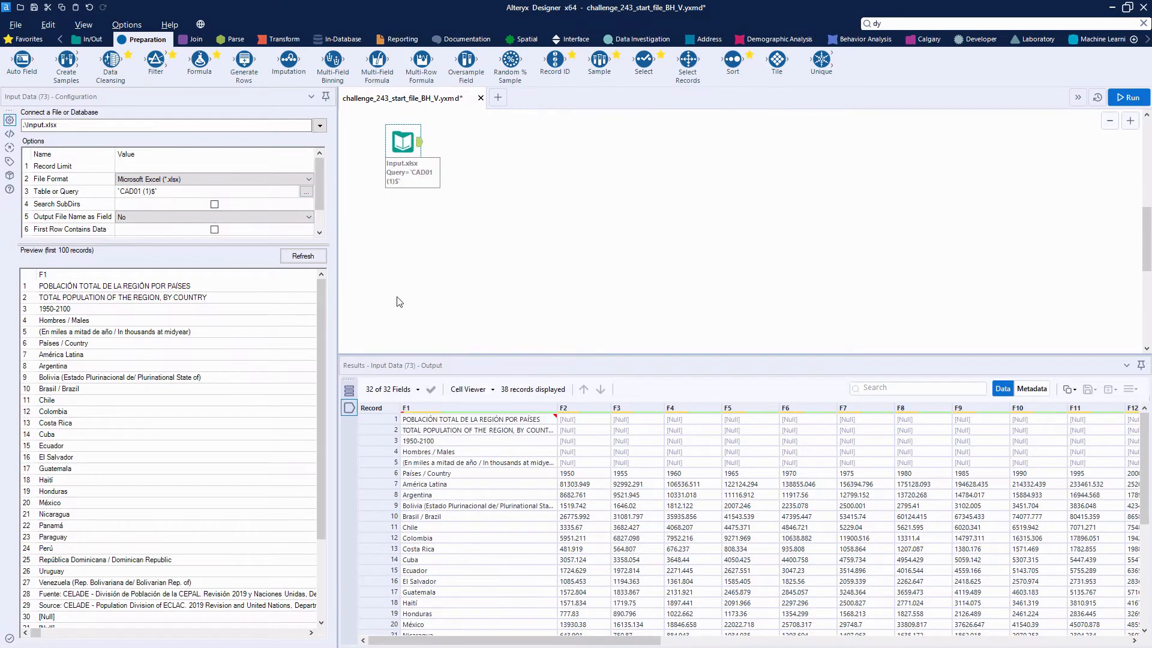
{"action": "right_click", "coordinate": [411, 248]}
{"action": "left_click", "coordinate": [419, 250]}
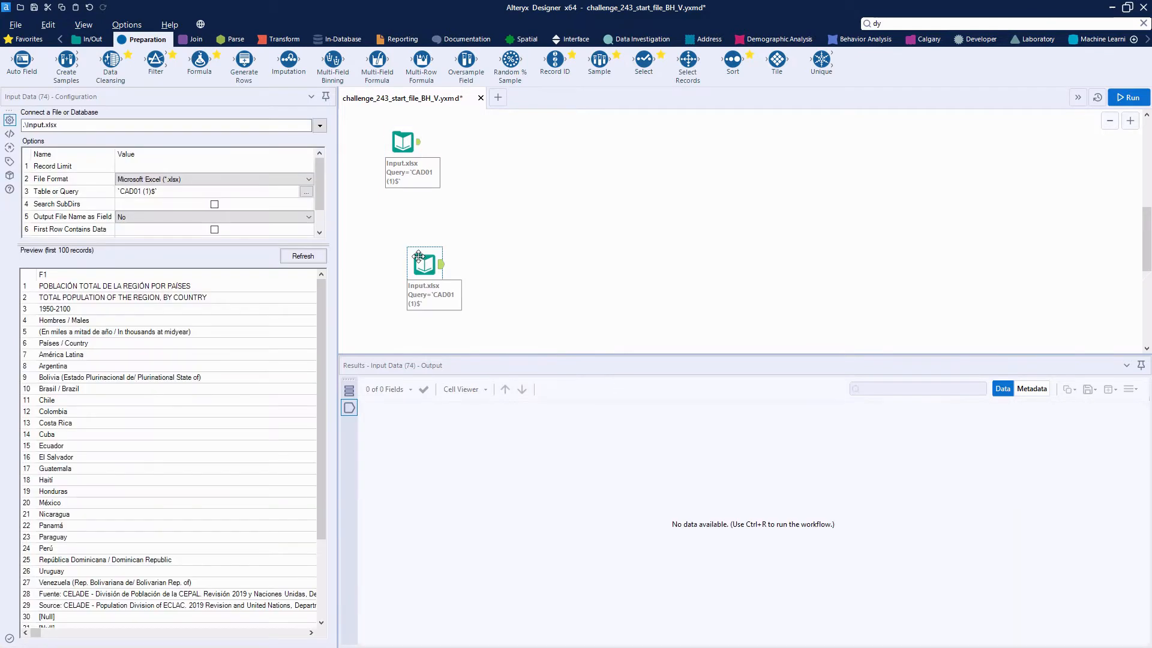
{"action": "left_click_drag", "start_coordinate": [414, 253], "coordinate": [398, 240]}
Step: Point the lowest Input Data tool at sheet CAD01 (2), run the workflow and move the tool slightly lower
{"action": "left_click", "coordinate": [306, 191]}
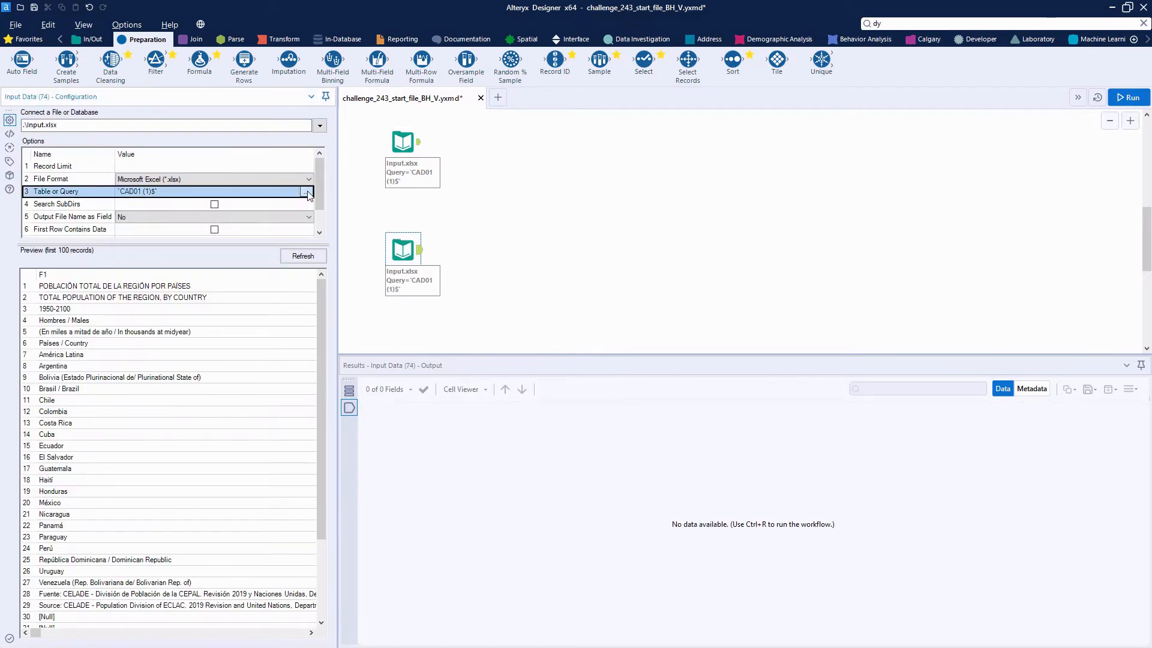
{"action": "left_click", "coordinate": [471, 249]}
{"action": "left_click", "coordinate": [474, 290]}
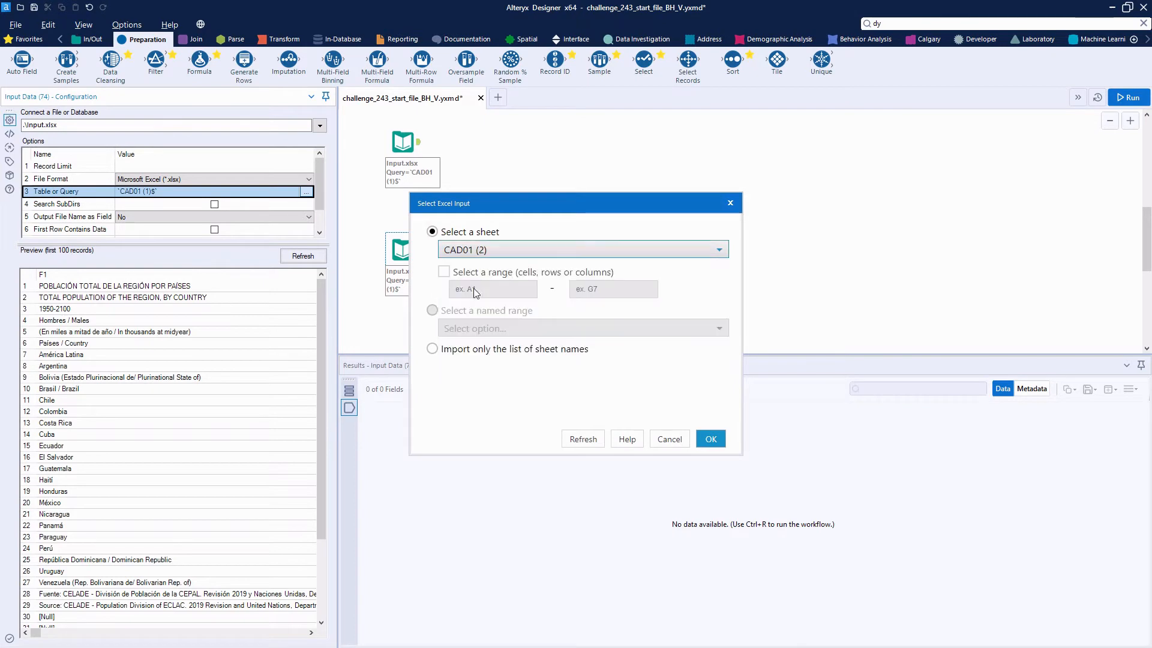
{"action": "left_click", "coordinate": [711, 438]}
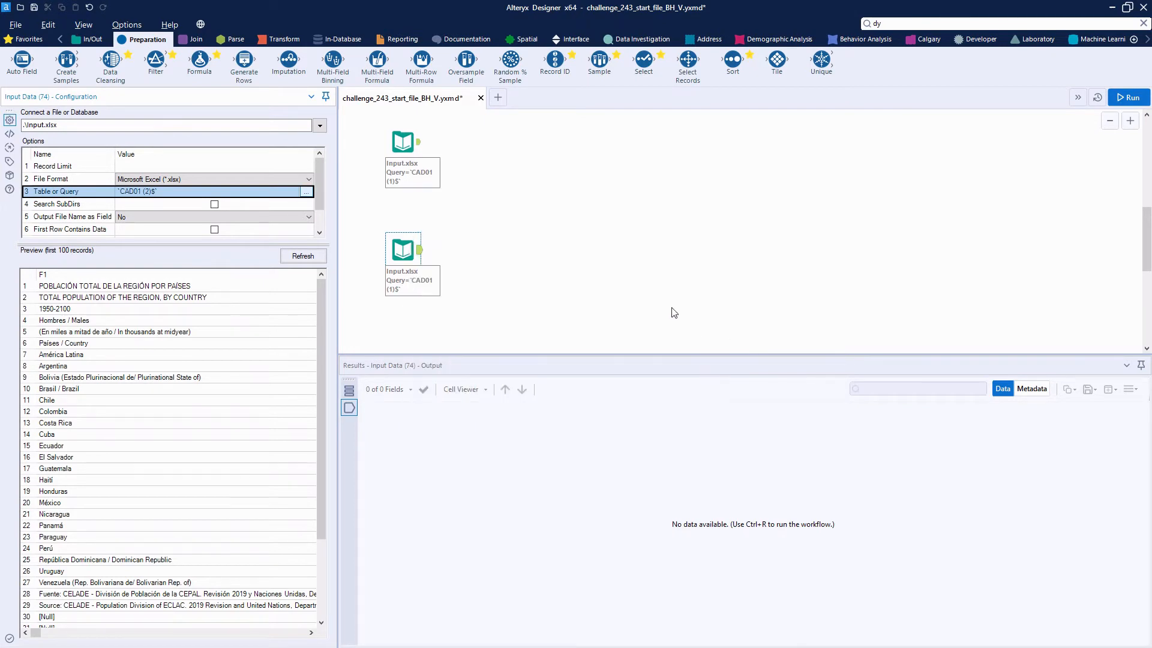
{"action": "left_click", "coordinate": [1128, 98]}
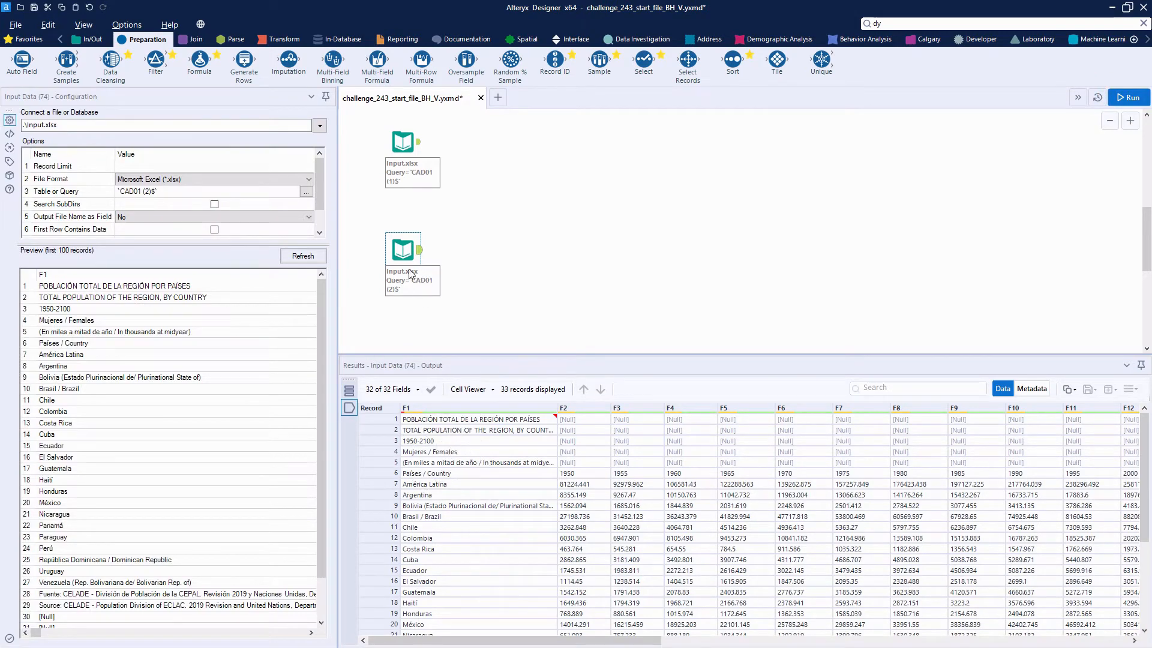
{"action": "left_click_drag", "start_coordinate": [409, 257], "coordinate": [409, 271]}
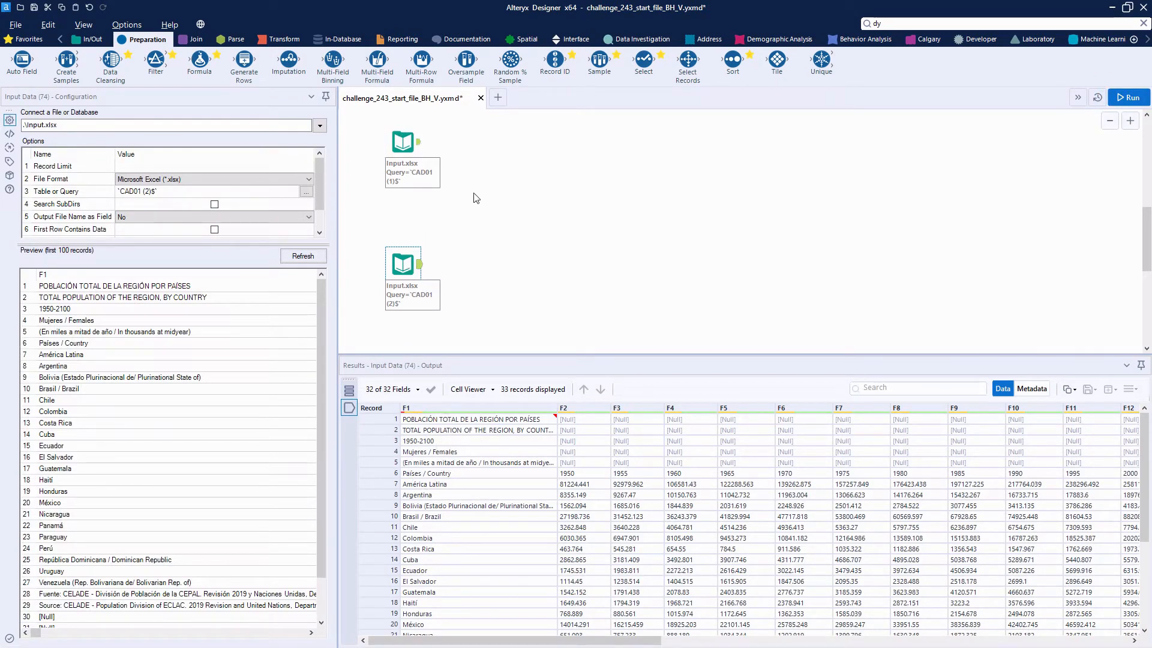
{"action": "left_click_drag", "start_coordinate": [386, 420], "coordinate": [386, 461]}
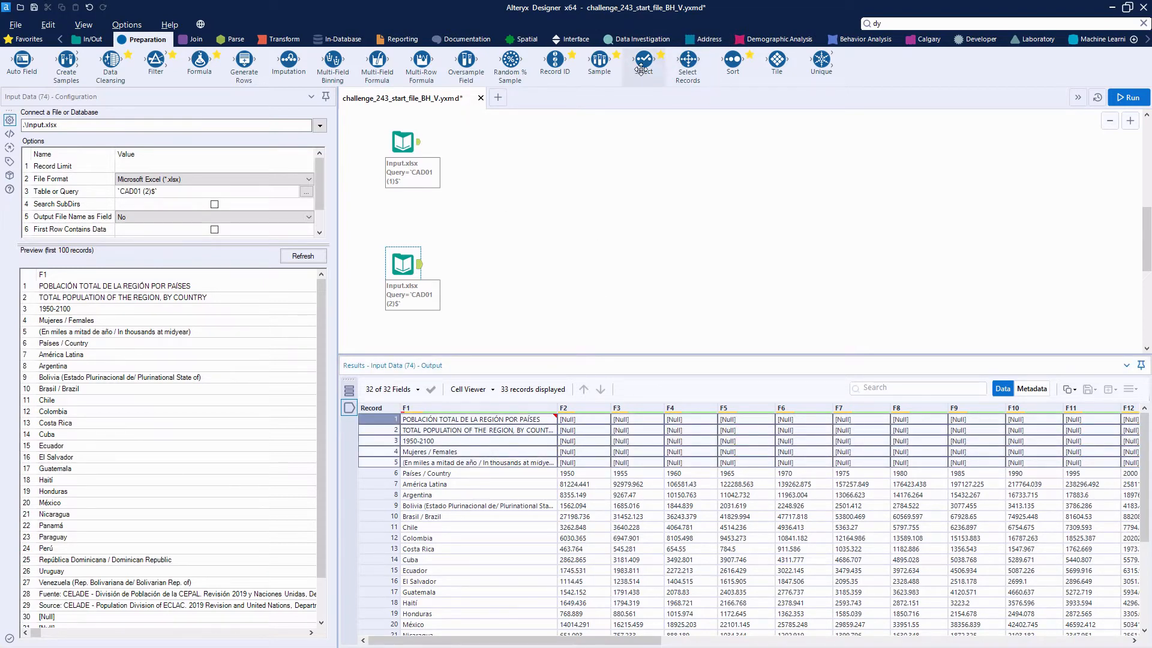
{"action": "left_click_drag", "start_coordinate": [599, 60], "coordinate": [484, 140]}
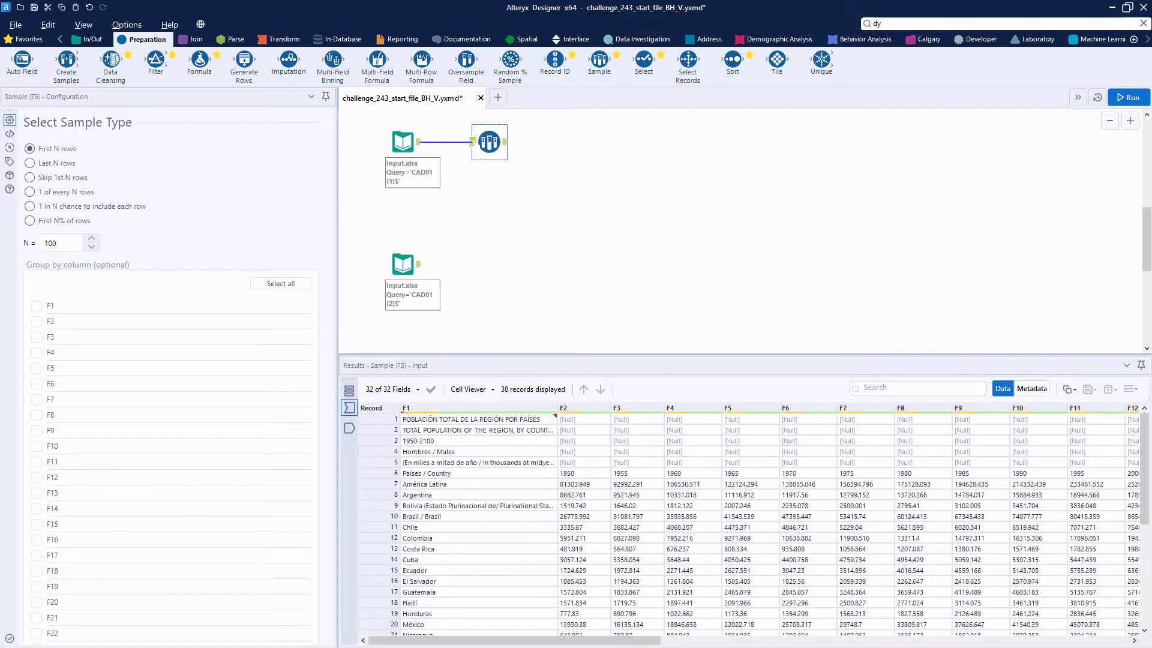
{"action": "right_click", "coordinate": [491, 141]}
{"action": "left_click", "coordinate": [528, 173]}
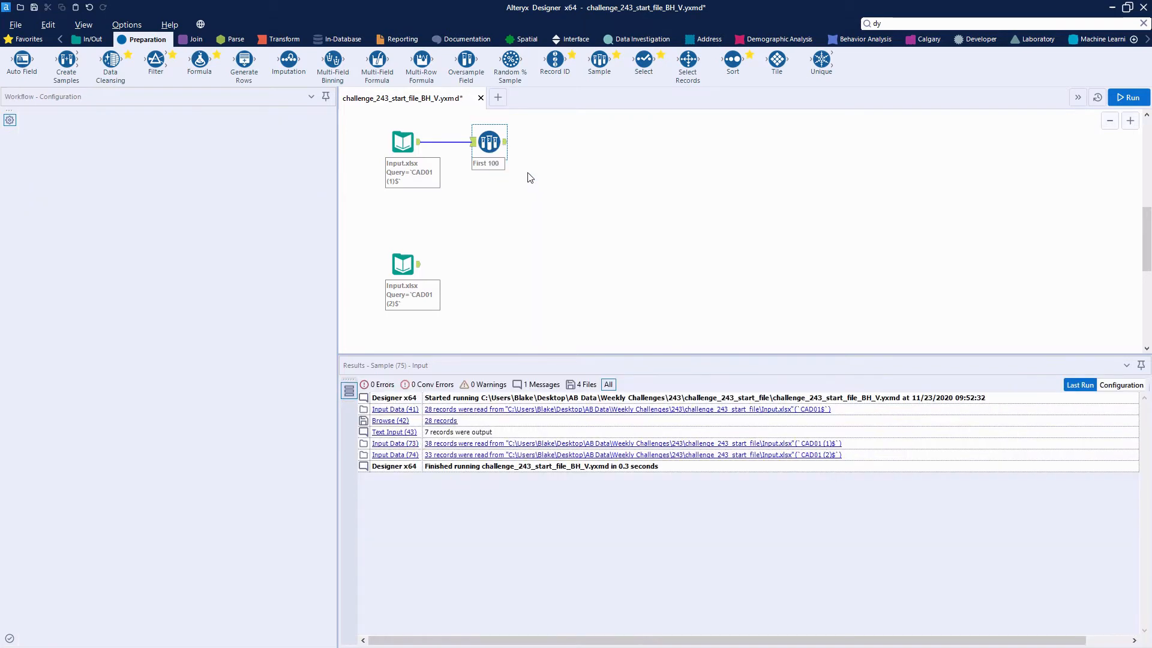
Step: Connect a Filter to the CAD01 (1) input, keep rows where F2 is not null, run the workflow and review the true output
{"action": "left_click_drag", "start_coordinate": [155, 60], "coordinate": [502, 143]}
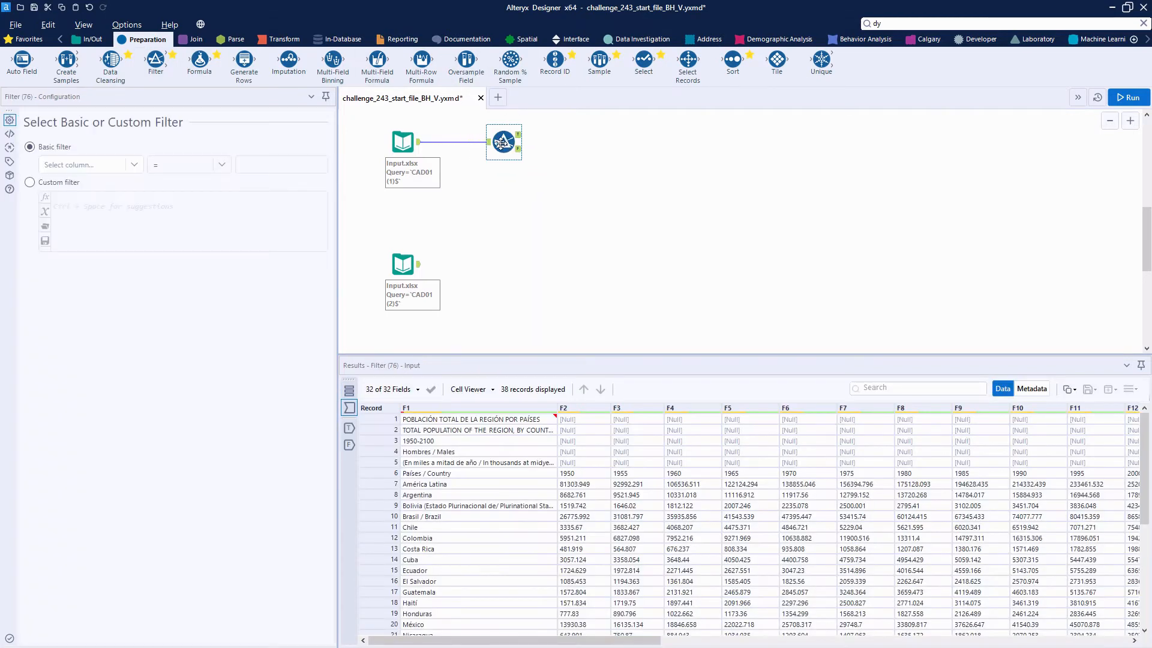
{"action": "left_click", "coordinate": [103, 168]}
{"action": "left_click", "coordinate": [80, 192]}
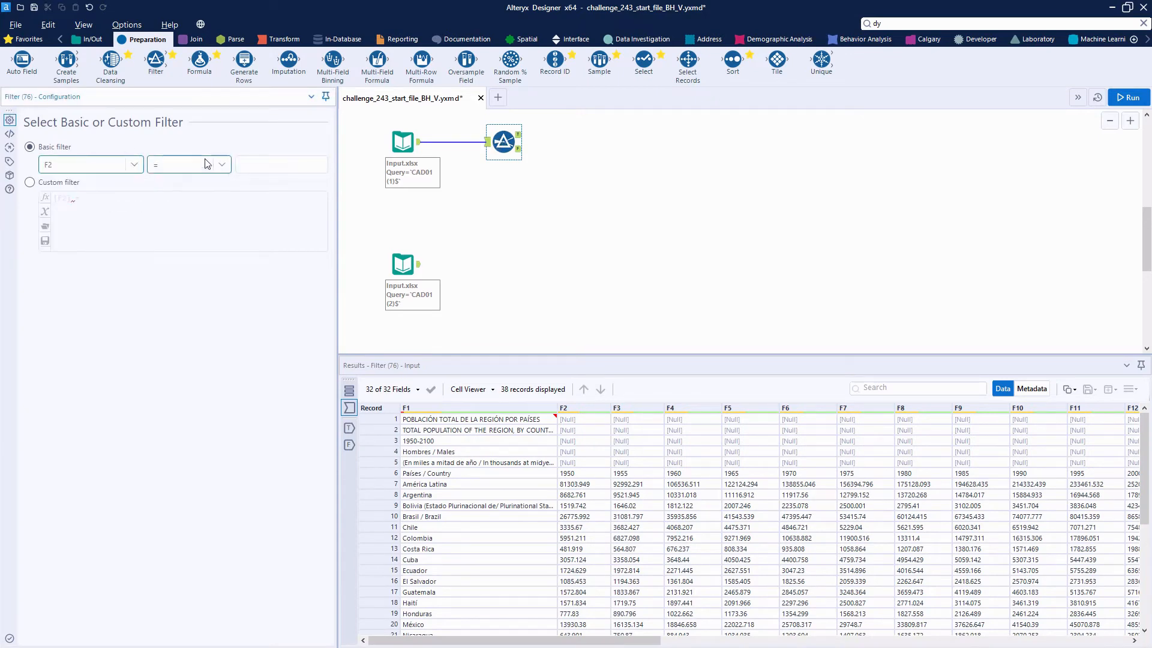
{"action": "left_click", "coordinate": [217, 166]}
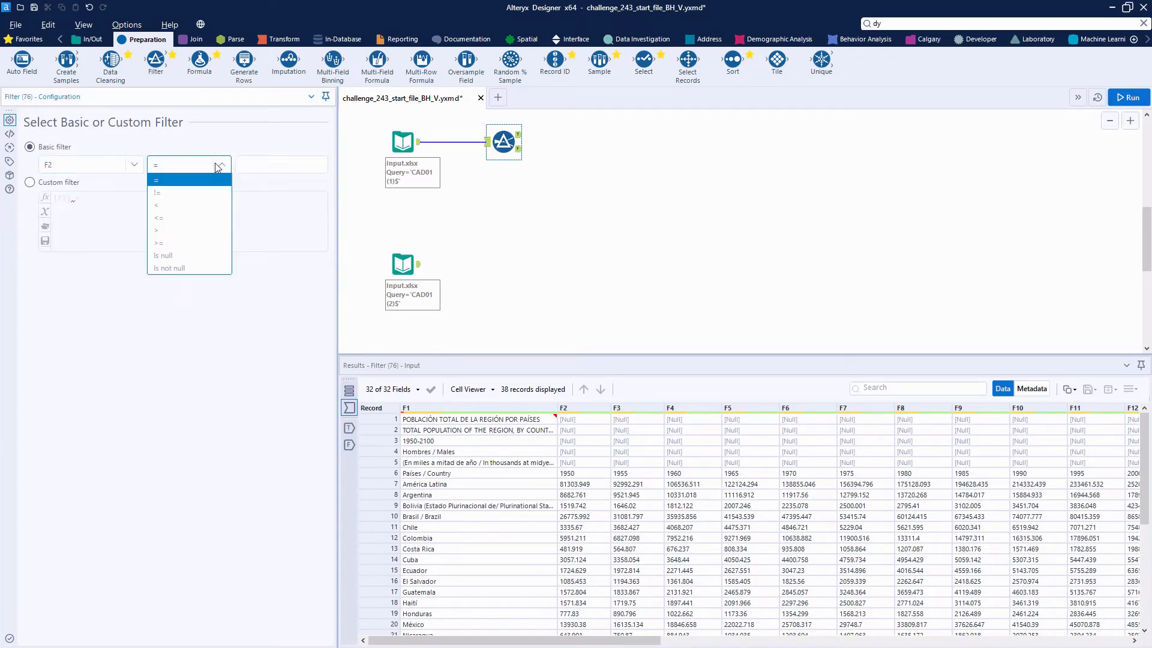
{"action": "left_click", "coordinate": [179, 268]}
{"action": "left_click", "coordinate": [1128, 97]}
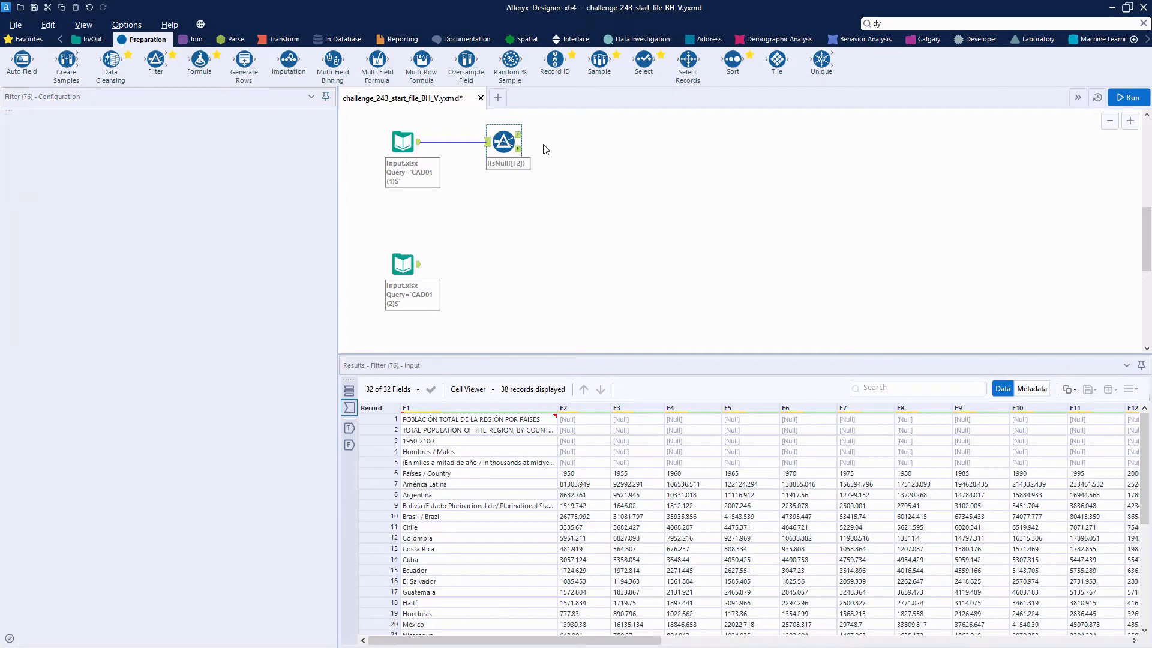
{"action": "left_click", "coordinate": [519, 137]}
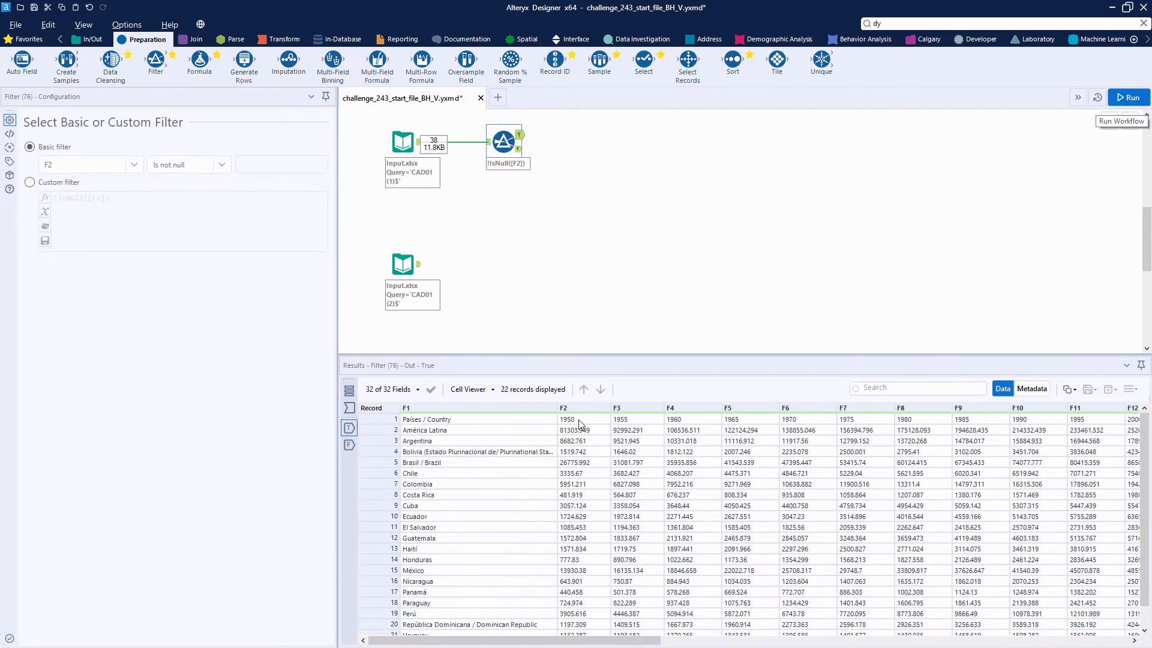
{"action": "scroll", "coordinate": [626, 555], "scroll_direction": "down", "scroll_amount": 1}
{"action": "scroll", "coordinate": [626, 557], "scroll_direction": "up", "scroll_amount": 1}
Step: Switch the filter to a custom expression and append an empty text comparison: and [F1] != ""
{"action": "left_click", "coordinate": [454, 433]}
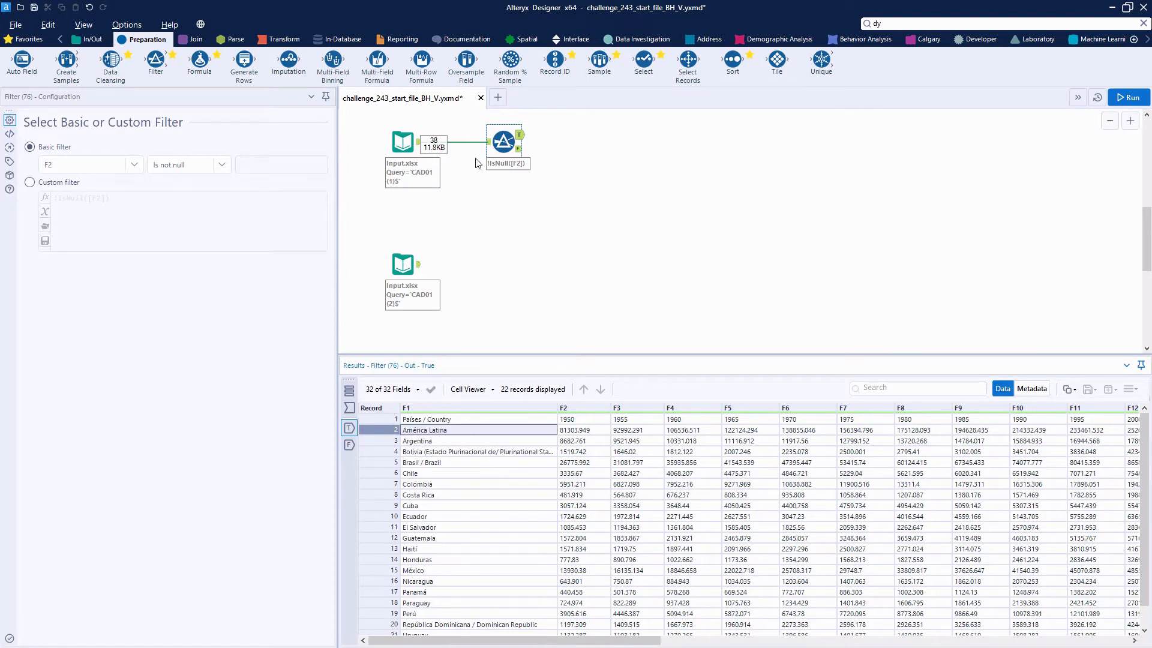
{"action": "left_click", "coordinate": [50, 185]}
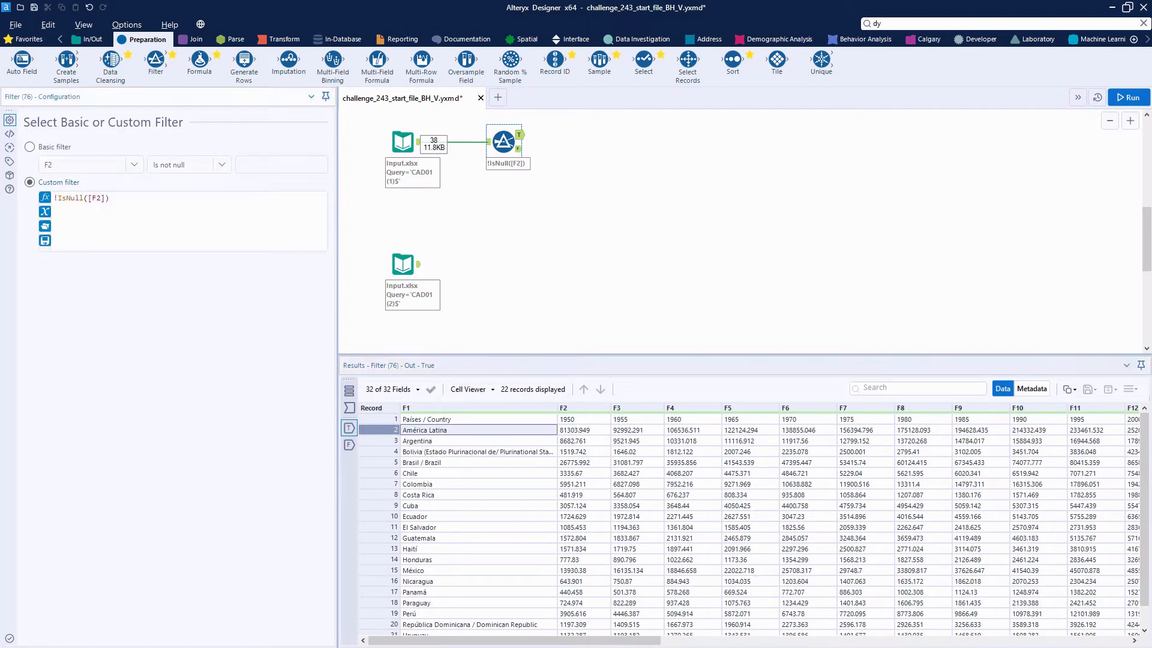
{"action": "type", "text": "and f1"}
{"action": "key", "text": "Return"}
{"action": "type", "text": "!="}
Step: Copy América Latina from the filter results into the expression's empty quotes, run the workflow and check the remaining rows
{"action": "right_click", "coordinate": [441, 437]}
{"action": "left_click", "coordinate": [485, 452]}
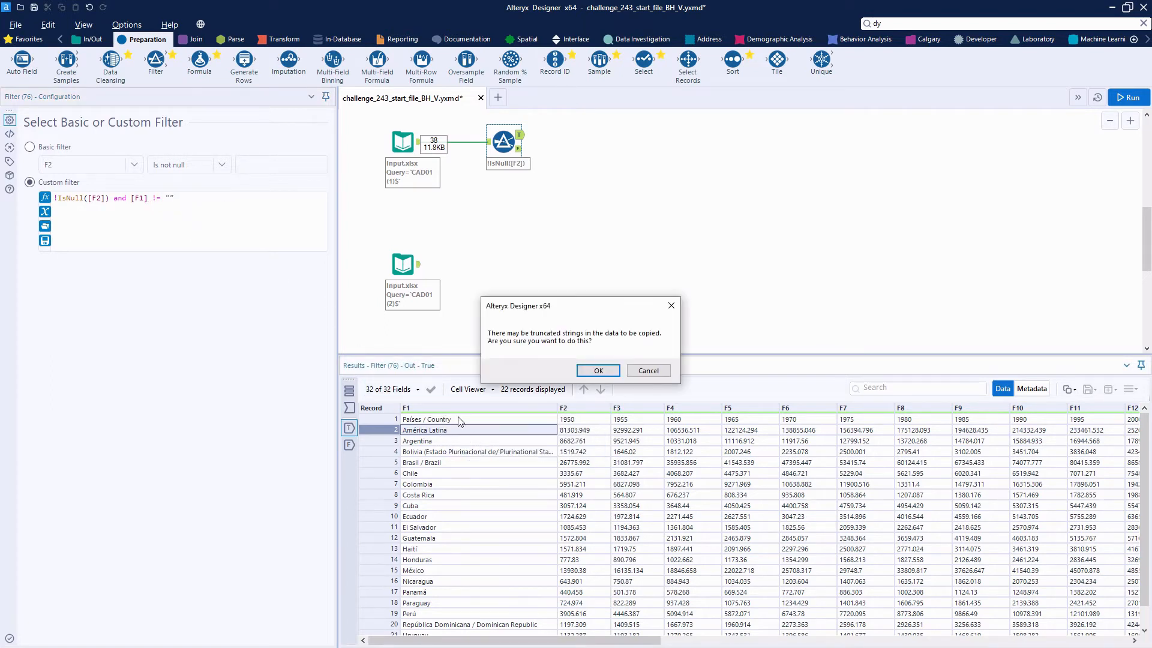
{"action": "left_click", "coordinate": [599, 371]}
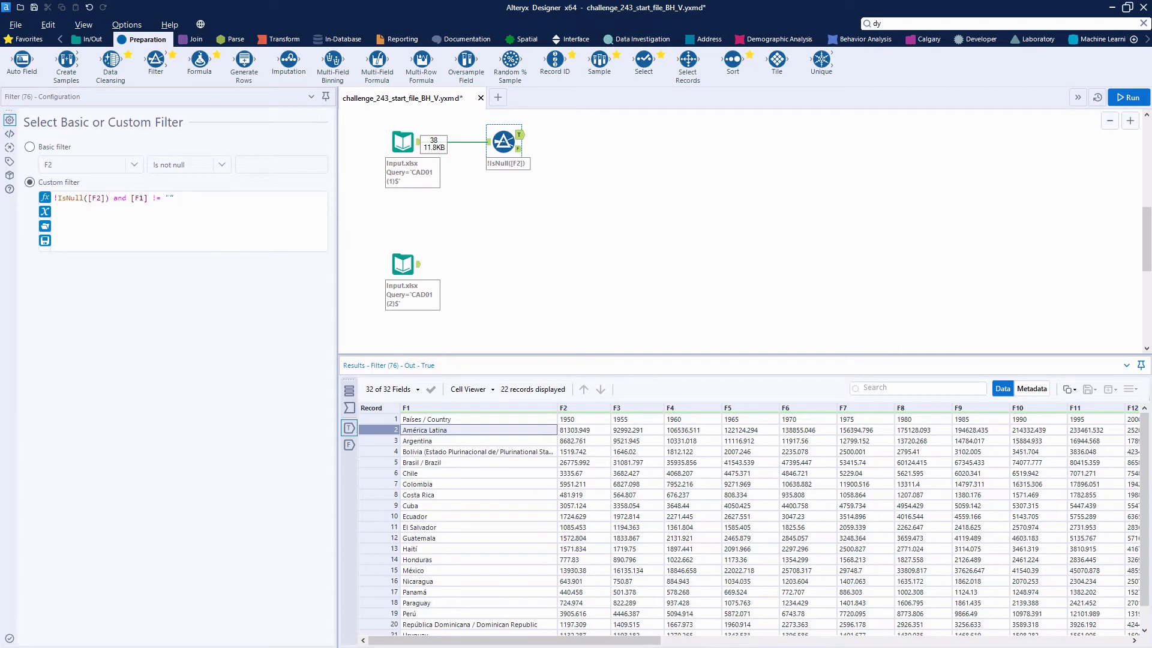
{"action": "left_click", "coordinate": [170, 198]}
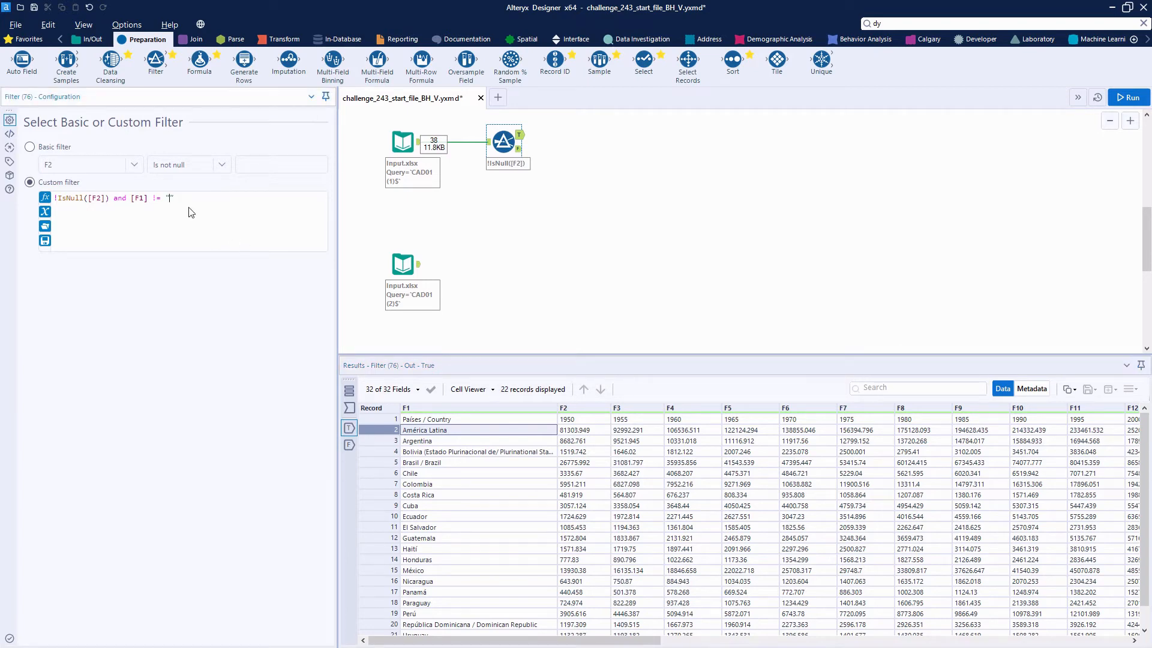
{"action": "key", "text": "ctrl+v"}
{"action": "left_click", "coordinate": [1128, 97]}
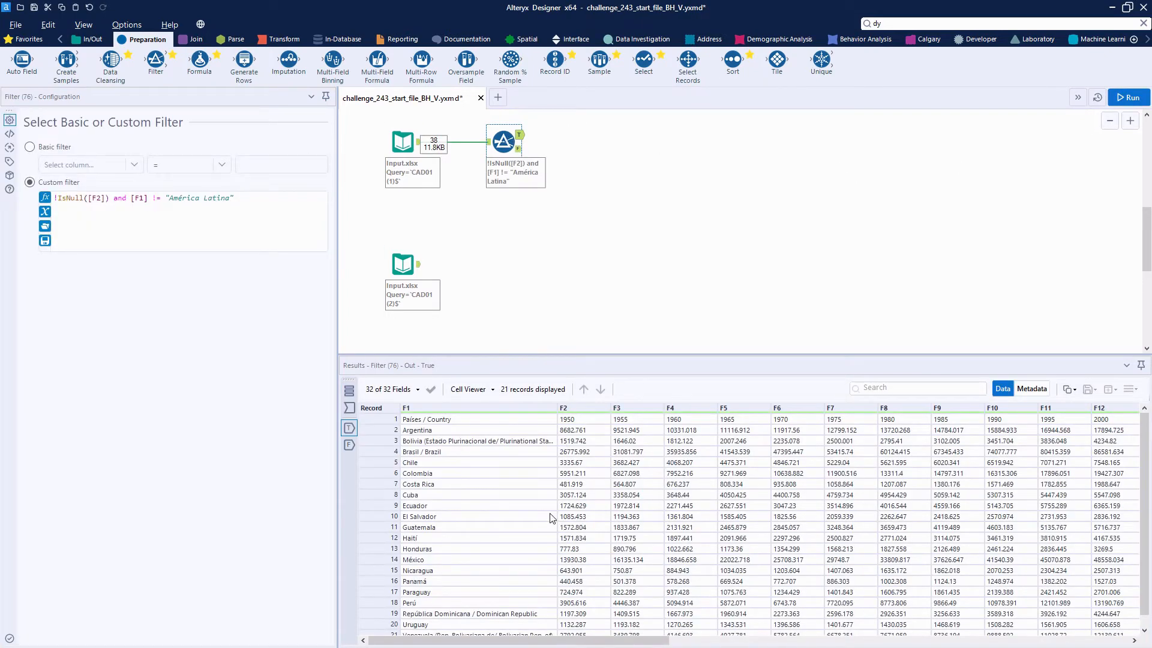
{"action": "scroll", "coordinate": [552, 518], "scroll_direction": "down", "scroll_amount": 1}
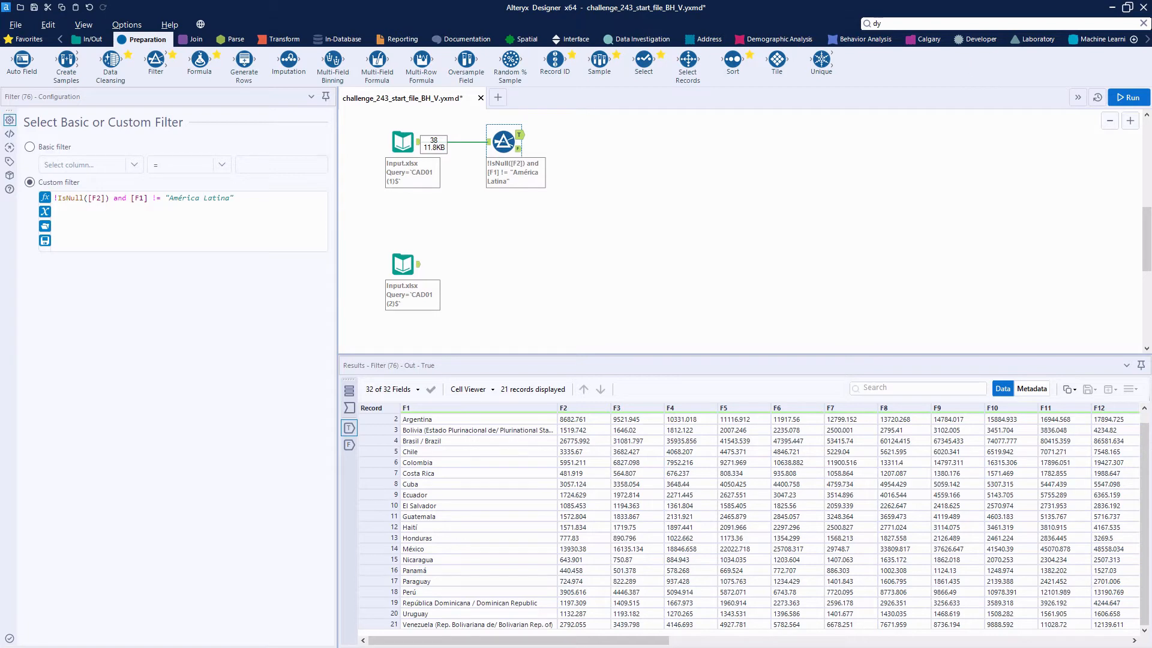
Step: Connect a Dynamic Rename tool to the filter's true output, take field names from the first row, ignore missing fields and run
{"action": "left_click", "coordinate": [941, 25]}
{"action": "left_click_drag", "start_coordinate": [945, 131], "coordinate": [600, 145]}
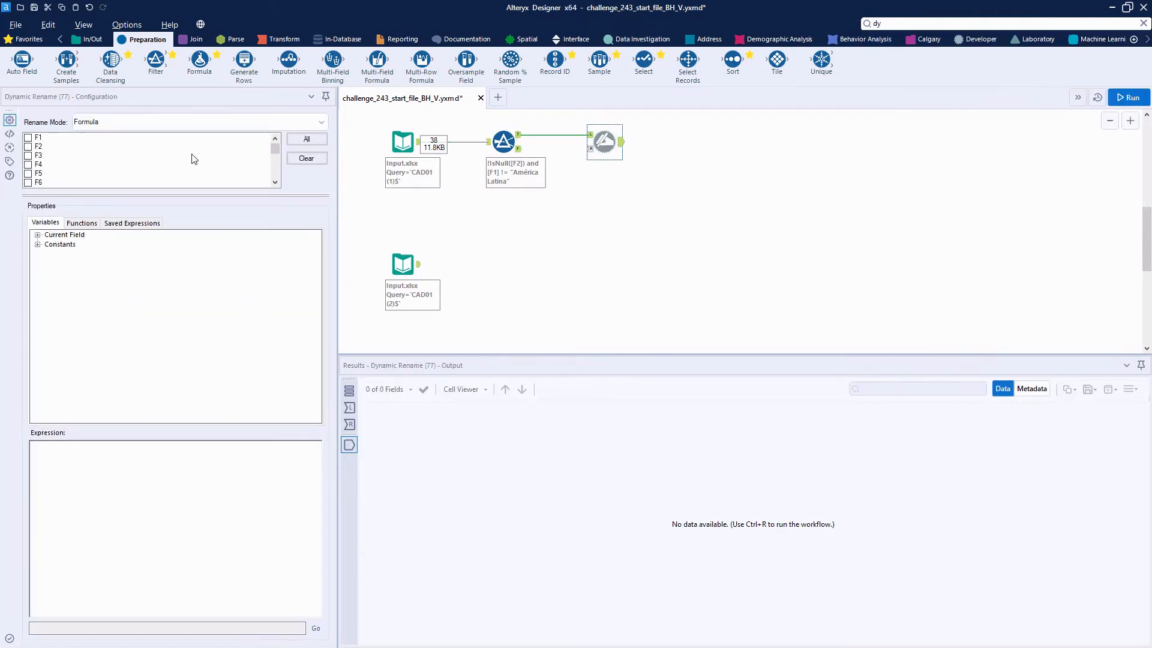
{"action": "left_click", "coordinate": [194, 122]}
{"action": "left_click", "coordinate": [174, 167]}
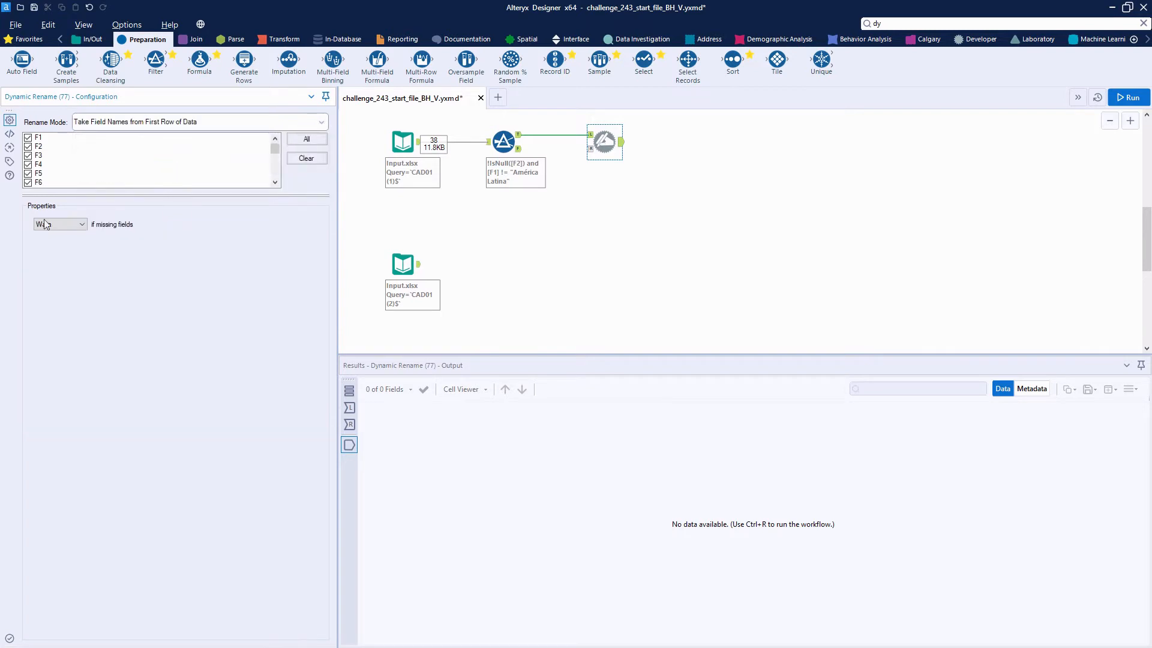
{"action": "left_click", "coordinate": [62, 252]}
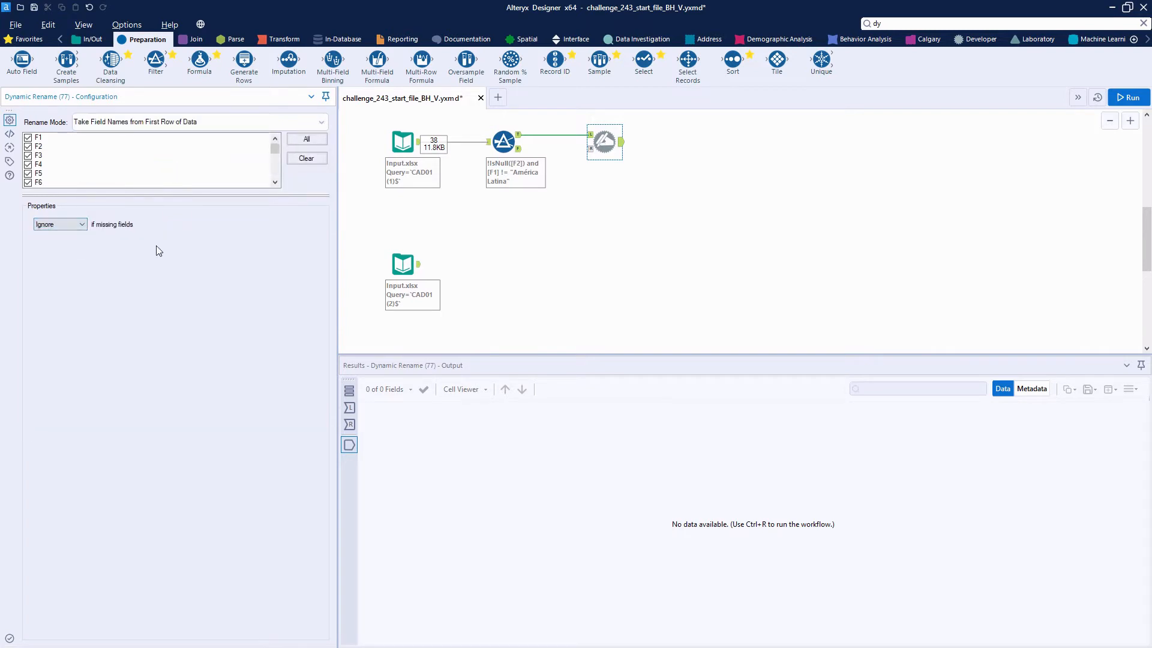
{"action": "left_click", "coordinate": [1124, 96]}
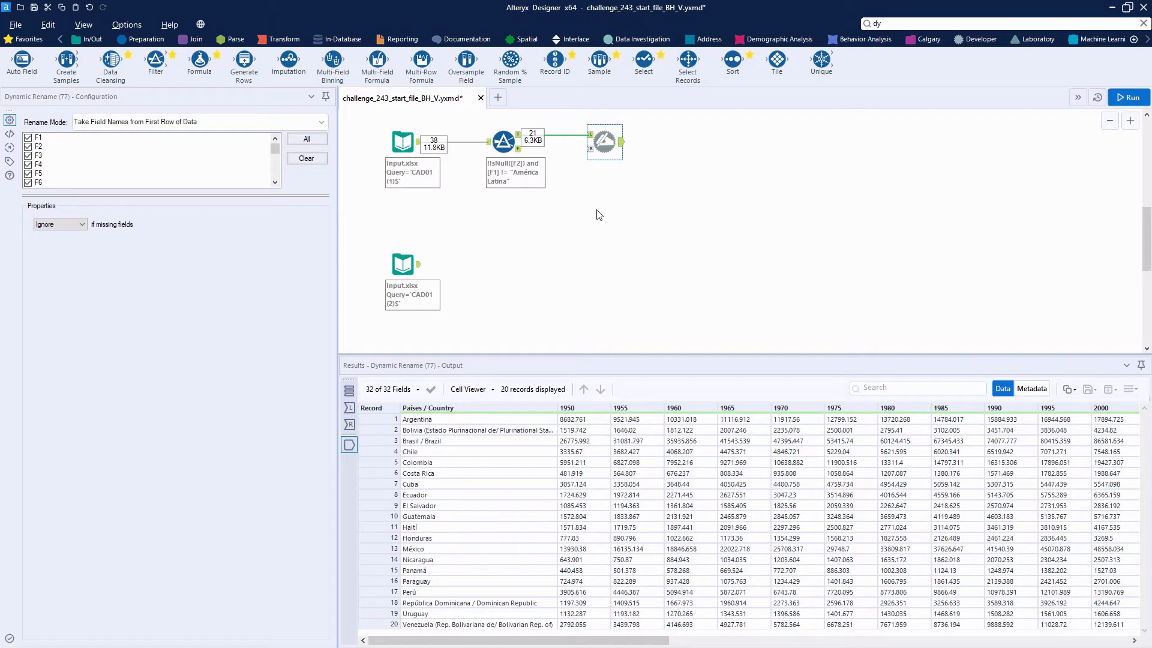
Step: Connect a Transpose tool after the Dynamic Rename with Países / Country as the only key column, run and review the output
{"action": "left_click", "coordinate": [971, 23]}
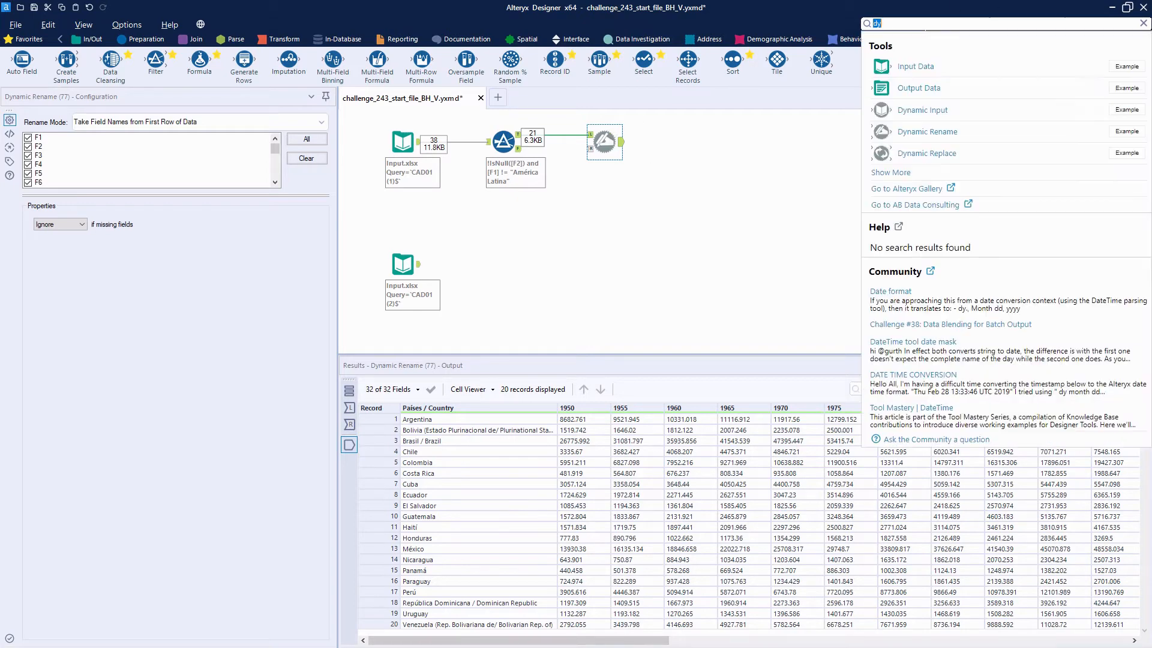
{"action": "type", "text": "tras"}
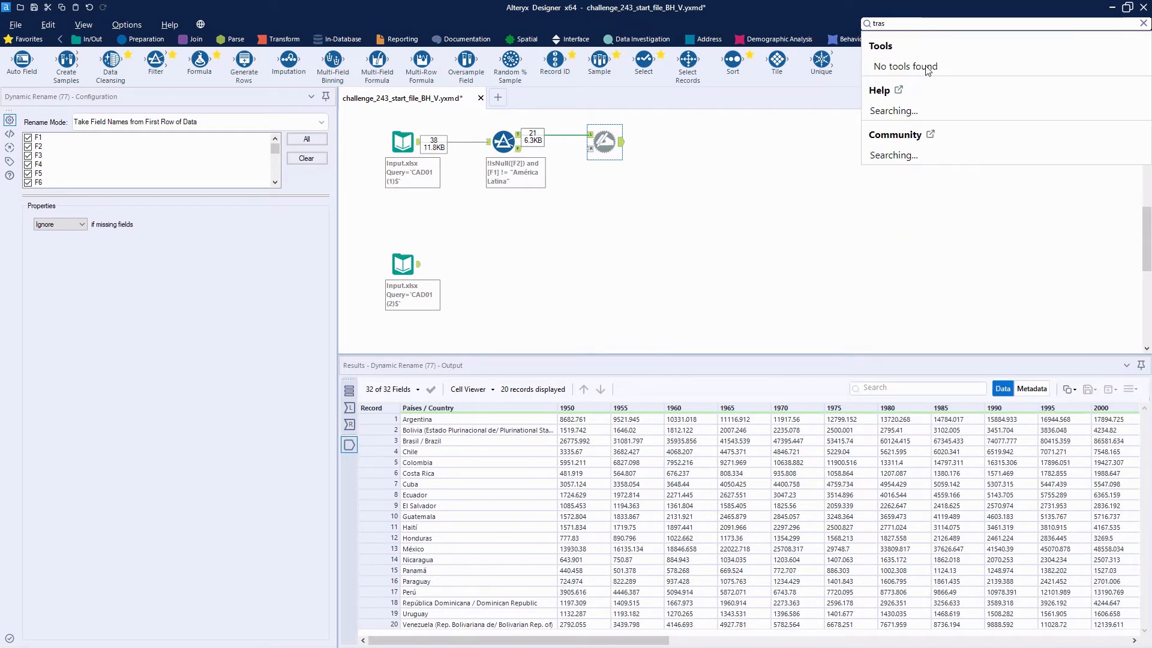
{"action": "key", "text": "BackSpace"}
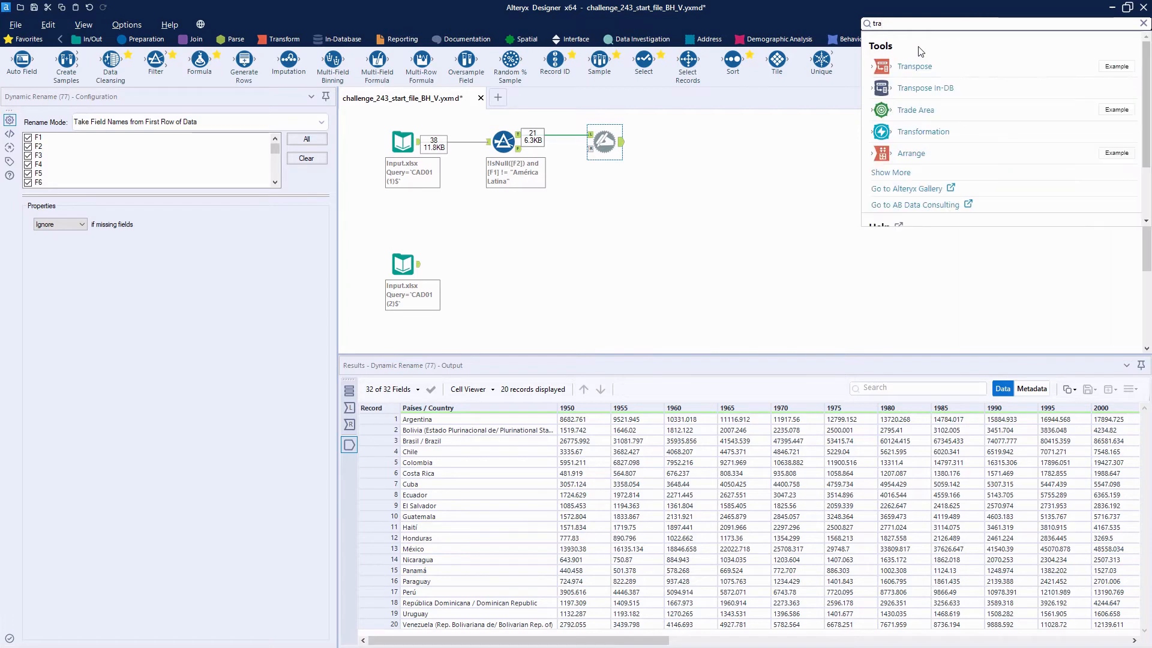
{"action": "left_click_drag", "start_coordinate": [927, 69], "coordinate": [678, 134]}
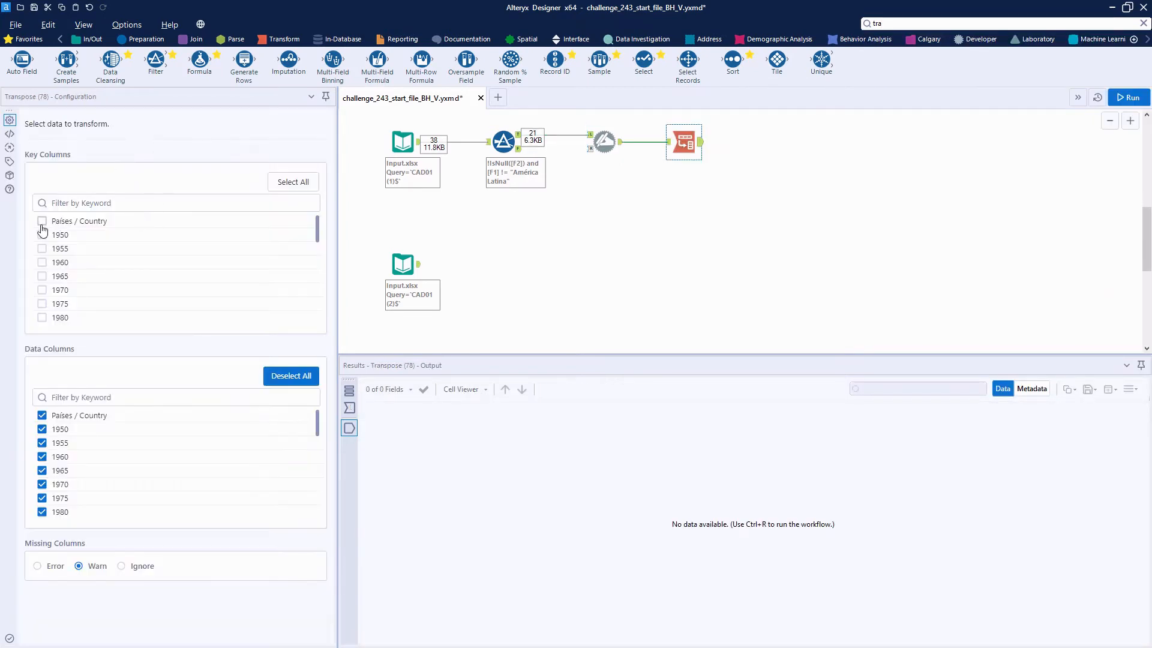
{"action": "left_click", "coordinate": [1128, 97]}
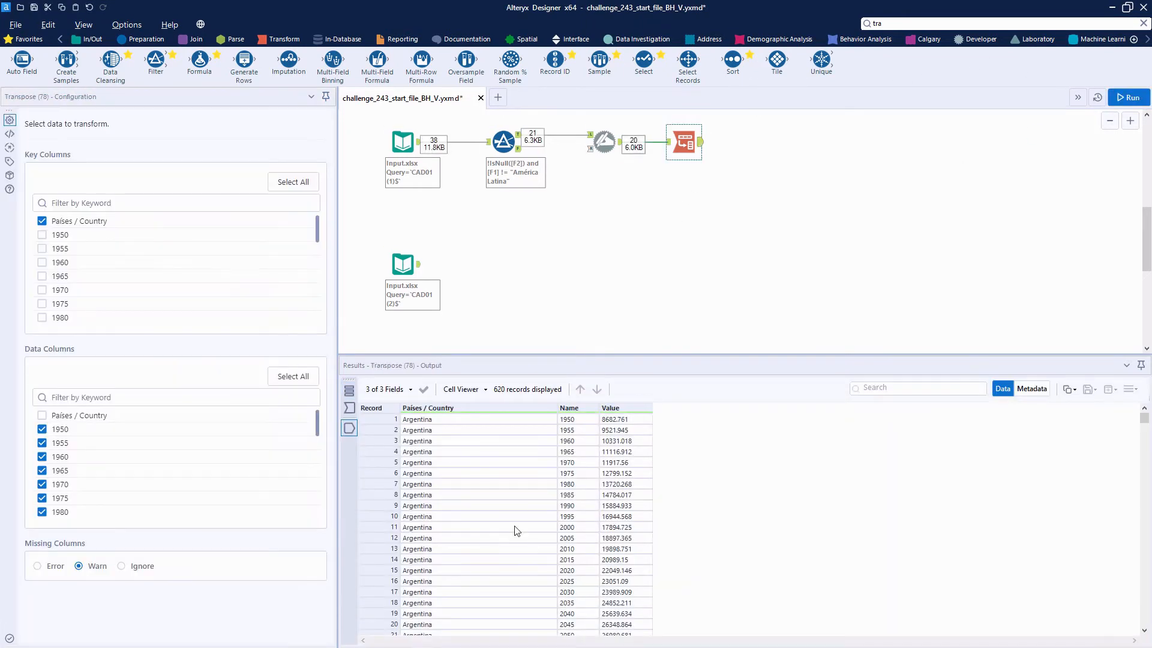
{"action": "left_click_drag", "start_coordinate": [476, 420], "coordinate": [549, 561]}
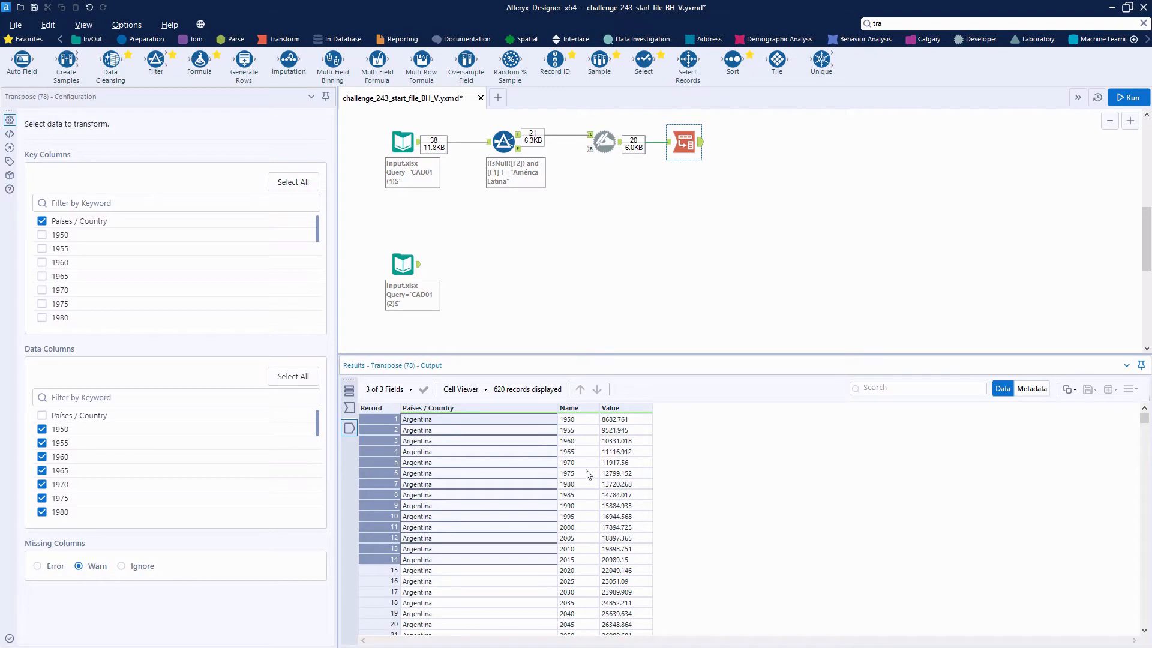
{"action": "scroll", "coordinate": [587, 475], "scroll_direction": "down", "scroll_amount": 2}
{"action": "scroll", "coordinate": [579, 489], "scroll_direction": "up", "scroll_amount": 2}
Step: Duplicate the Filter, Dynamic Rename and Transpose tools and connect the copied chain to the CAD01 (2) input
{"action": "left_click_drag", "start_coordinate": [714, 170], "coordinate": [501, 128]}
{"action": "right_click", "coordinate": [507, 142]}
{"action": "left_click", "coordinate": [544, 164]}
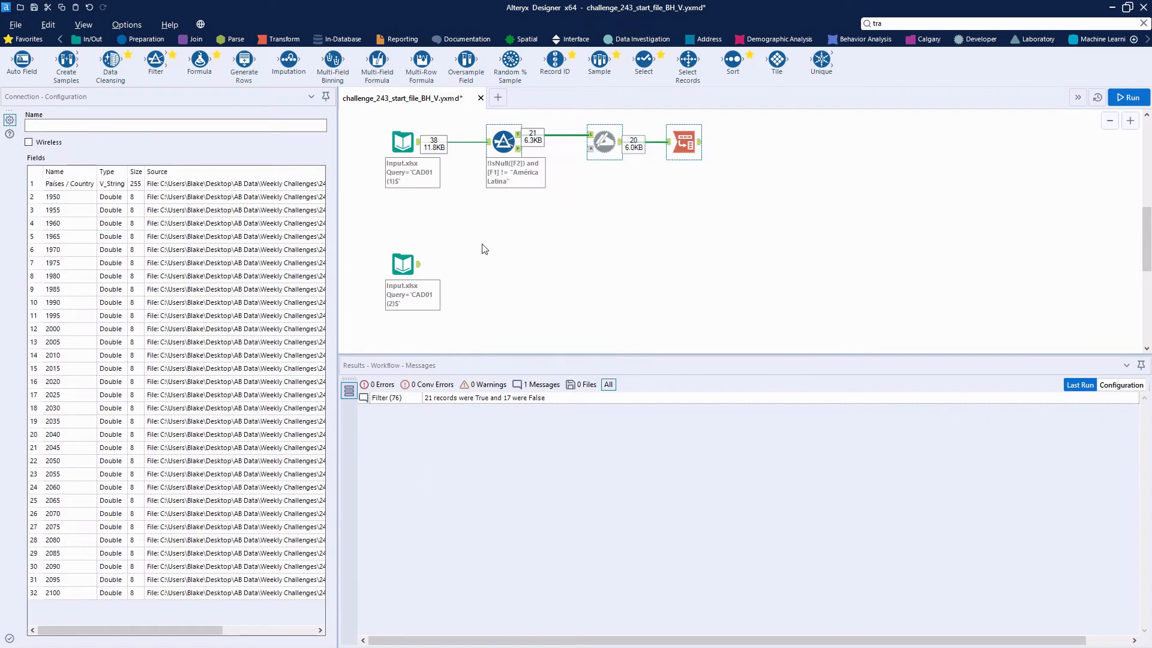
{"action": "right_click", "coordinate": [466, 269]}
{"action": "left_click", "coordinate": [480, 275]}
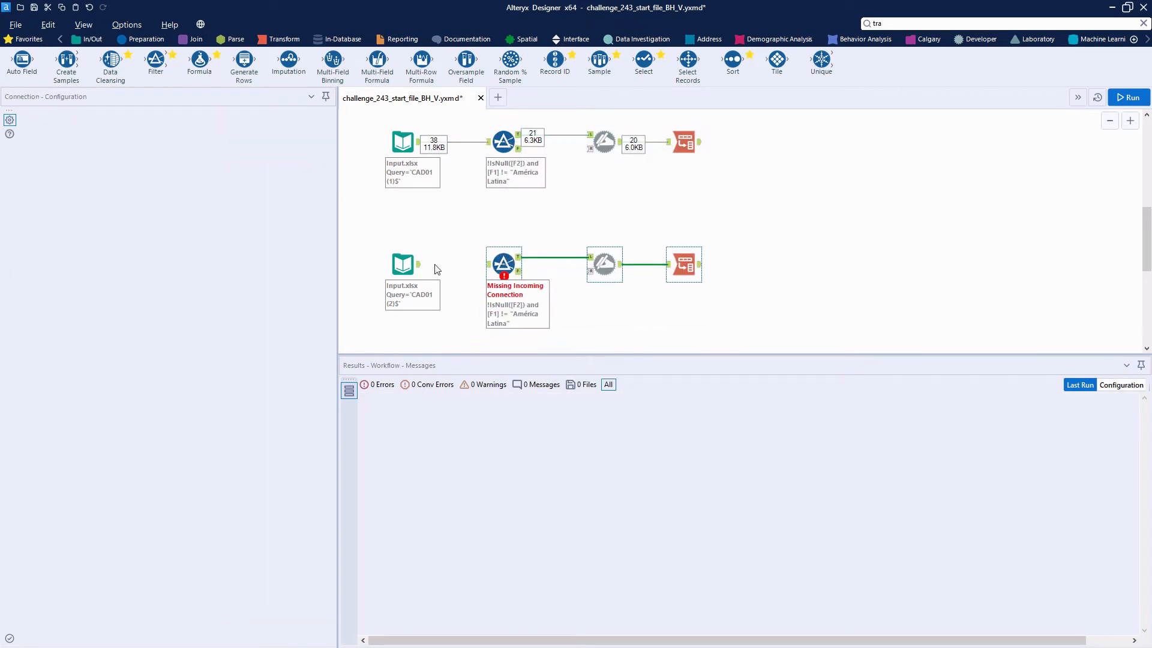
{"action": "left_click_drag", "start_coordinate": [419, 264], "coordinate": [496, 265]}
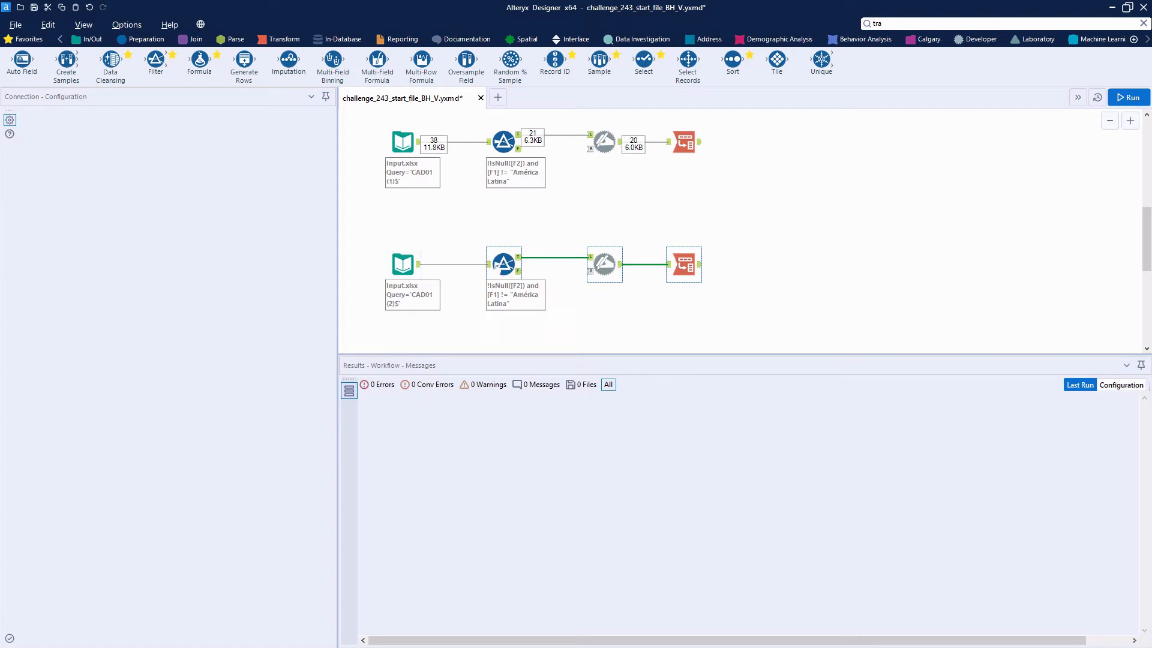
Step: Run the workflow and review the output of the CAD01 (2) Transpose tool
{"action": "left_click", "coordinate": [1125, 102]}
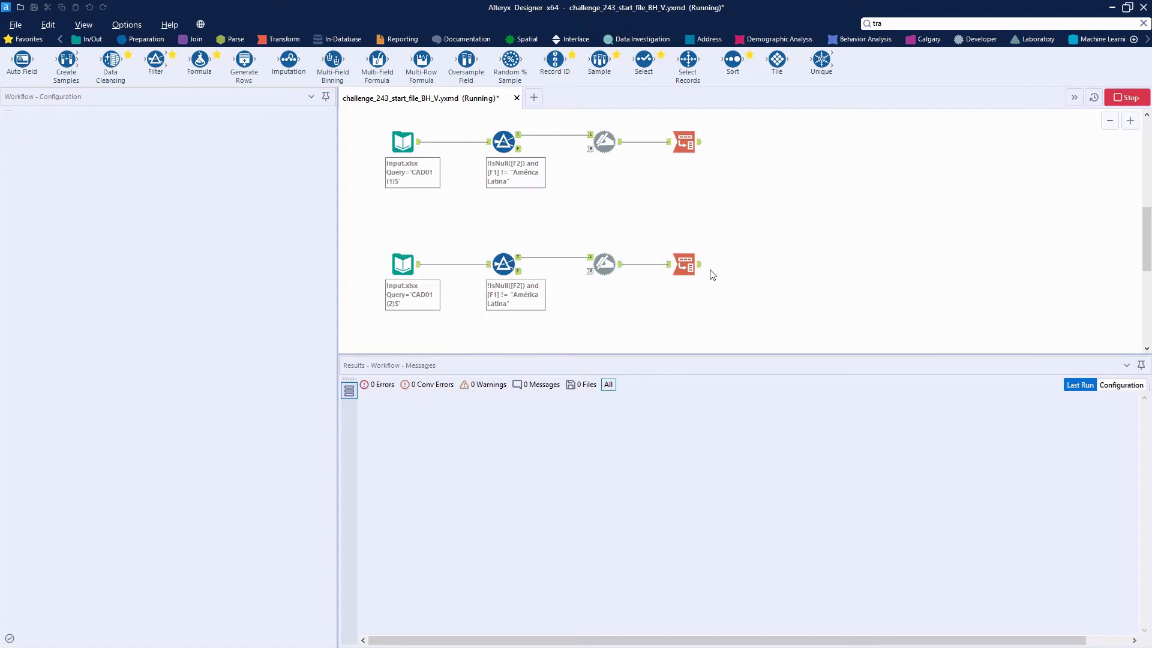
{"action": "left_click", "coordinate": [701, 266]}
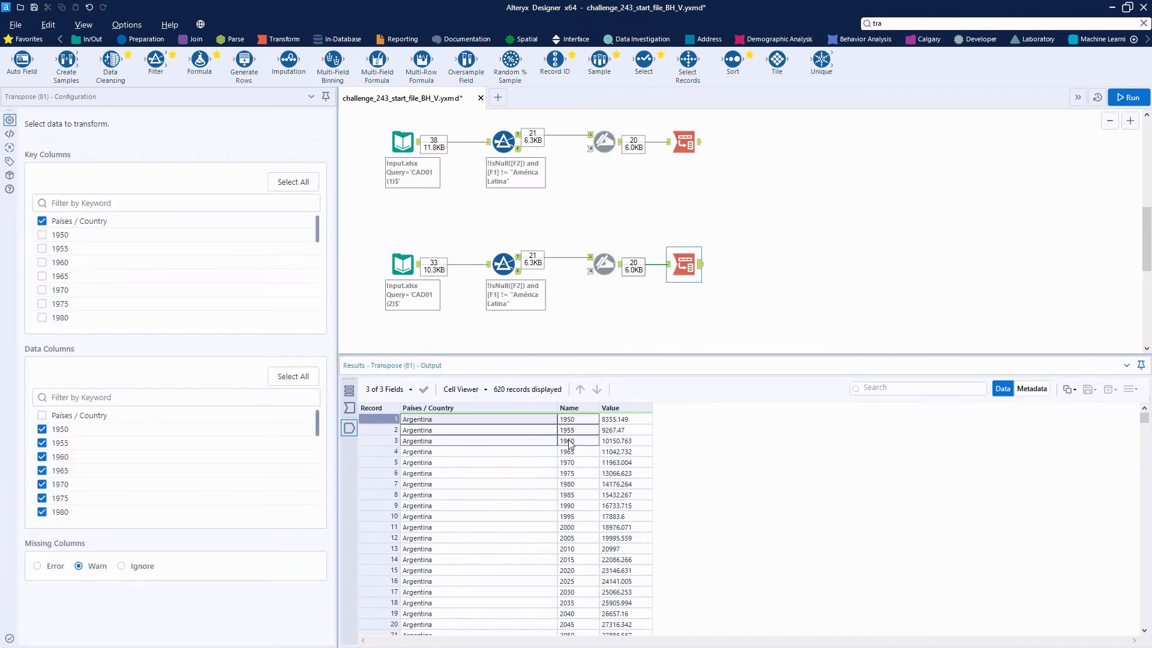
{"action": "left_click", "coordinate": [615, 431]}
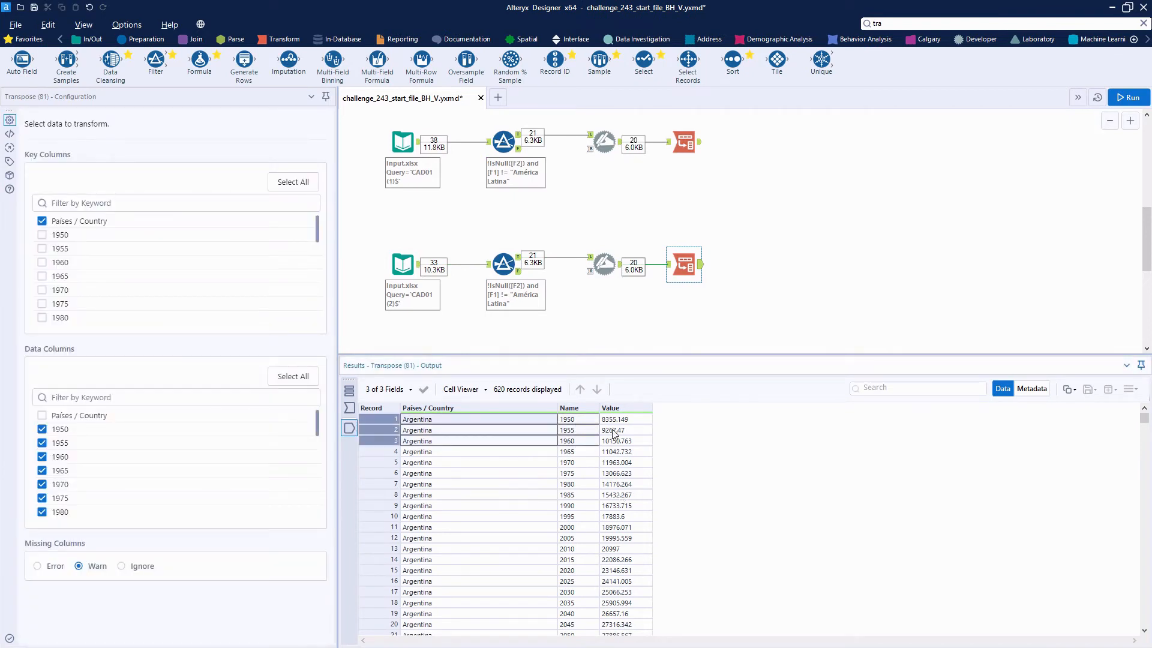
Step: Join the two Transpose outputs on the Países / Country and Name fields
{"action": "left_click", "coordinate": [195, 39]}
{"action": "left_click_drag", "start_coordinate": [156, 60], "coordinate": [802, 186]}
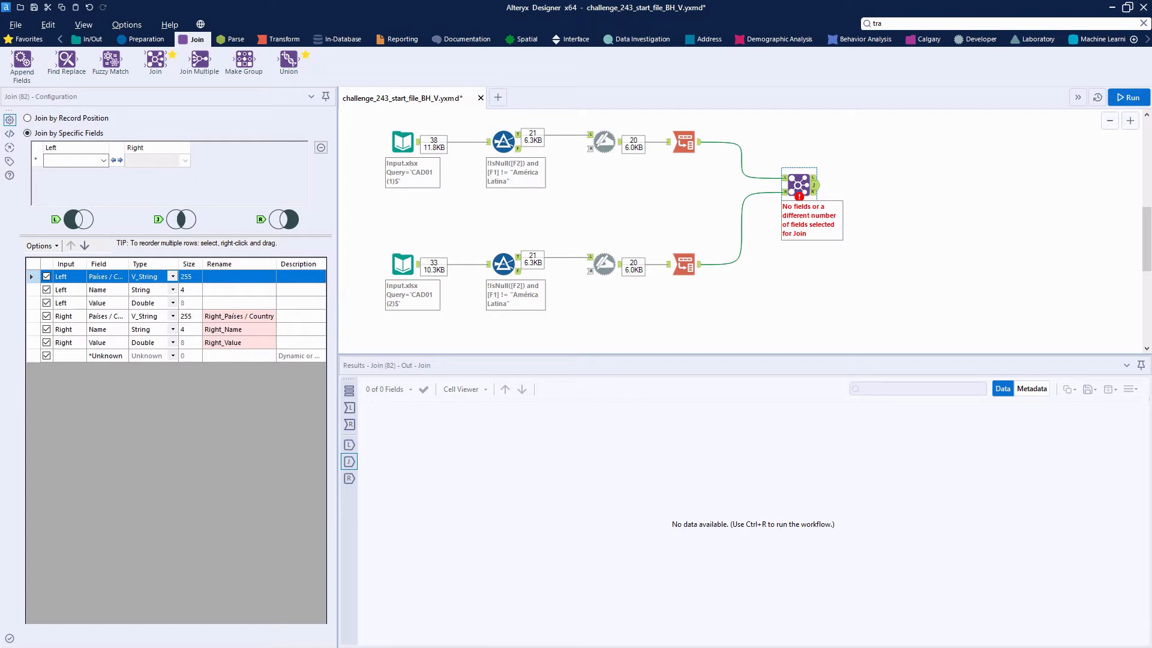
{"action": "left_click", "coordinate": [85, 163]}
{"action": "left_click", "coordinate": [75, 173]}
{"action": "left_click", "coordinate": [93, 179]}
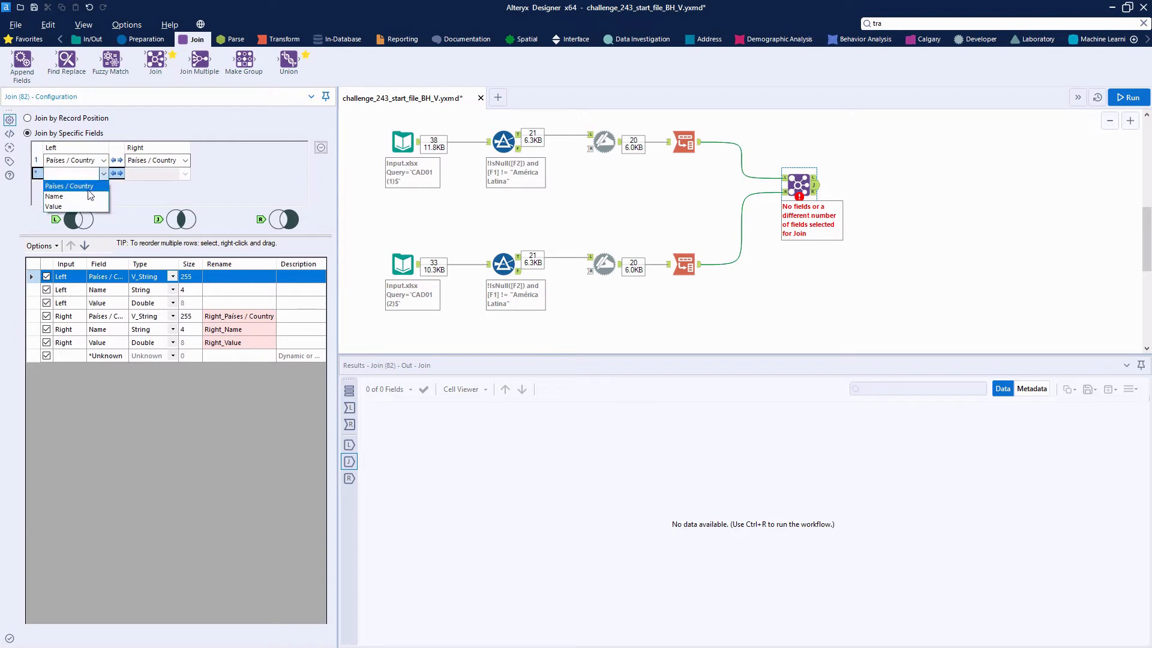
{"action": "left_click", "coordinate": [89, 196]}
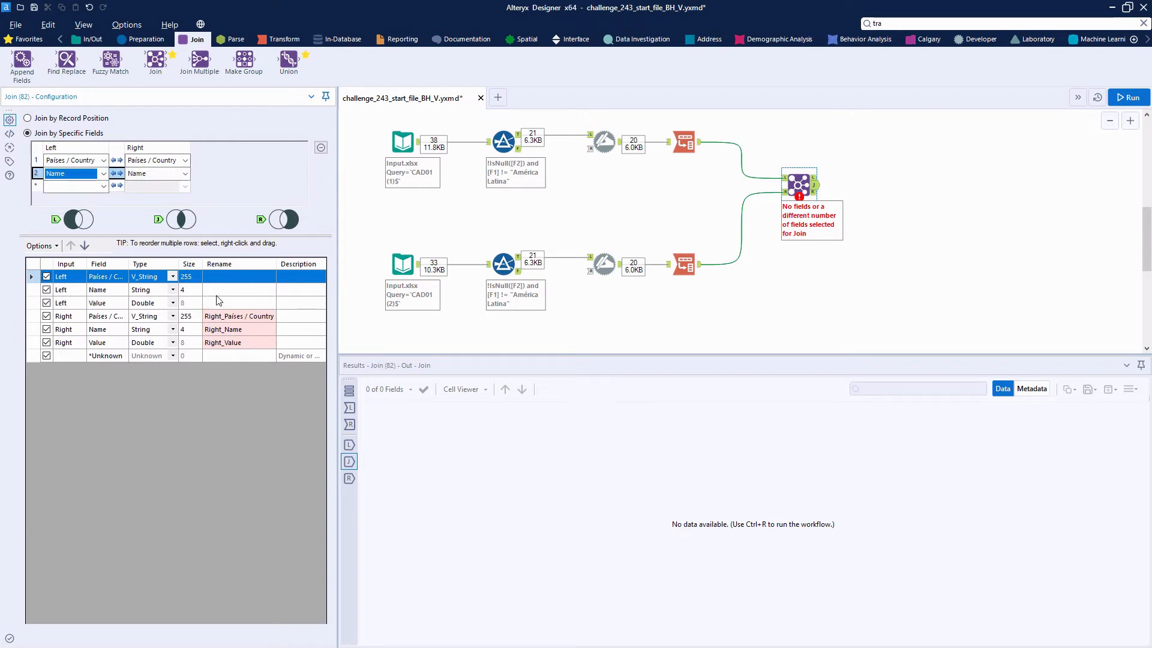
Step: Exclude the right input's Países / Country and Name fields from the Join output
{"action": "left_click", "coordinate": [47, 316]}
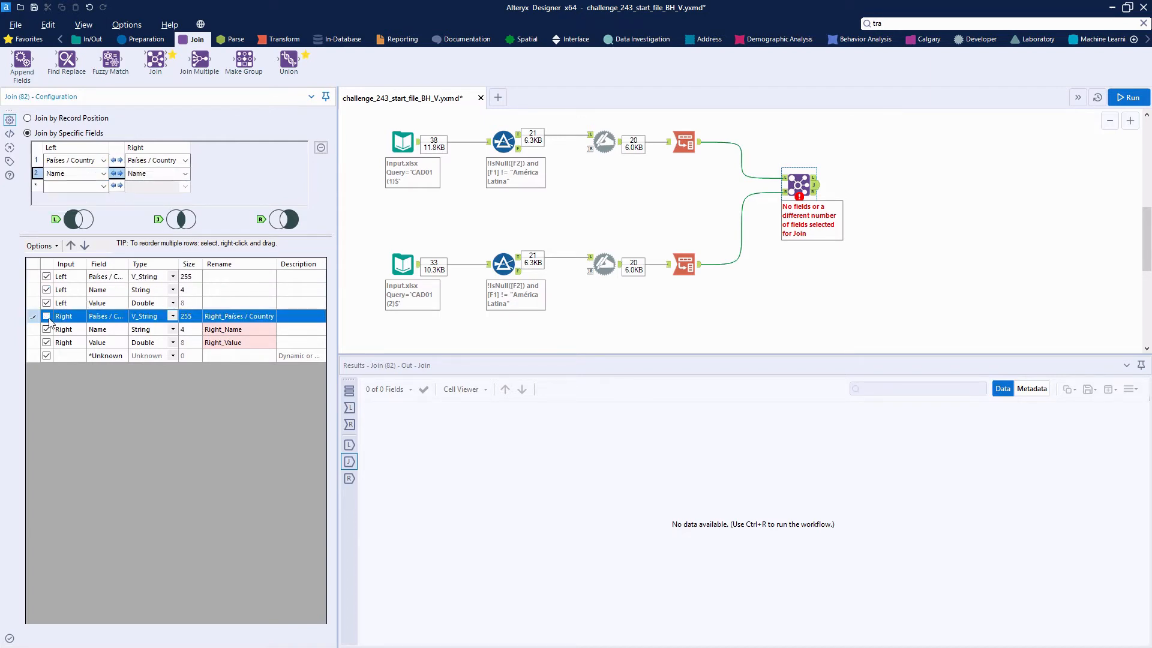
{"action": "left_click", "coordinate": [48, 331]}
{"action": "left_click", "coordinate": [48, 330]}
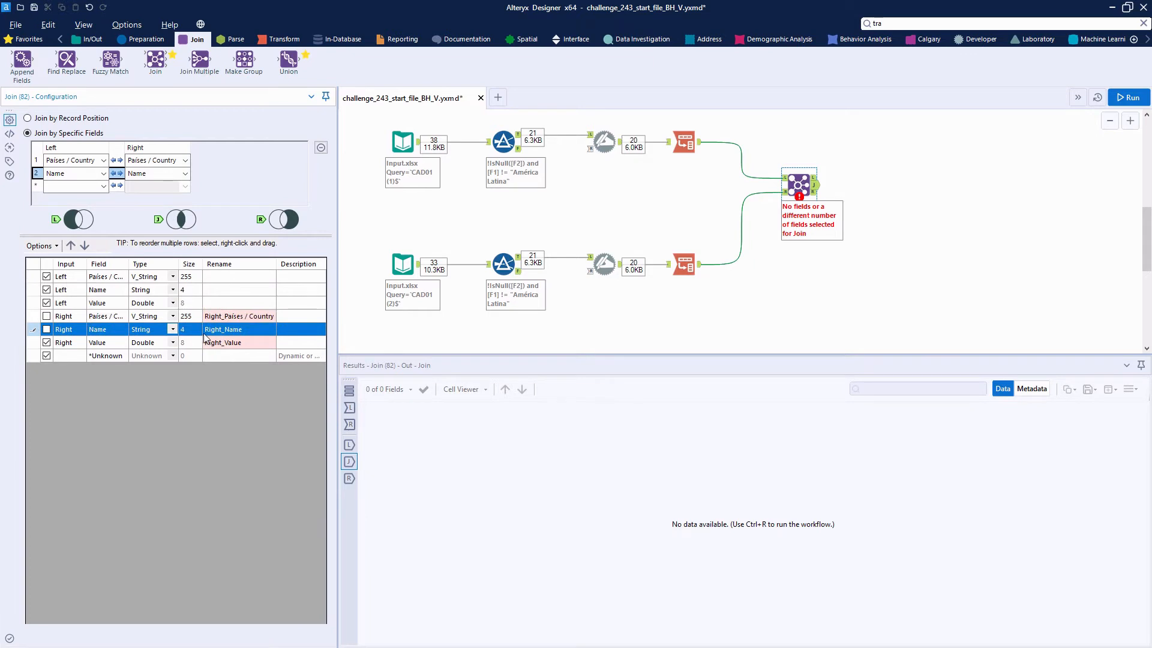
Step: Rename the left Value field Pop Men and the right Value field Pop Women in the Join
{"action": "left_click", "coordinate": [228, 304]}
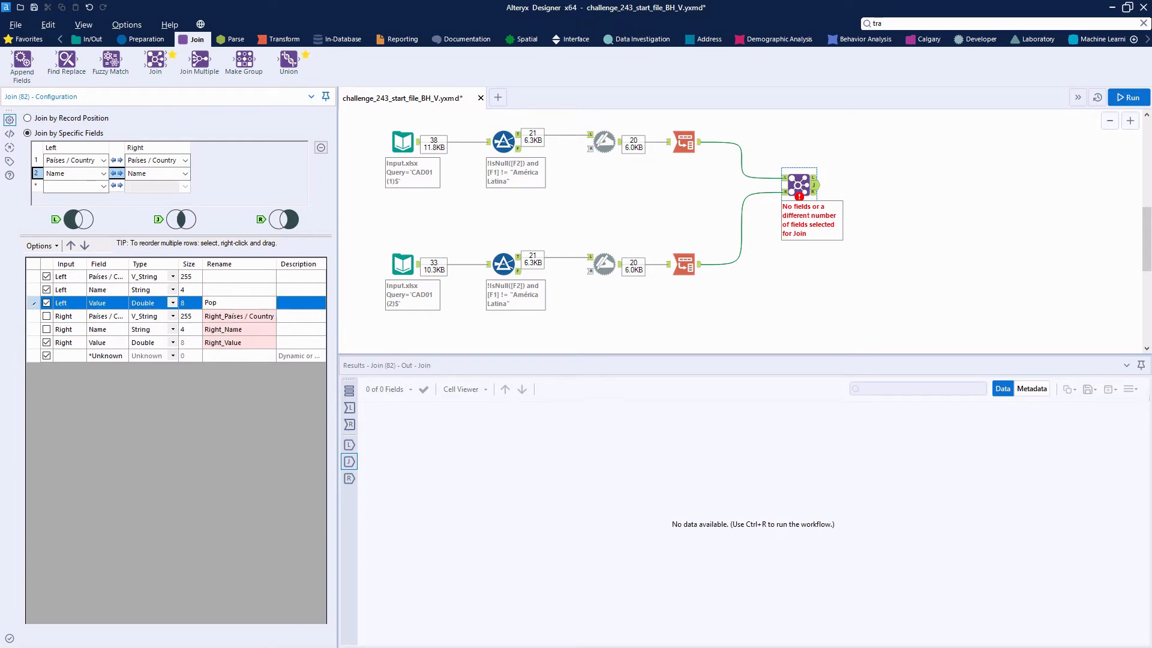
{"action": "key", "text": "Down"}
{"action": "key", "text": "Down"}
{"action": "key", "text": "Down"}
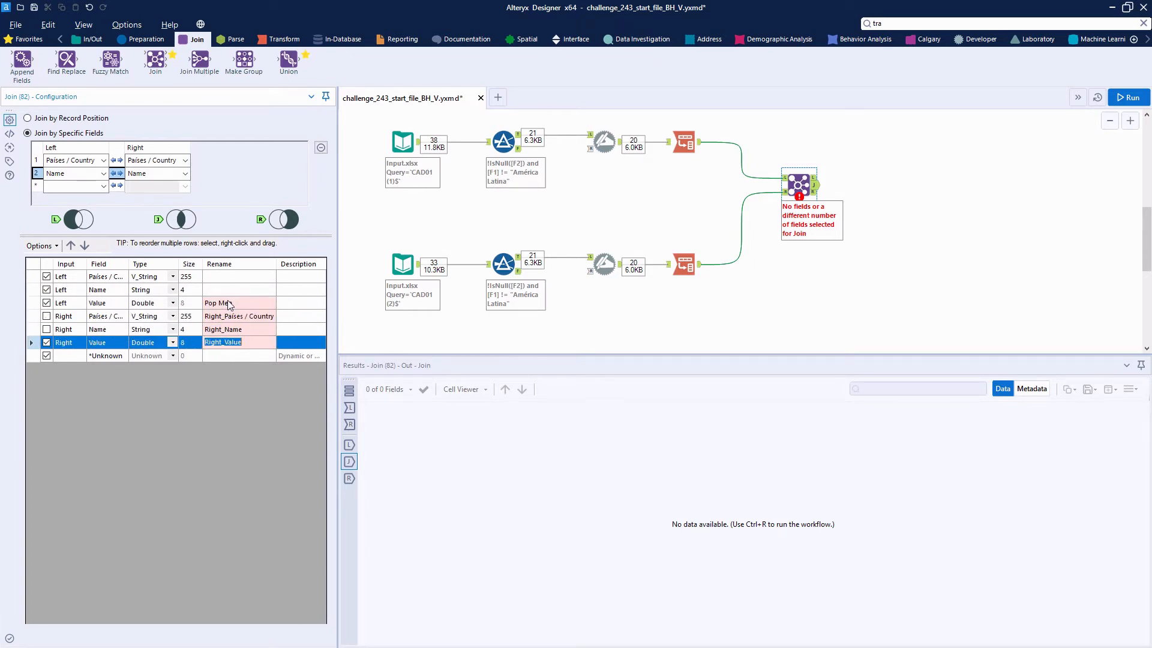
{"action": "type", "text": "Pop Women"}
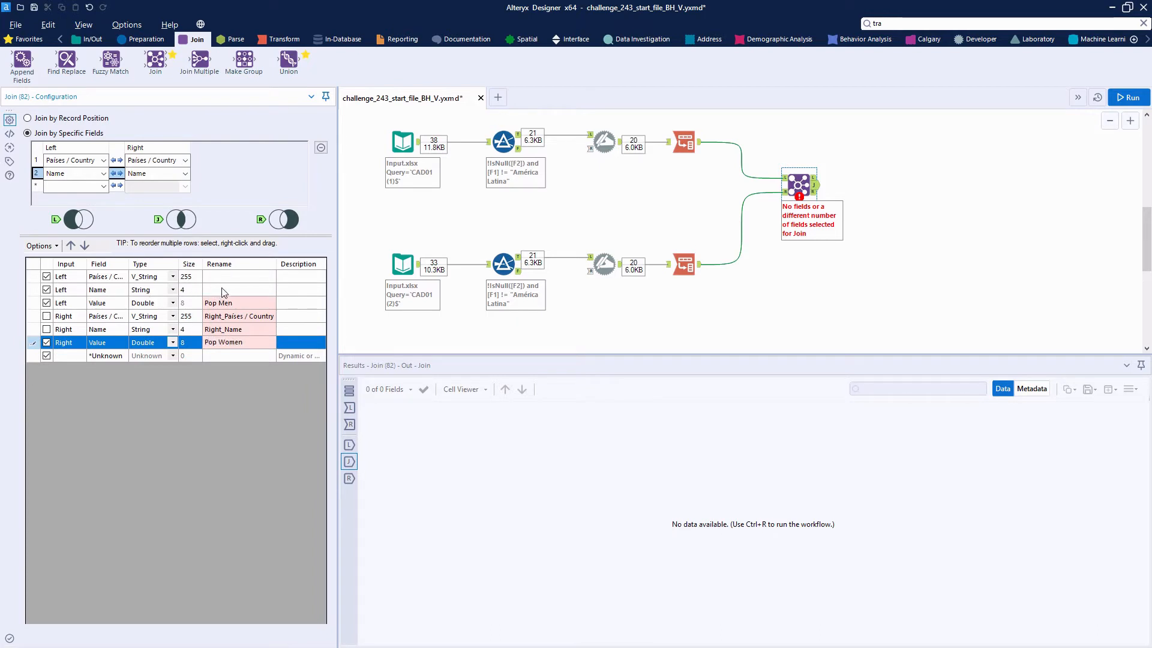
Step: Rename the left Name field Year and set its data type to Int16 in the Join
{"action": "left_click", "coordinate": [223, 292]}
{"action": "left_click", "coordinate": [173, 289]}
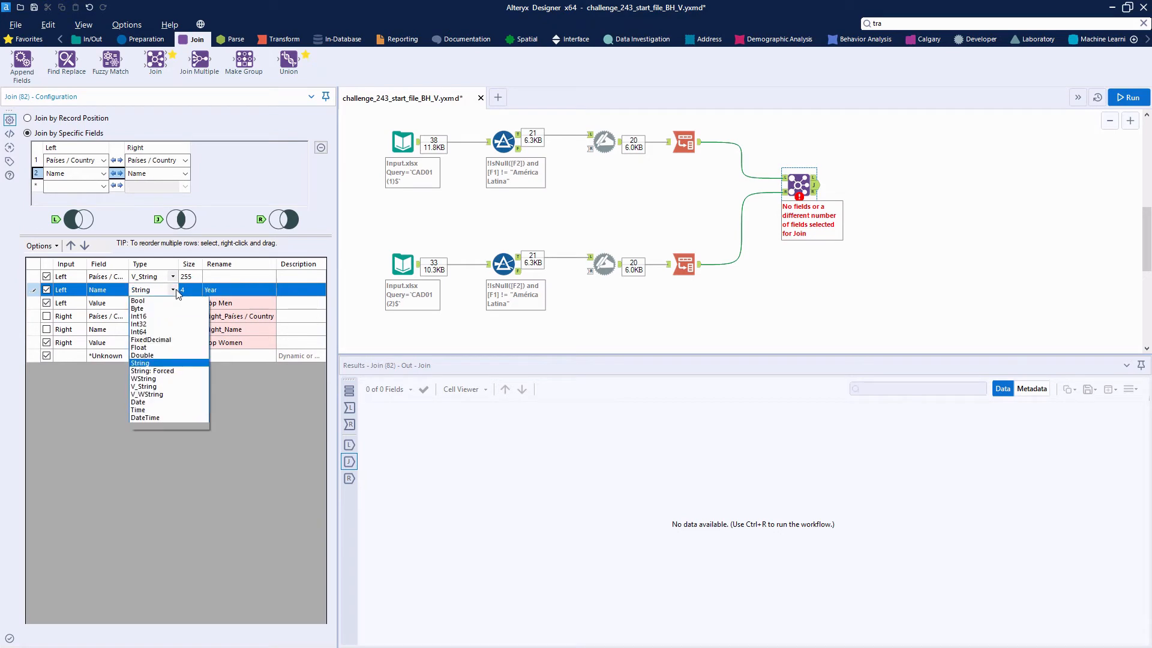
{"action": "left_click", "coordinate": [160, 332]}
{"action": "left_click", "coordinate": [173, 290]}
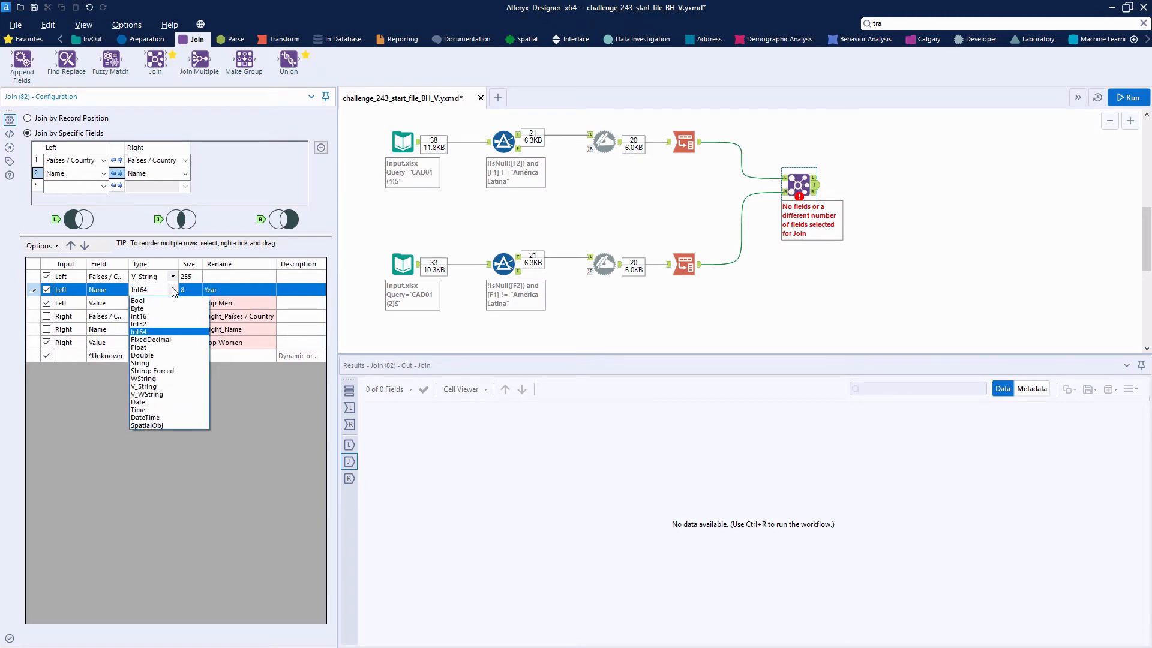
{"action": "left_click", "coordinate": [158, 316]}
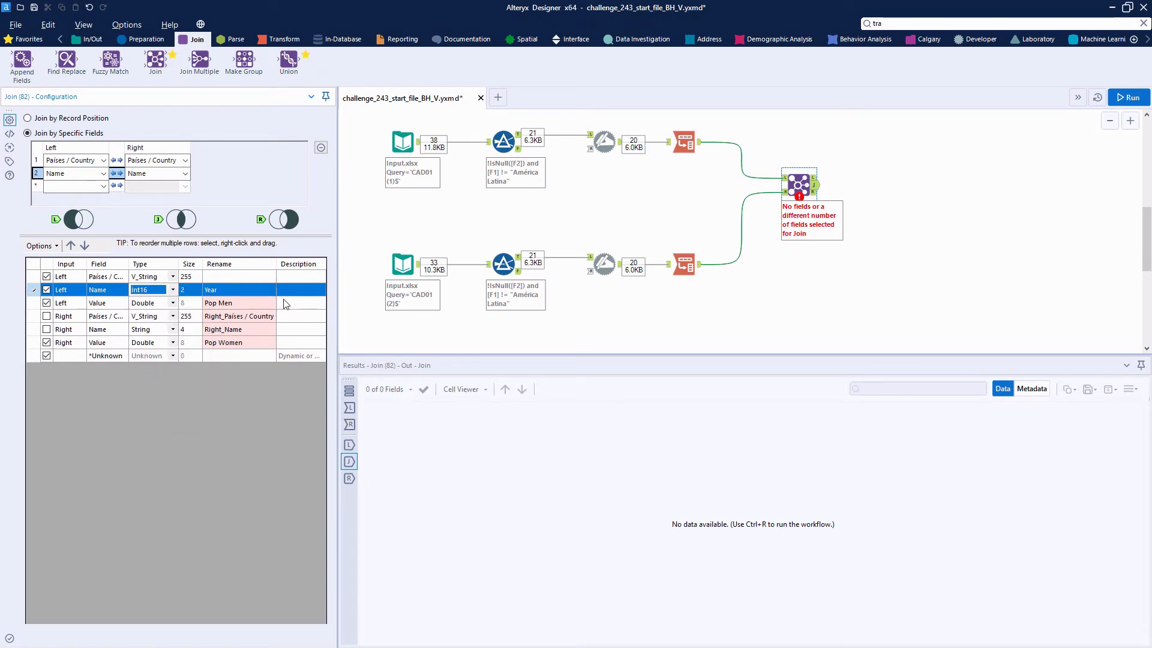
Step: Run the workflow and compare the Pop Men and Pop Women values in the Join's matched output
{"action": "left_click", "coordinate": [1127, 97]}
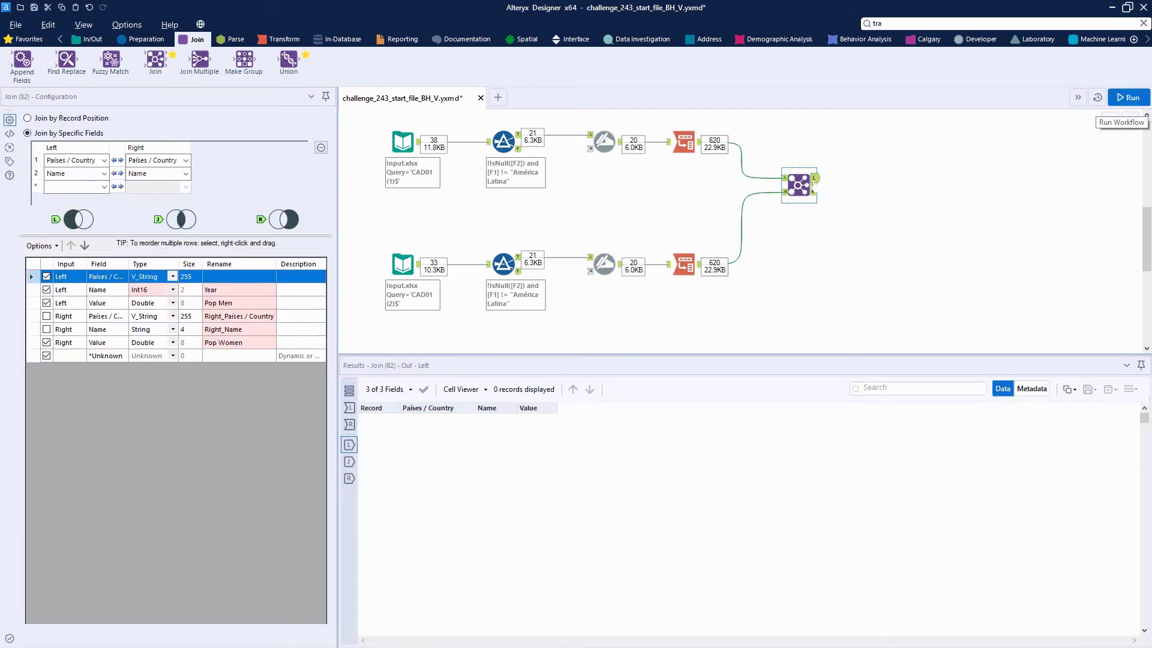
{"action": "left_click", "coordinate": [815, 191]}
{"action": "left_click", "coordinate": [815, 185]}
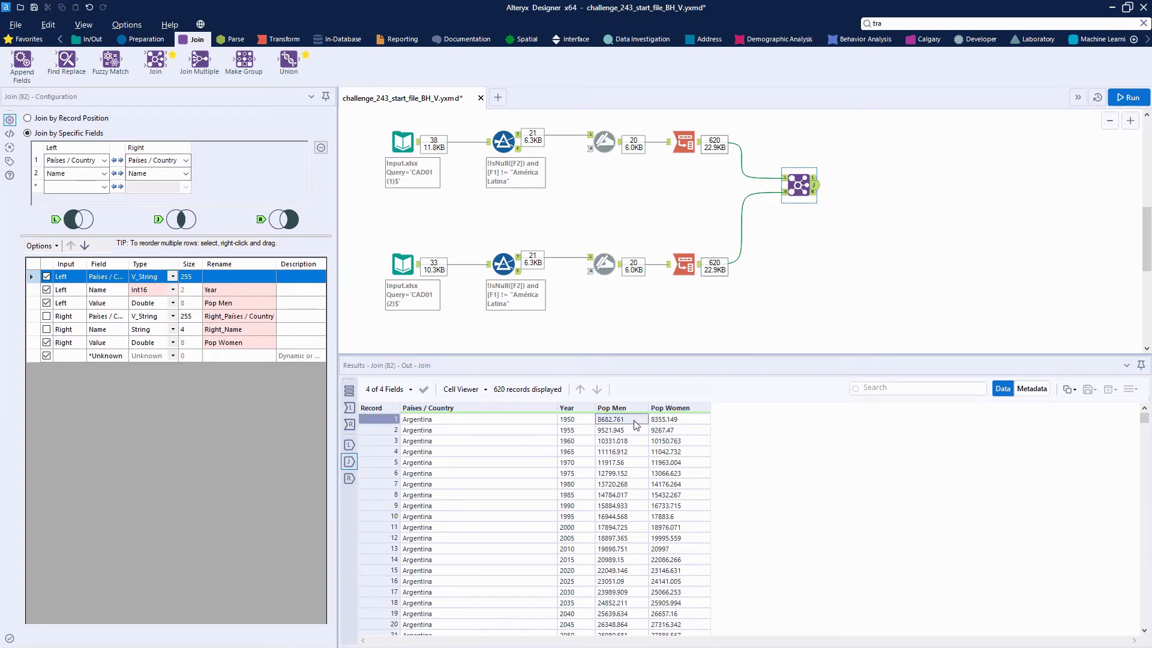
{"action": "left_click_drag", "start_coordinate": [637, 423], "coordinate": [673, 430]}
{"action": "left_click", "coordinate": [669, 444]}
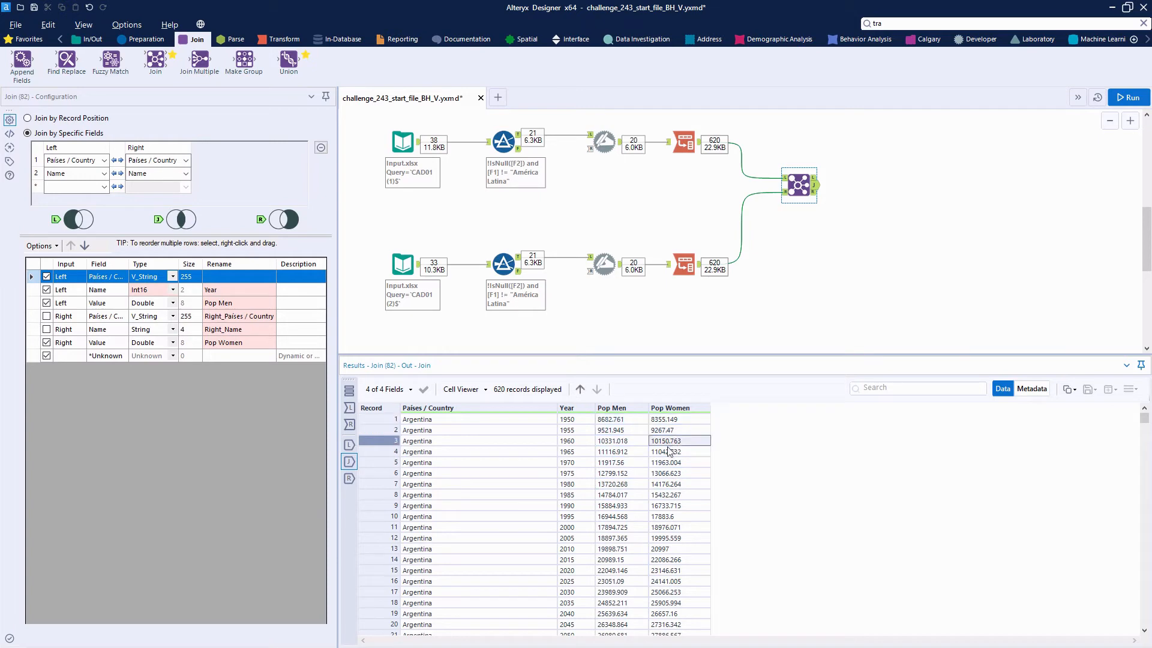
{"action": "left_click", "coordinate": [639, 445]}
{"action": "left_click", "coordinate": [645, 462]}
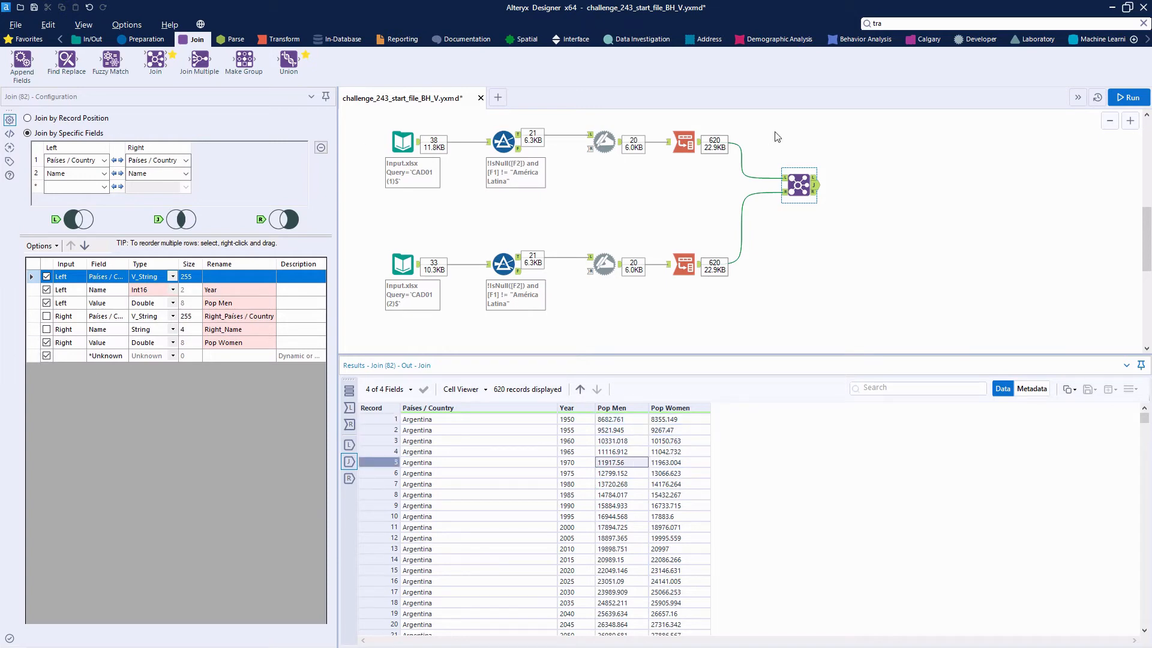
Step: Check the challenge questions, connect a Filter to the Join's matched output and start a custom expression with [Pop Men] >
{"action": "scroll", "coordinate": [408, 258], "scroll_direction": "up", "scroll_amount": 5}
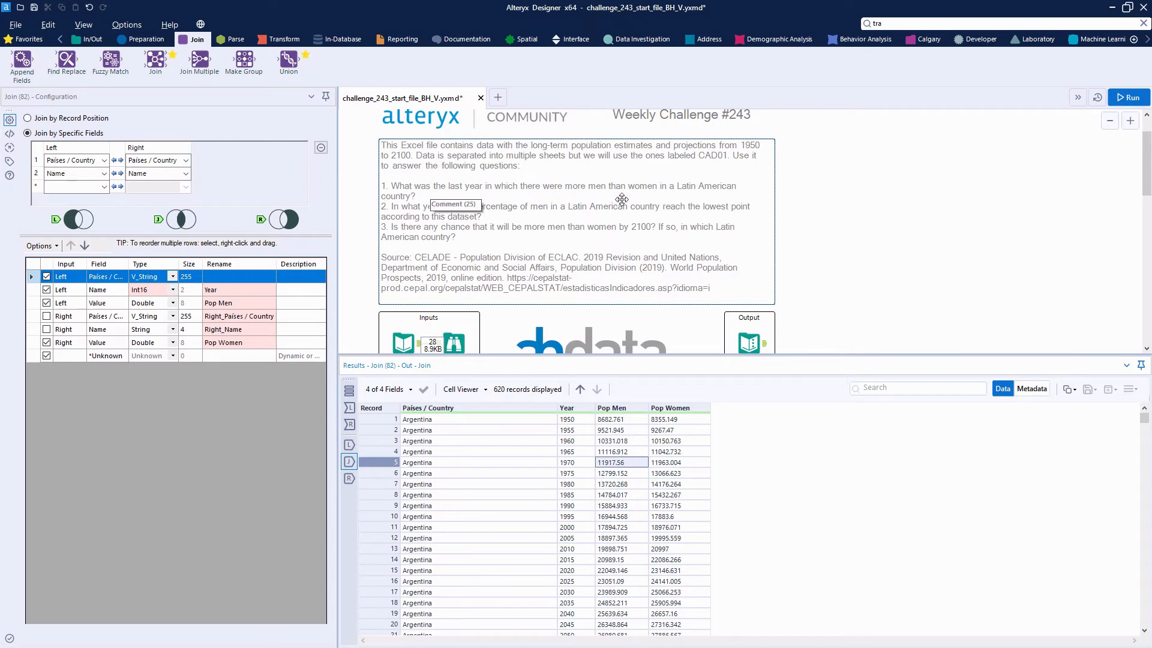
{"action": "scroll", "coordinate": [665, 216], "scroll_direction": "down", "scroll_amount": 5}
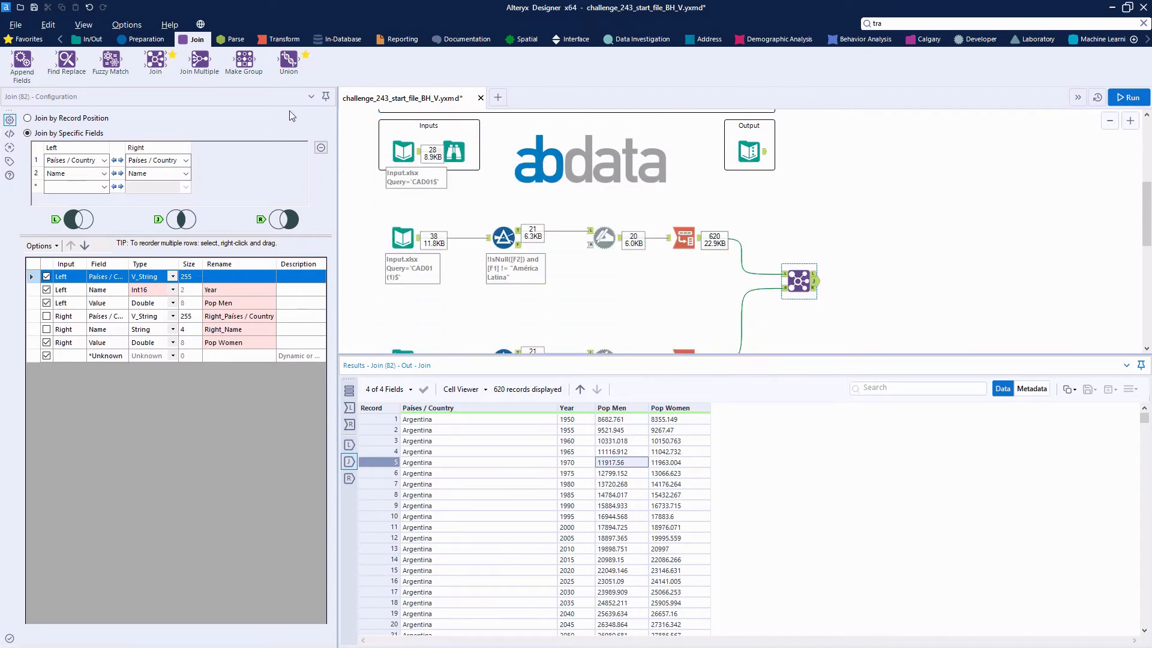
{"action": "left_click", "coordinate": [144, 39]}
{"action": "left_click_drag", "start_coordinate": [172, 60], "coordinate": [892, 180]}
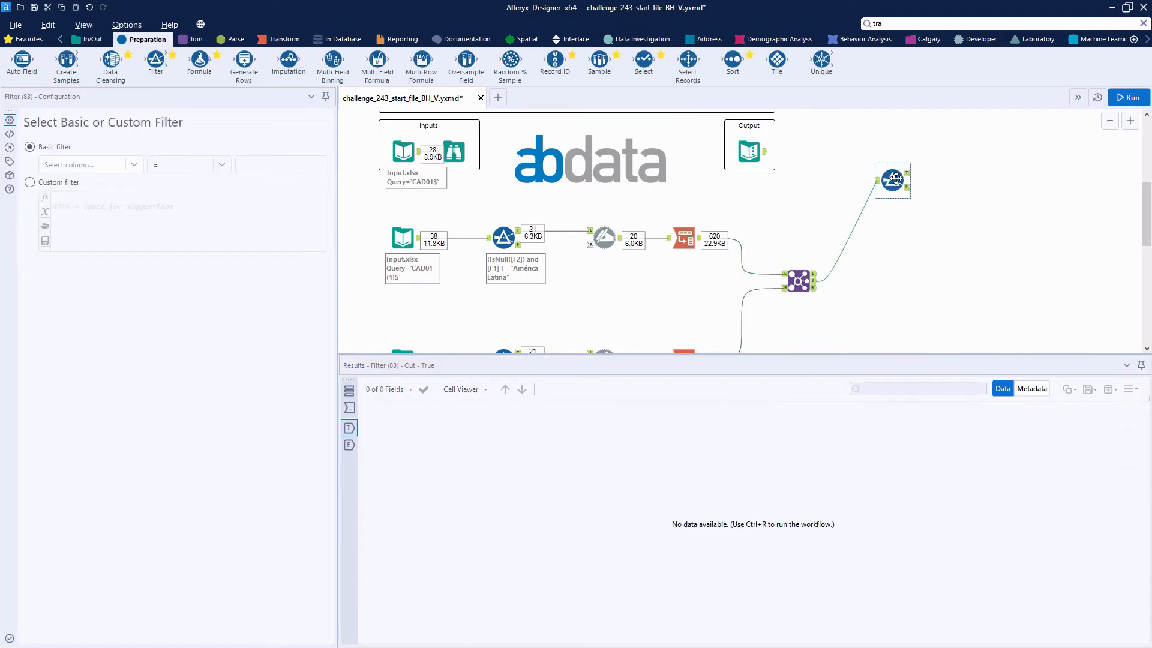
{"action": "left_click", "coordinate": [72, 165]}
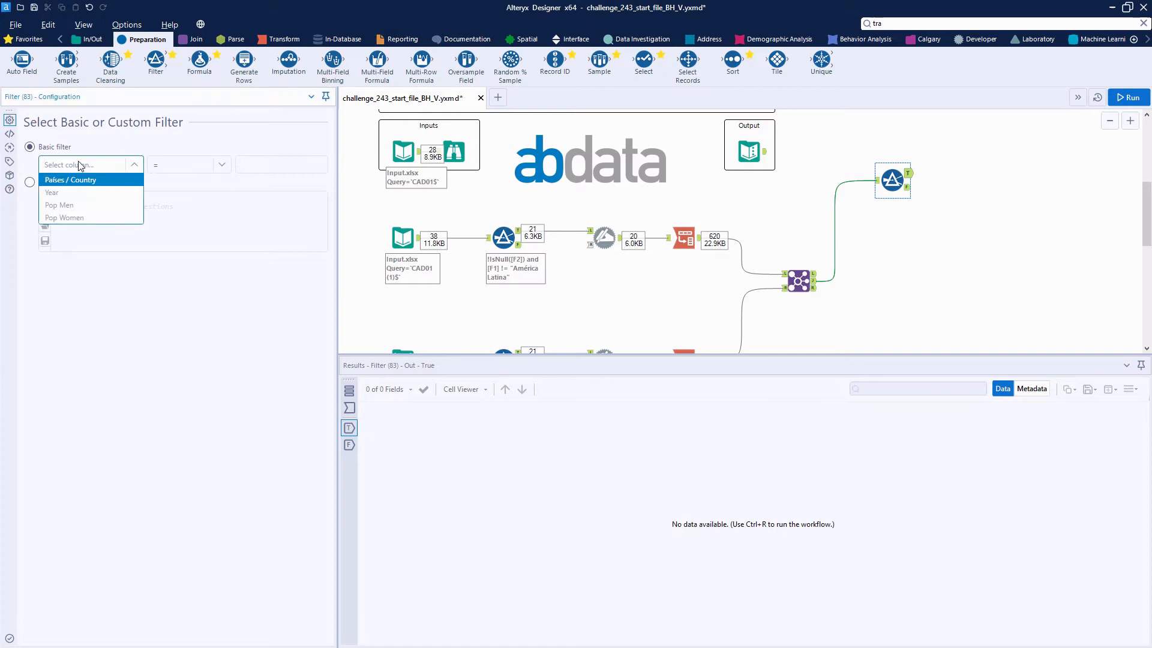
{"action": "left_click", "coordinate": [66, 205]}
{"action": "left_click", "coordinate": [30, 183]}
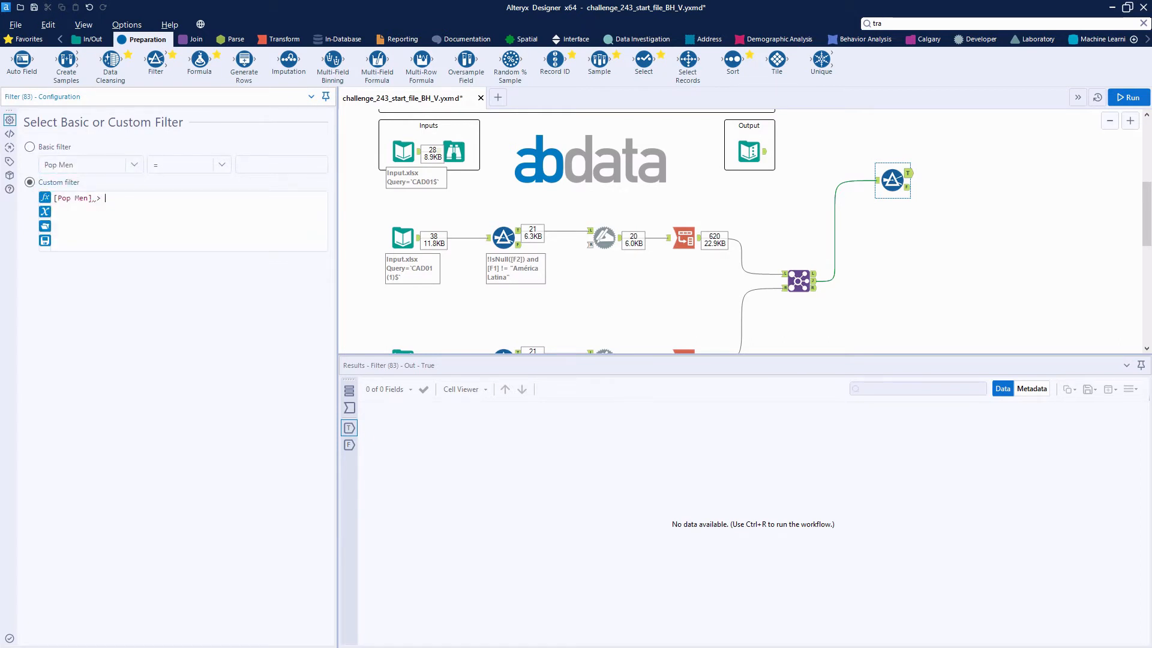
Step: Complete the filter expression as [Pop Men] > [Pop Women] and [Year] < 2020, and run the workflow
{"action": "type", "text": "[Pop Women]"}
{"action": "key", "text": "Return"}
{"action": "type", "text": "and "}
{"action": "type", "text": "year"}
{"action": "key", "text": "Return"}
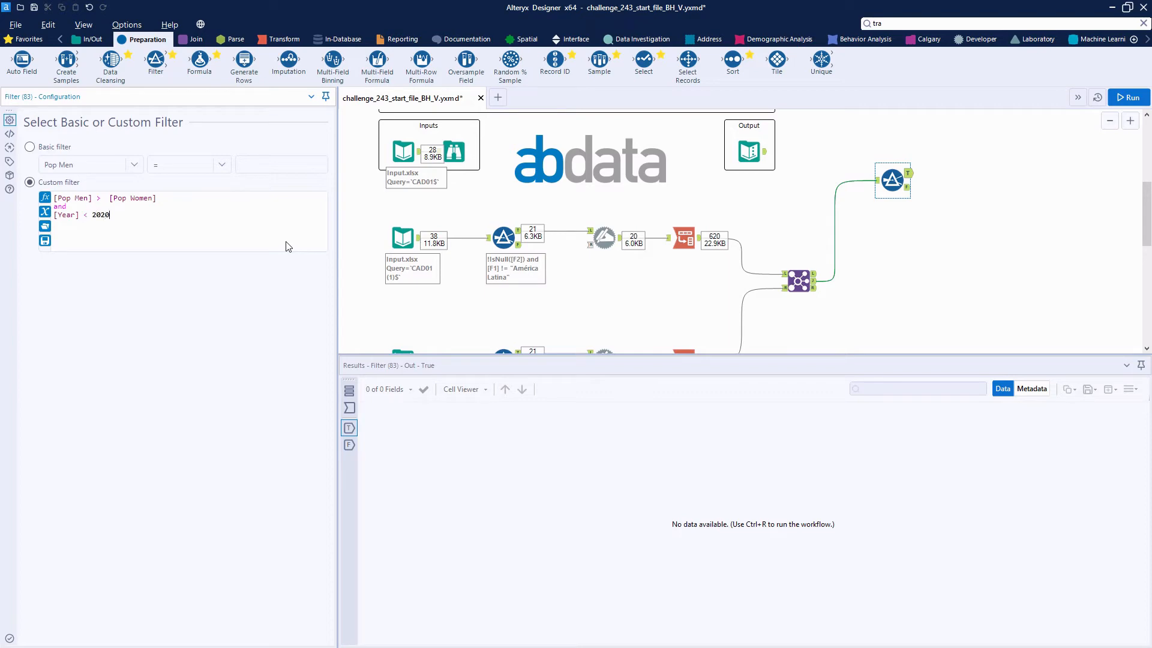
{"action": "left_click", "coordinate": [1128, 97]}
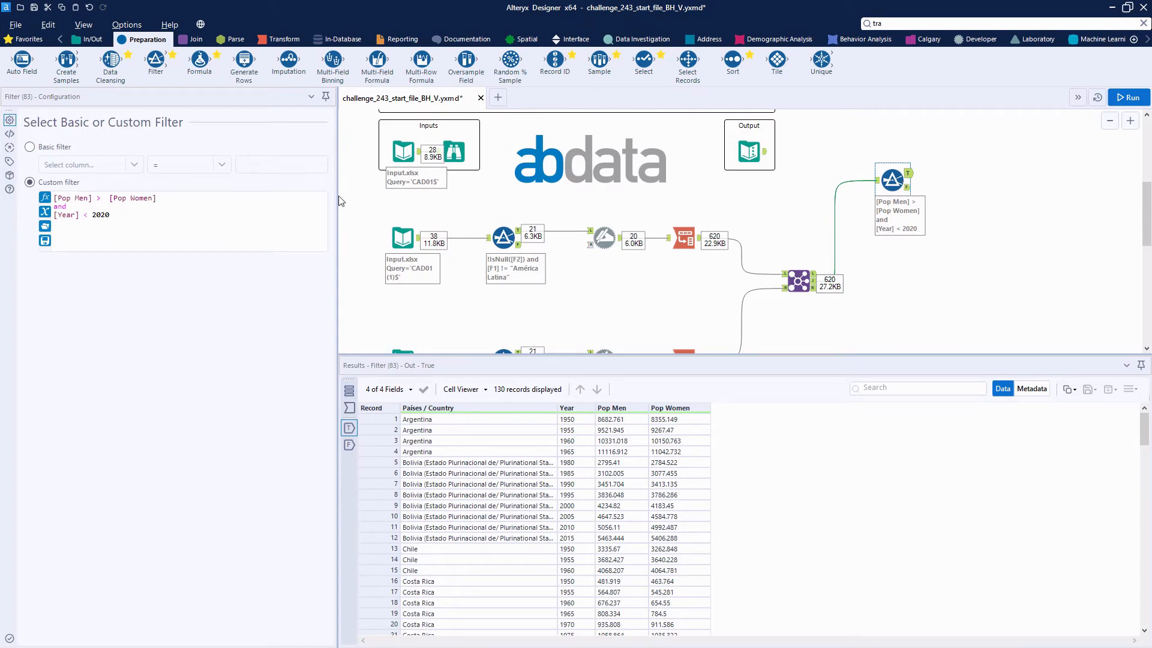
Step: Connect a Summarize to the Filter's true output, grouping by Países / Country and taking the Max of Year
{"action": "left_click", "coordinate": [282, 40]}
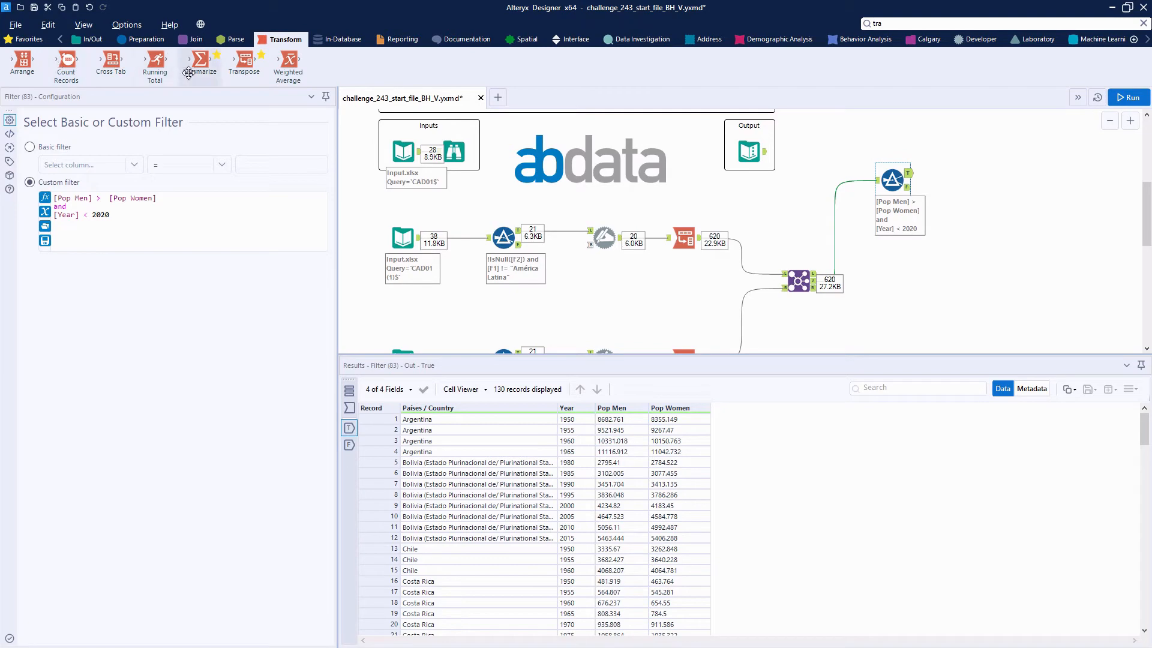
{"action": "left_click_drag", "start_coordinate": [200, 60], "coordinate": [966, 169]}
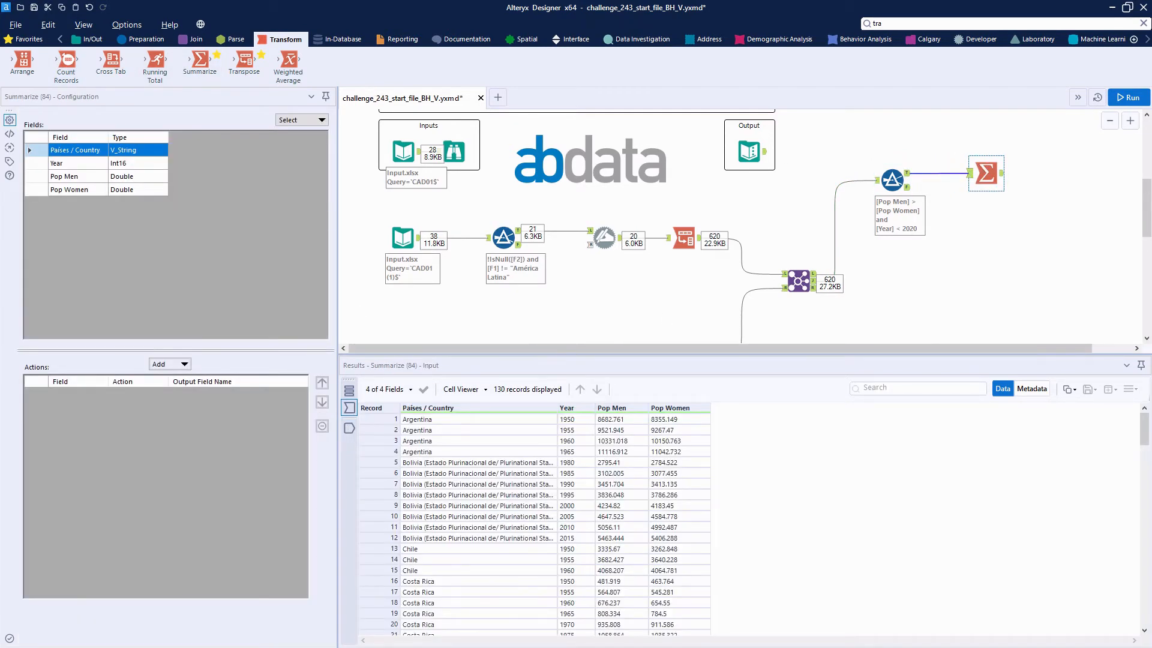
{"action": "left_click", "coordinate": [184, 364]}
{"action": "left_click", "coordinate": [183, 378]}
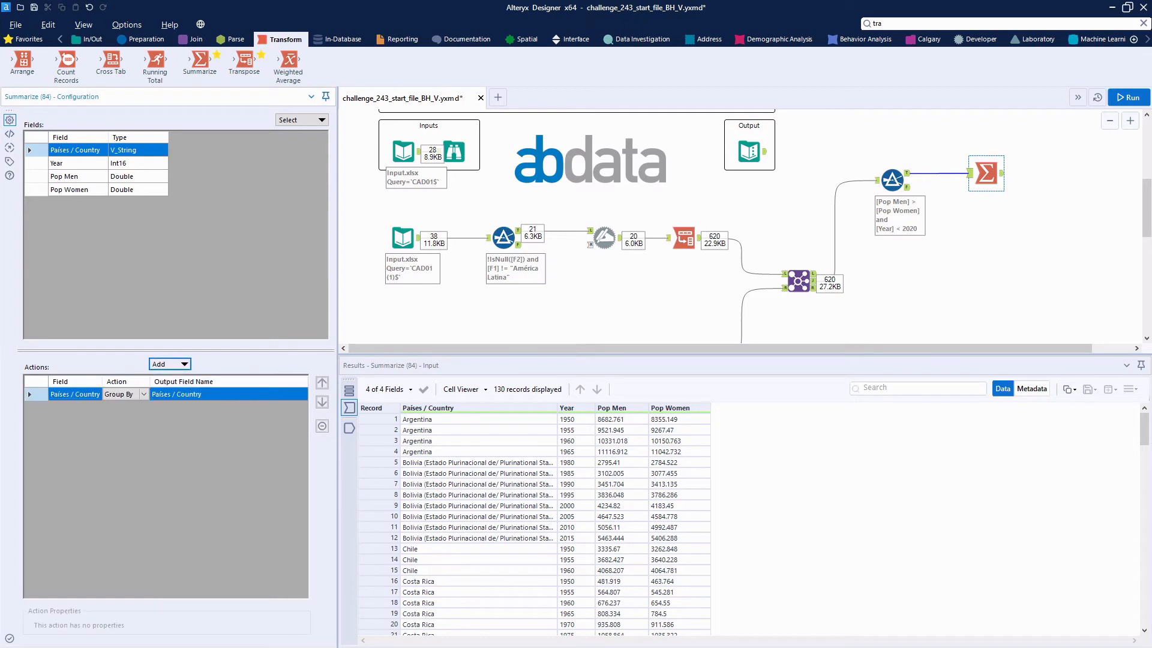
{"action": "left_click", "coordinate": [40, 165]}
{"action": "left_click", "coordinate": [184, 364]}
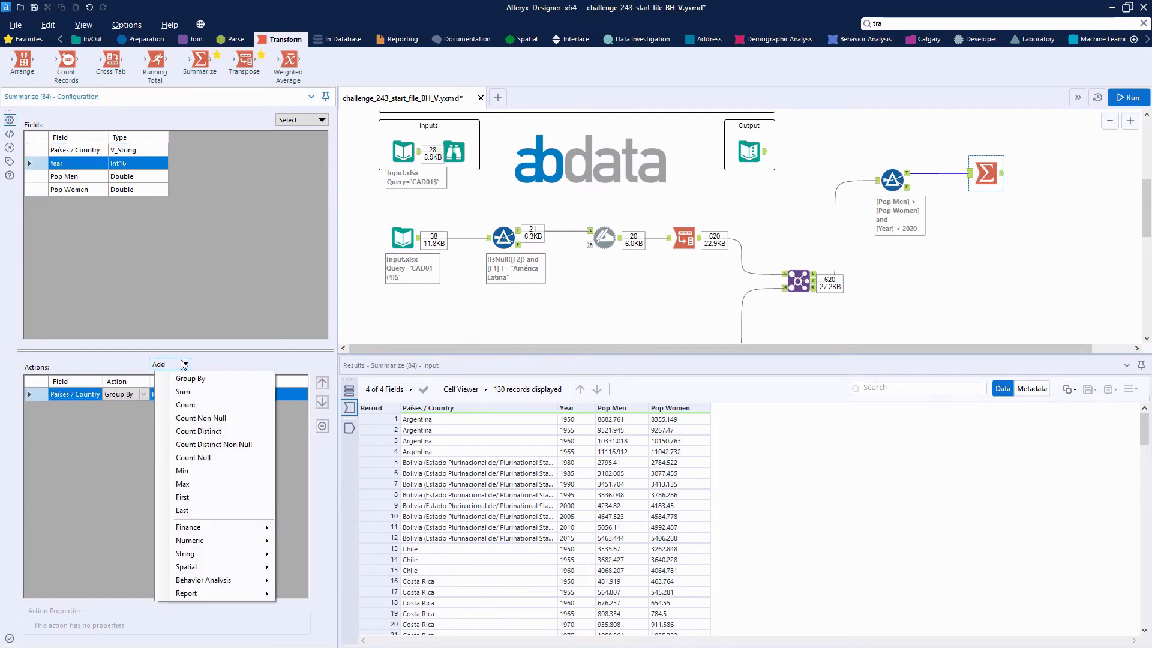
{"action": "left_click", "coordinate": [204, 471]}
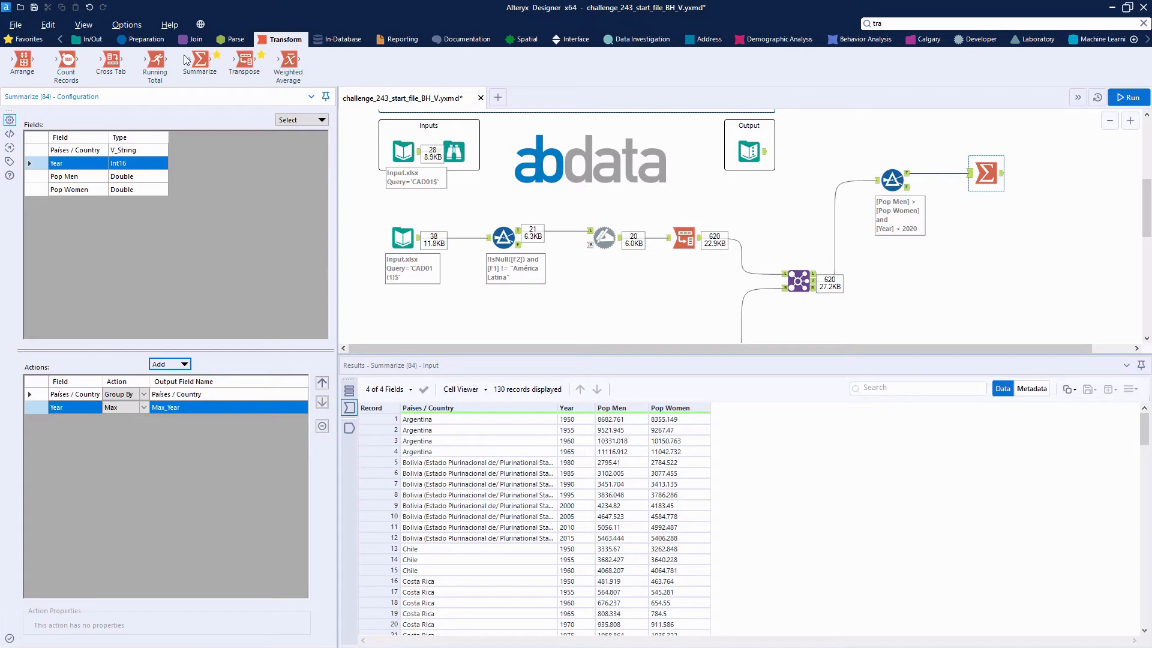
Step: Connect a second Summarize to the Filter's true output that takes only the Max of Year
{"action": "left_click_drag", "start_coordinate": [198, 60], "coordinate": [991, 243]}
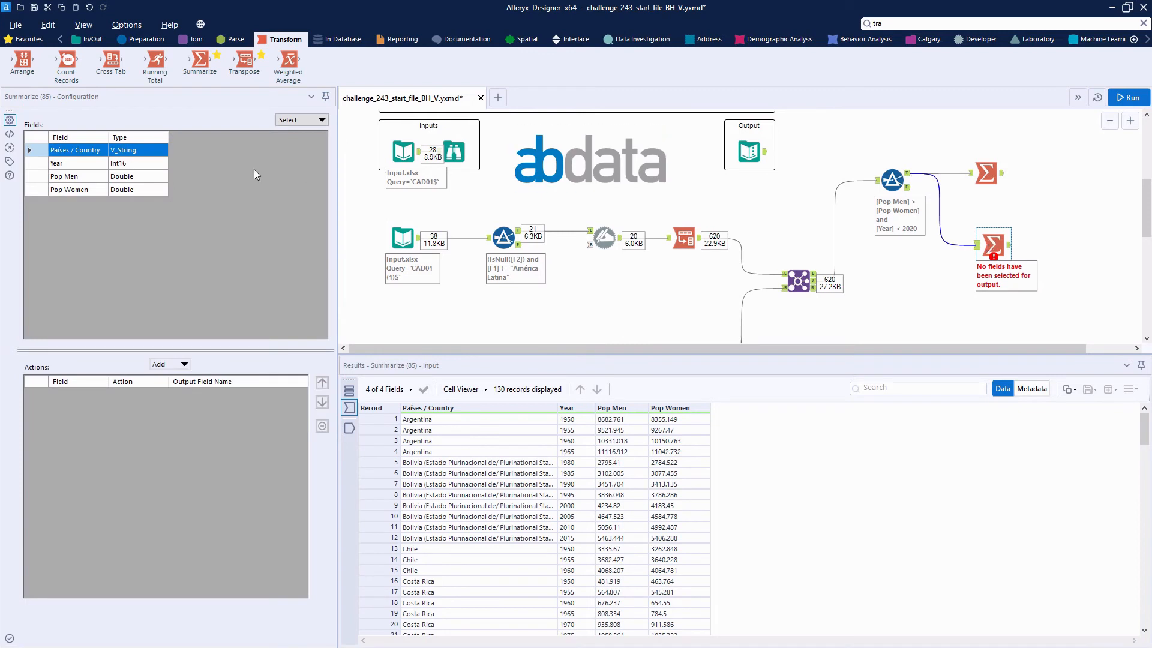
{"action": "left_click", "coordinate": [39, 164]}
{"action": "left_click", "coordinate": [180, 364]}
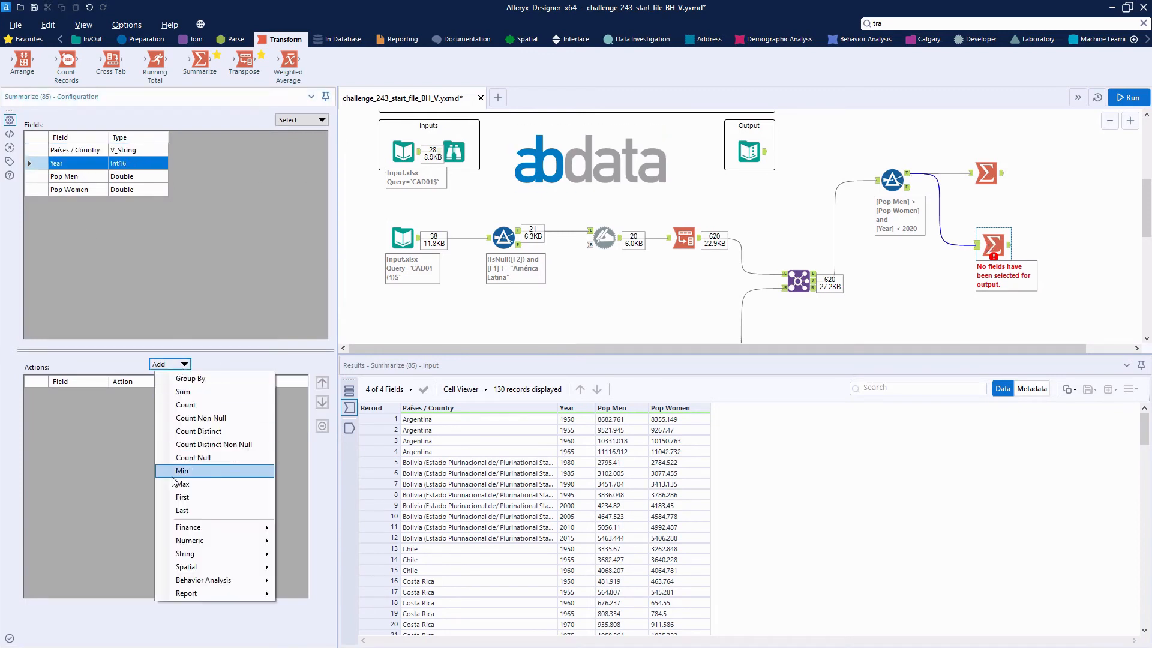
{"action": "left_click", "coordinate": [201, 484]}
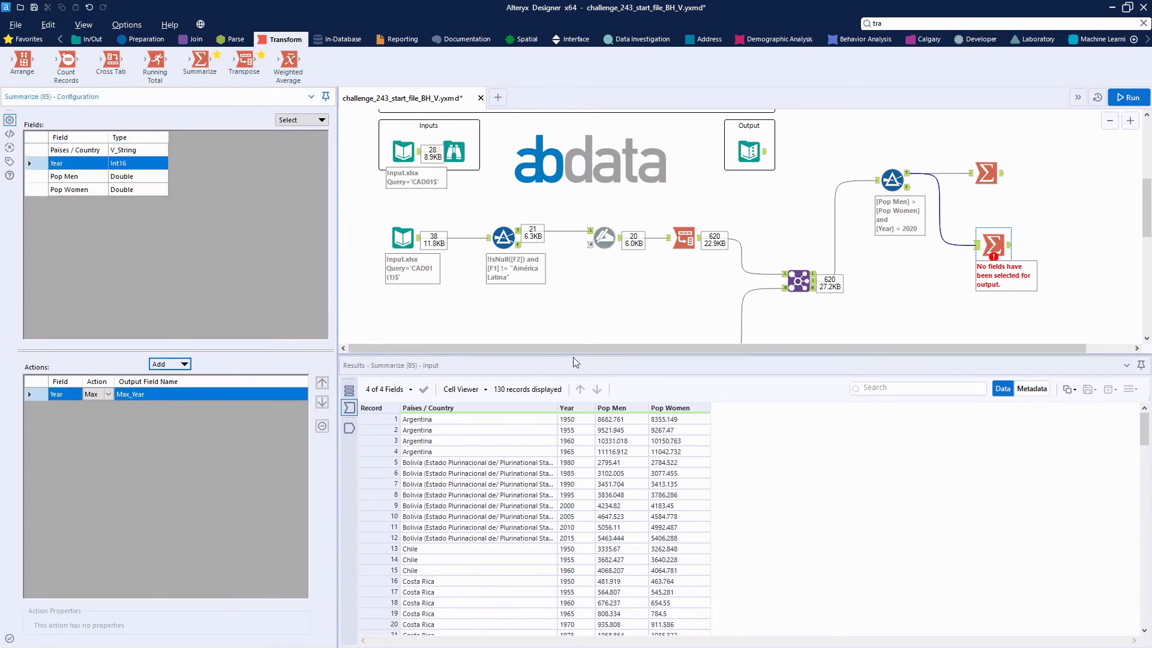
Step: Join the two Summarize outputs on Max_Year, dropping the right Max_Year field and renaming the left one Year
{"action": "left_click", "coordinate": [193, 39]}
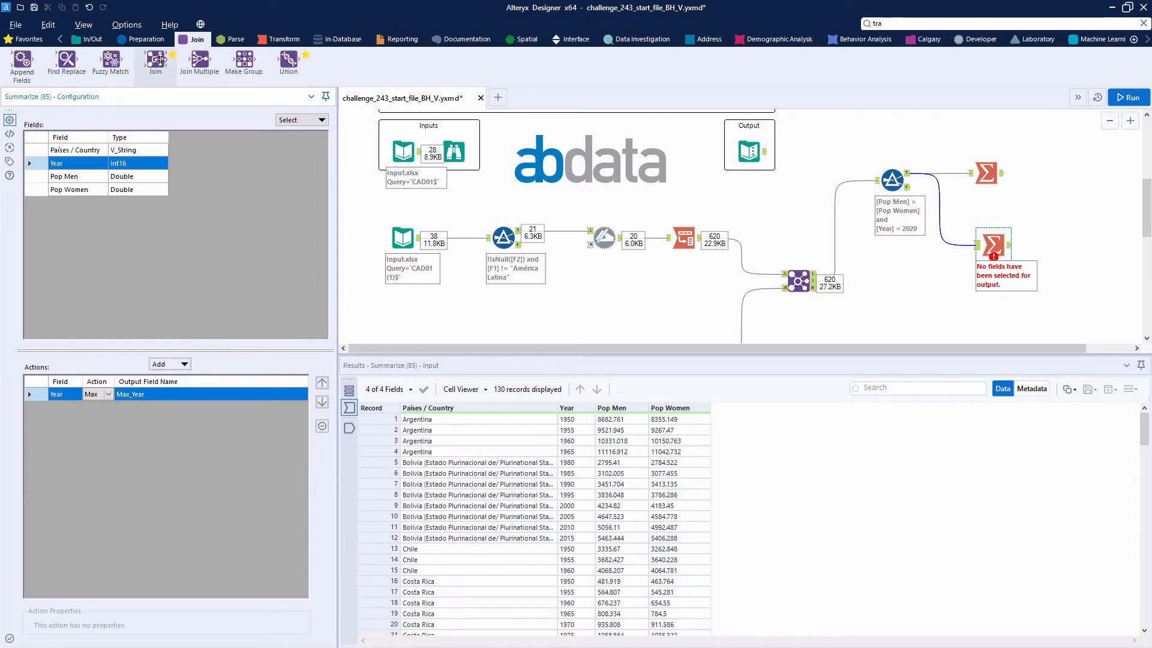
{"action": "left_click_drag", "start_coordinate": [157, 60], "coordinate": [1072, 178]}
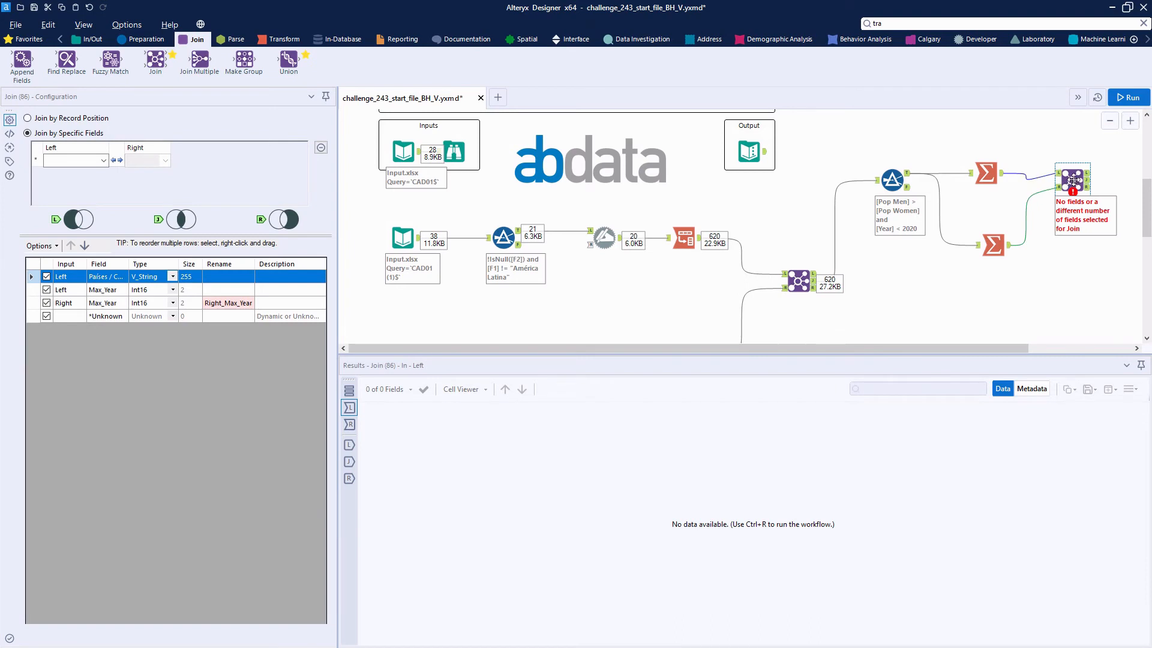
{"action": "left_click", "coordinate": [72, 160]}
{"action": "left_click", "coordinate": [71, 179]}
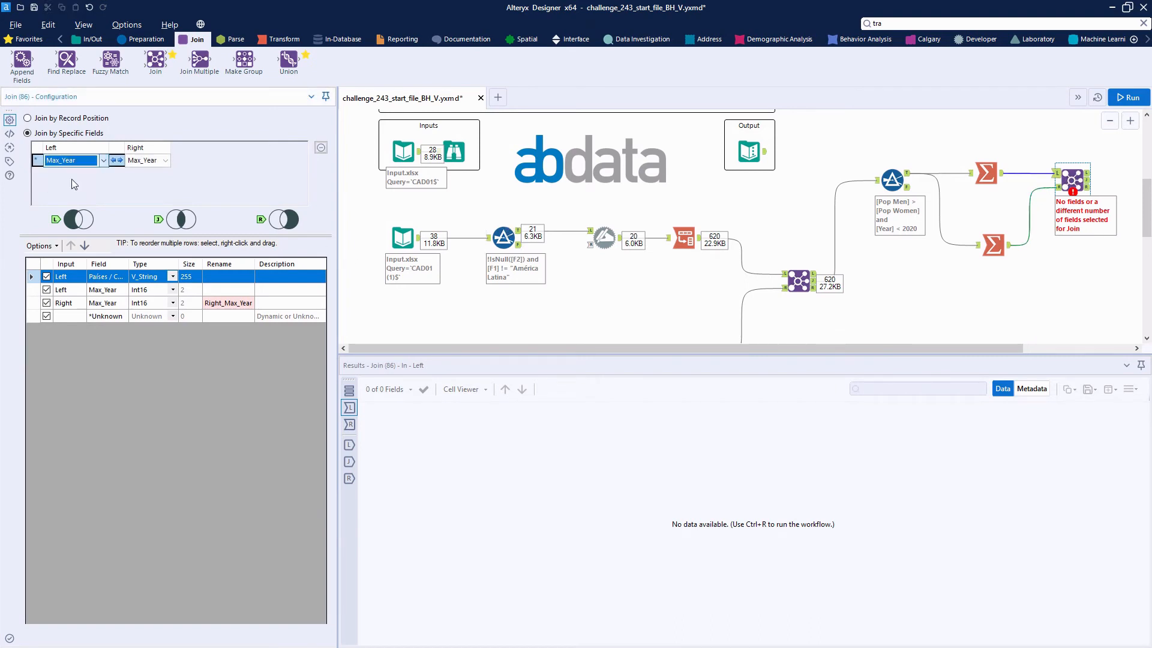
{"action": "left_click", "coordinate": [47, 306]}
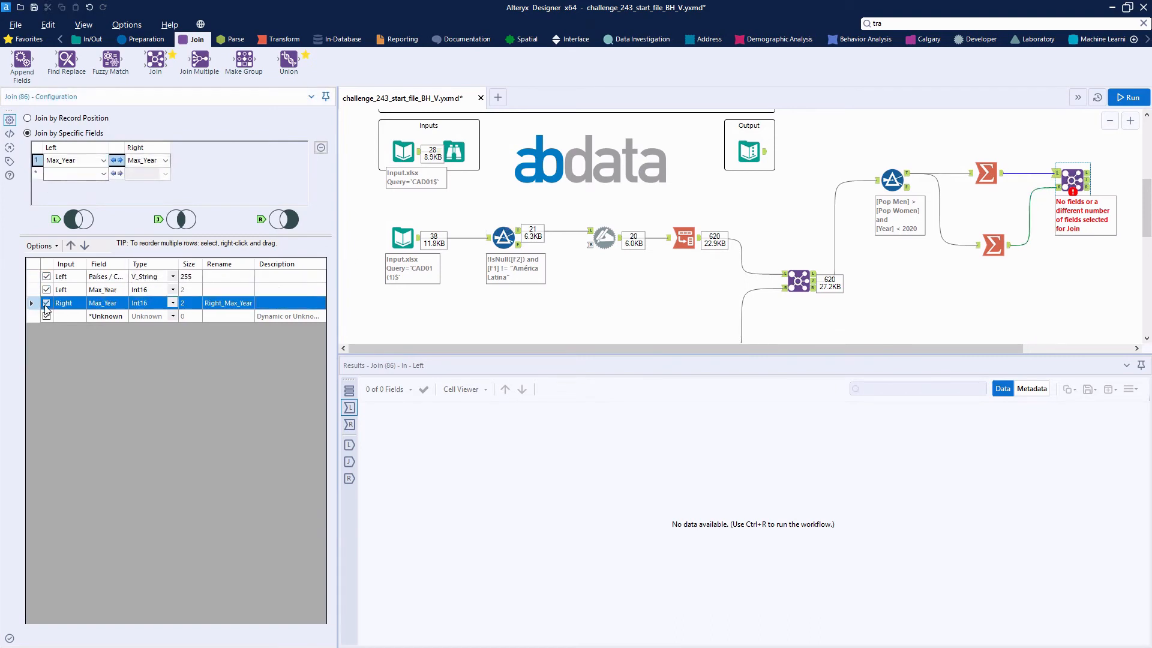
{"action": "left_click", "coordinate": [224, 289]}
{"action": "type", "text": "Year"}
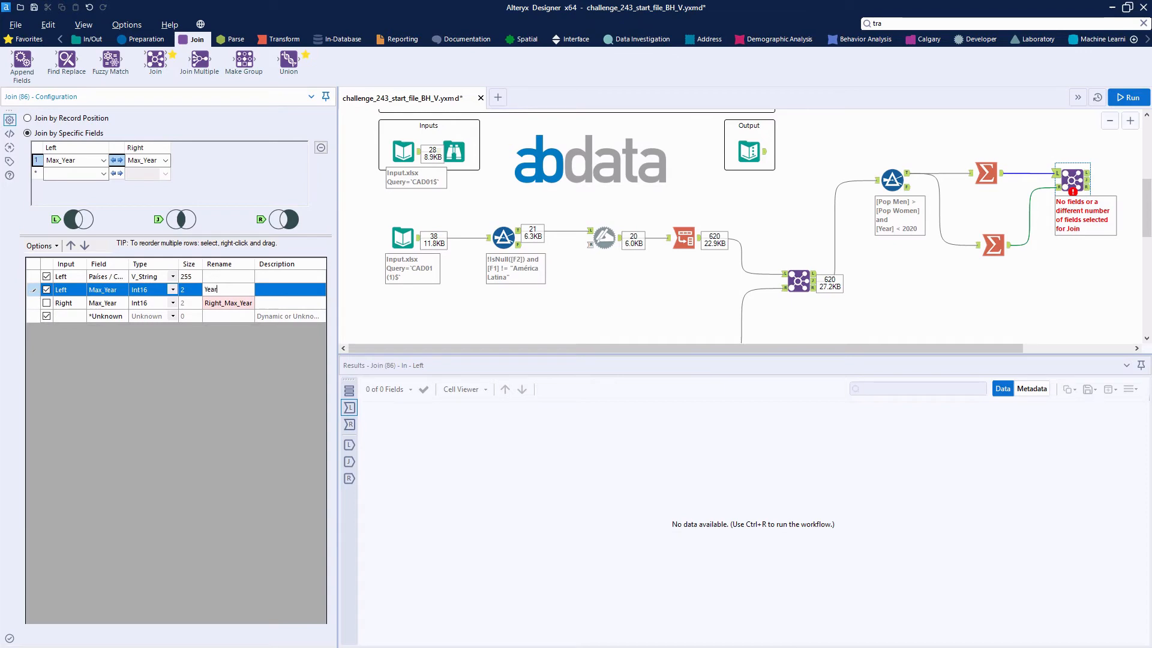
Step: Run the workflow and review the countries in the new Join's matched output
{"action": "left_click", "coordinate": [1124, 99]}
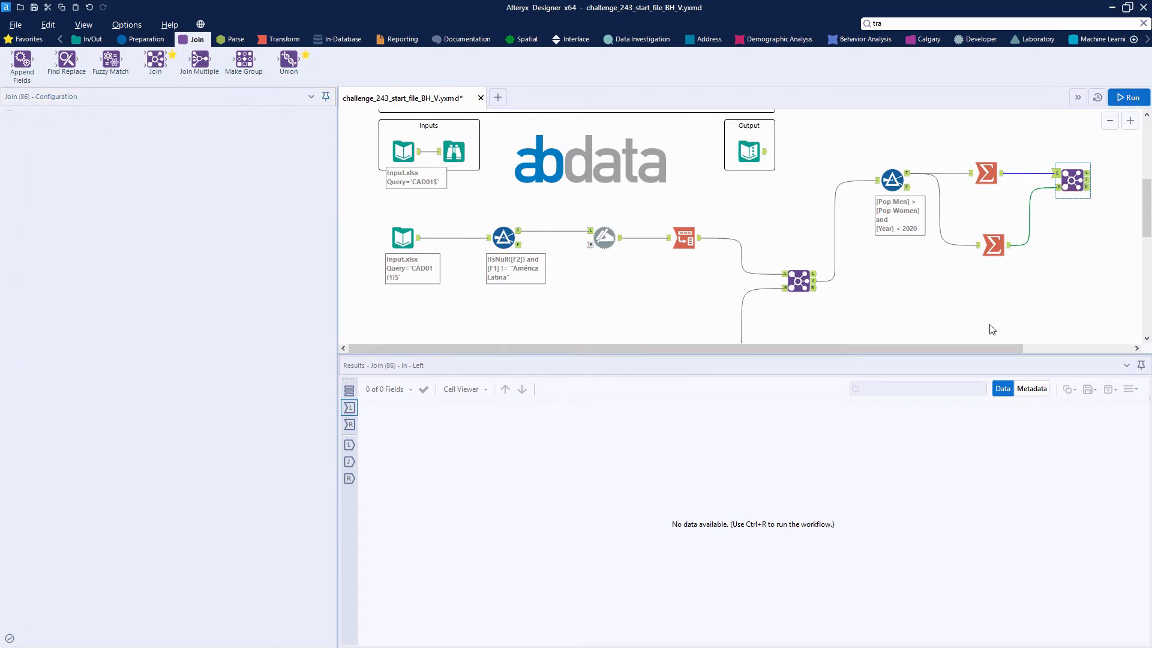
{"action": "left_click_drag", "start_coordinate": [986, 348], "coordinate": [1061, 355]}
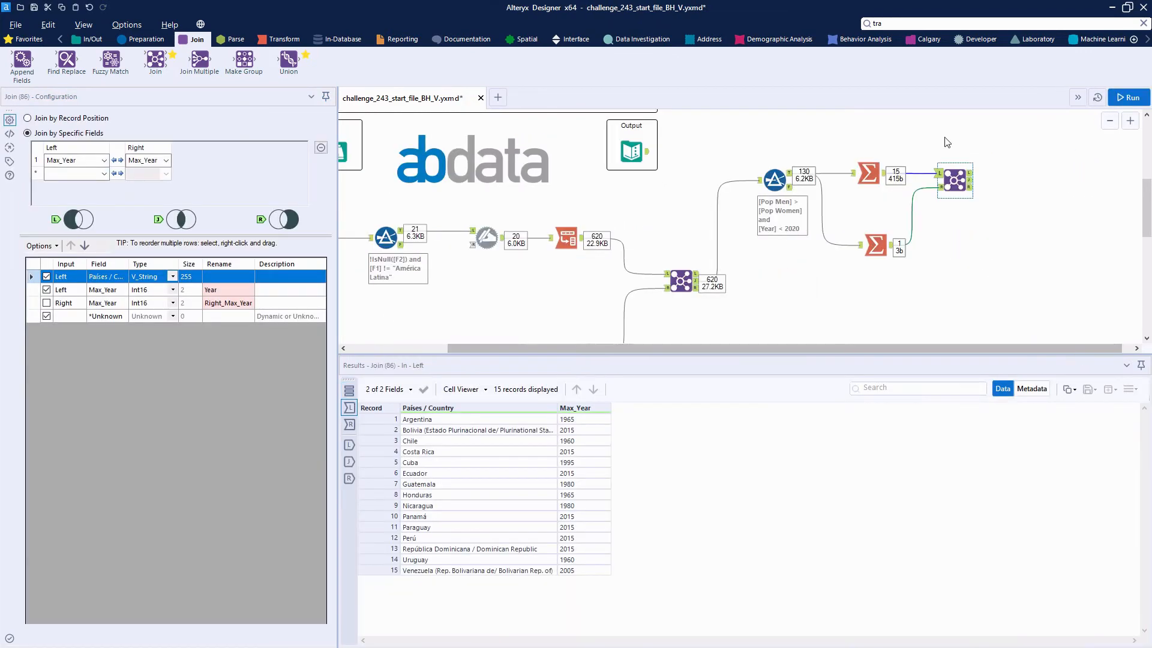
{"action": "left_click", "coordinate": [970, 180]}
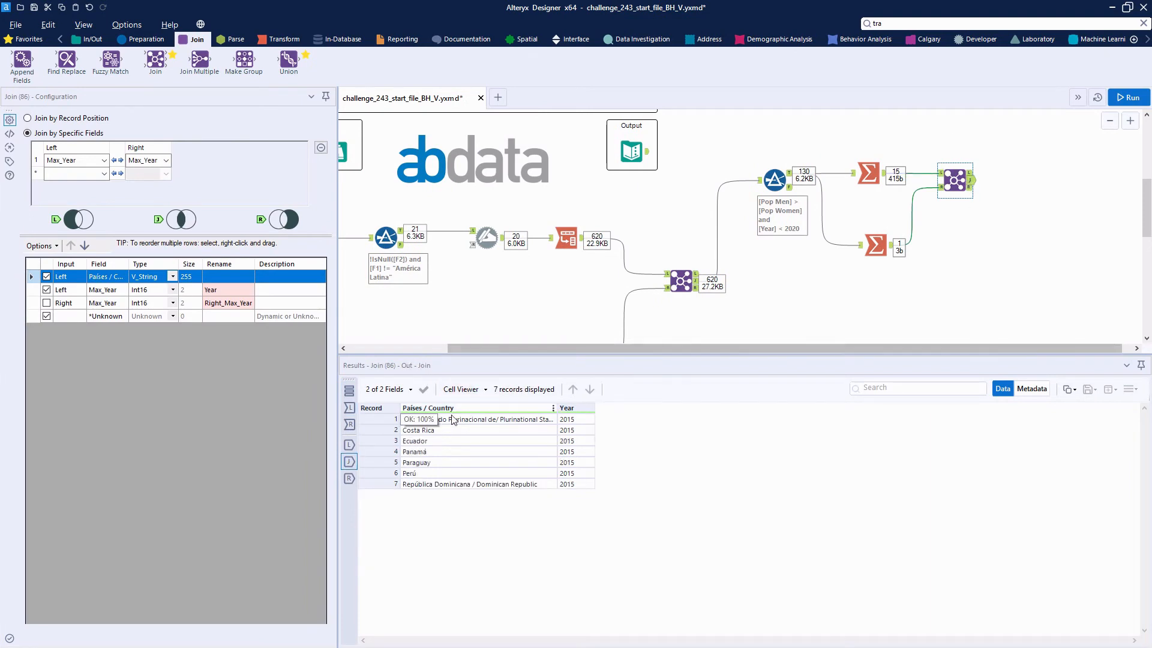
{"action": "left_click_drag", "start_coordinate": [462, 420], "coordinate": [480, 490]}
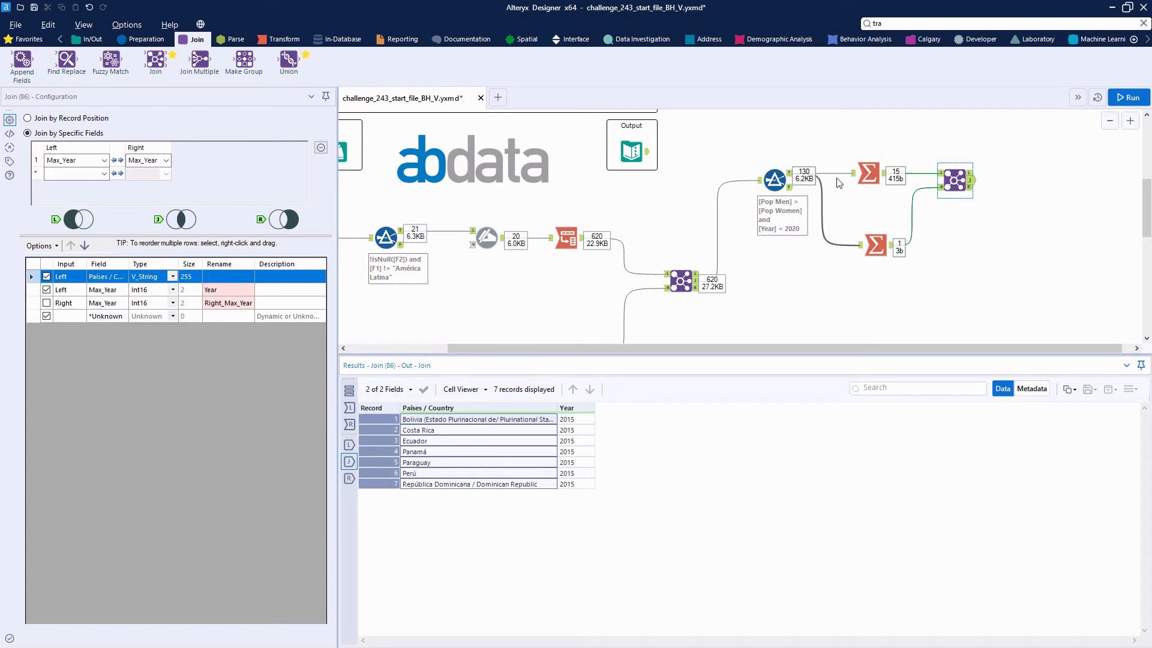
Step: Add a Browse to the new Join's matched output and place the Filter, Summarize, Join and Browse tools in a new container
{"action": "left_click", "coordinate": [27, 39]}
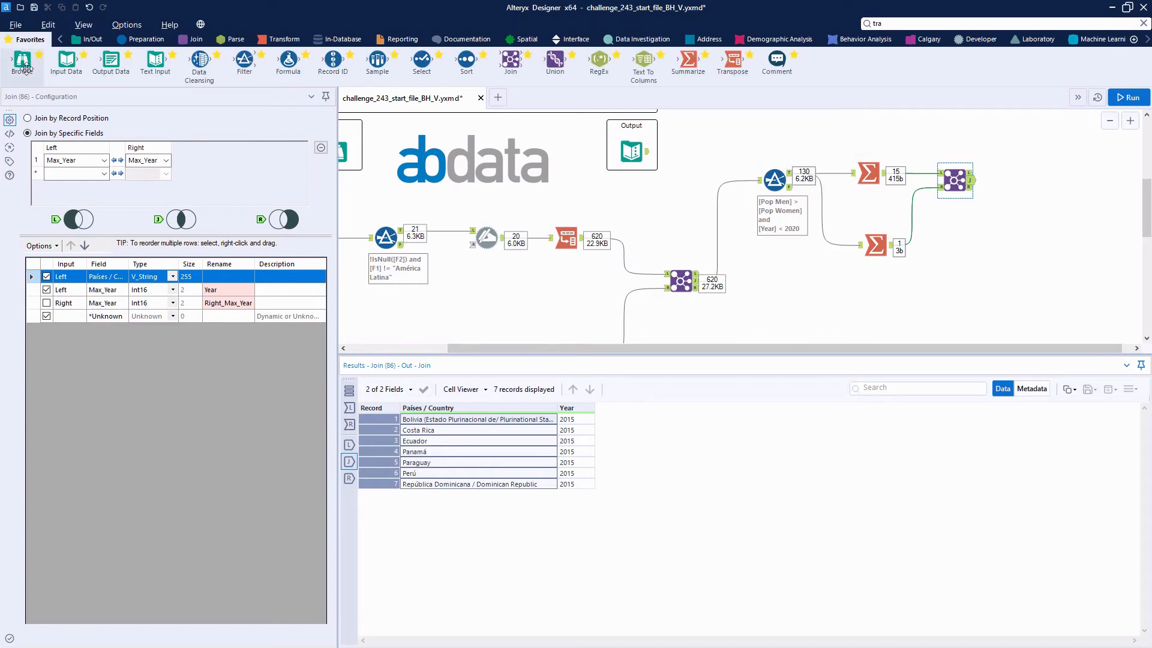
{"action": "left_click_drag", "start_coordinate": [22, 60], "coordinate": [1002, 179]}
{"action": "left_click_drag", "start_coordinate": [758, 150], "coordinate": [1074, 265]}
{"action": "right_click", "coordinate": [949, 189]}
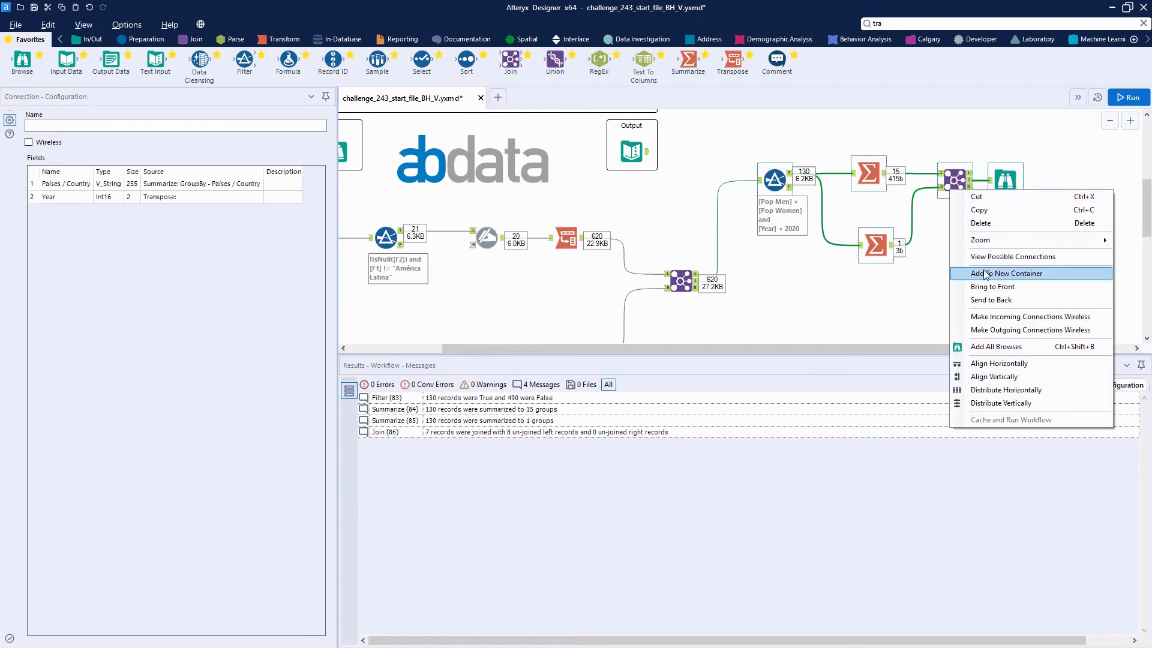
{"action": "left_click", "coordinate": [986, 273]}
{"action": "left_click_drag", "start_coordinate": [882, 160], "coordinate": [896, 145]}
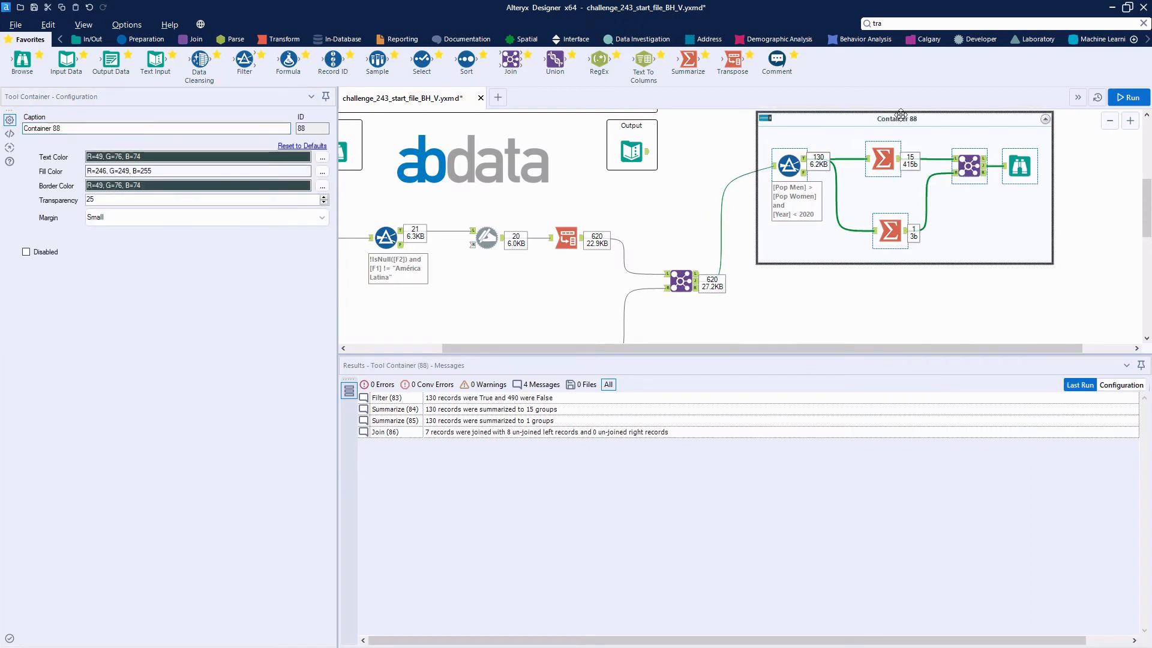
Step: Set the new container's caption to Question 1
{"action": "left_click_drag", "start_coordinate": [67, 128], "coordinate": [23, 129]}
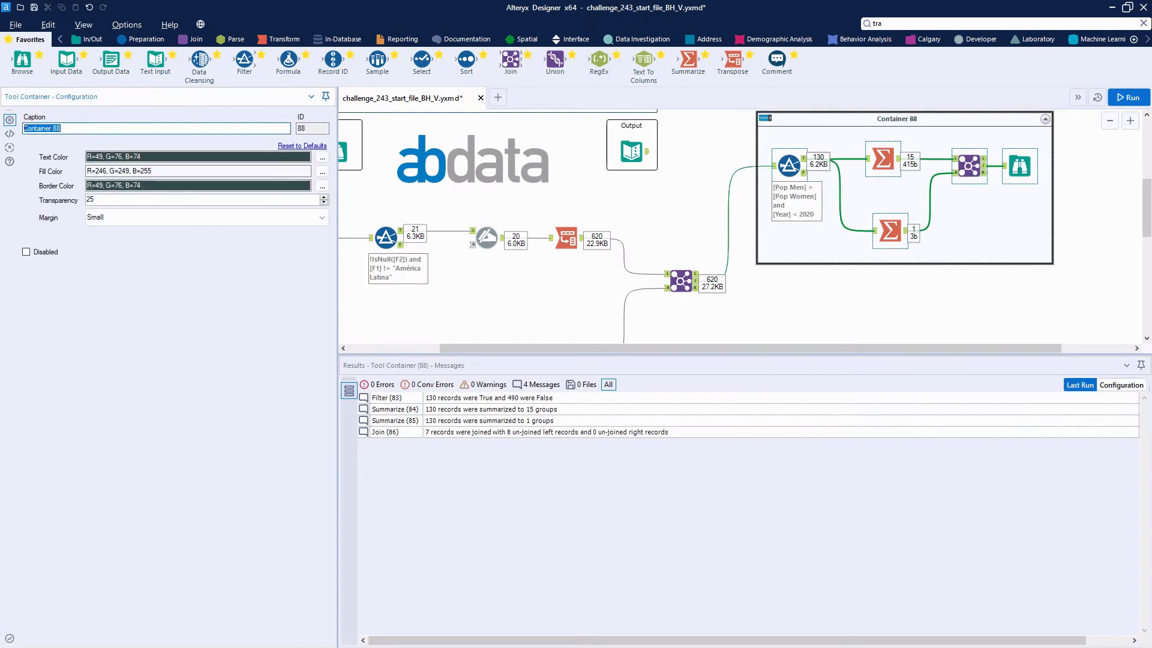
{"action": "type", "text": "Question 1"}
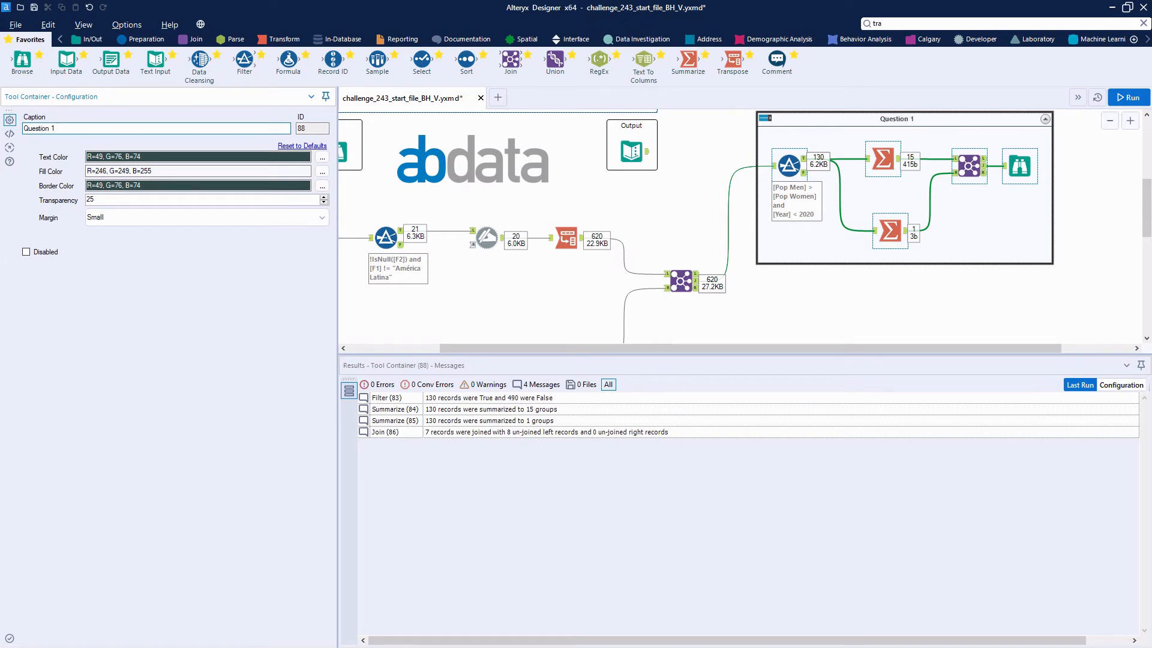
{"action": "left_click", "coordinate": [826, 308]}
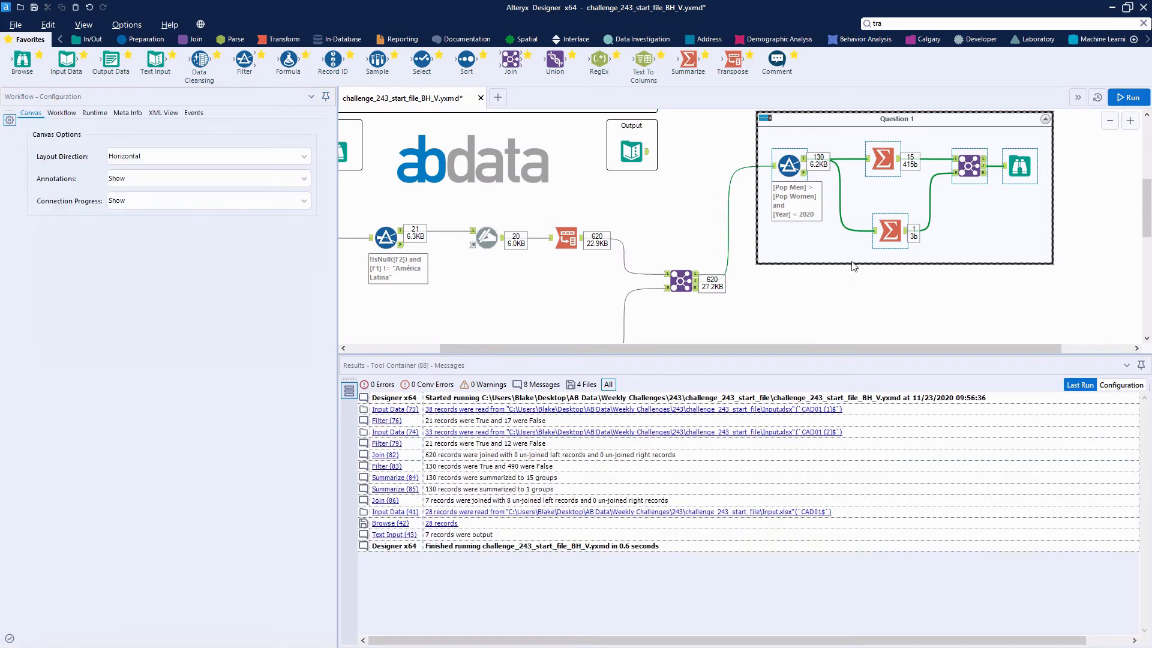
Step: Check the challenge questions, connect a Formula to the population Join's matched output and create a Total Pop column of type Double
{"action": "scroll", "coordinate": [616, 222], "scroll_direction": "up", "scroll_amount": 3}
{"action": "left_click_drag", "start_coordinate": [546, 348], "coordinate": [495, 337]}
{"action": "scroll", "coordinate": [457, 229], "scroll_direction": "up", "scroll_amount": 1}
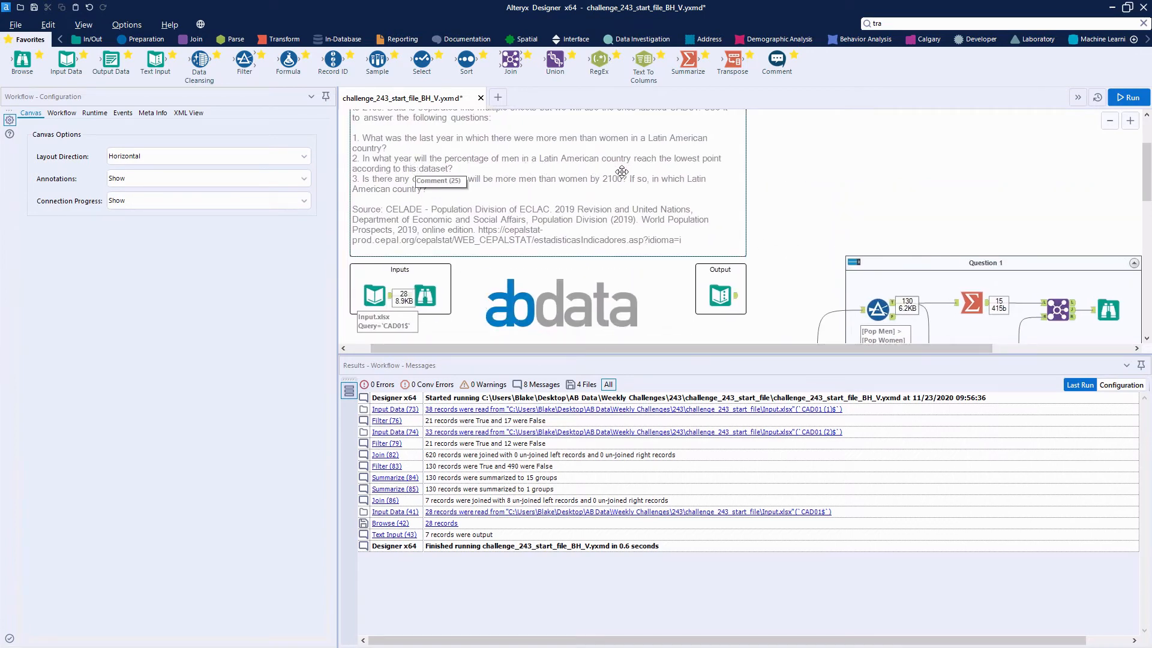
{"action": "scroll", "coordinate": [844, 225], "scroll_direction": "down", "scroll_amount": 3}
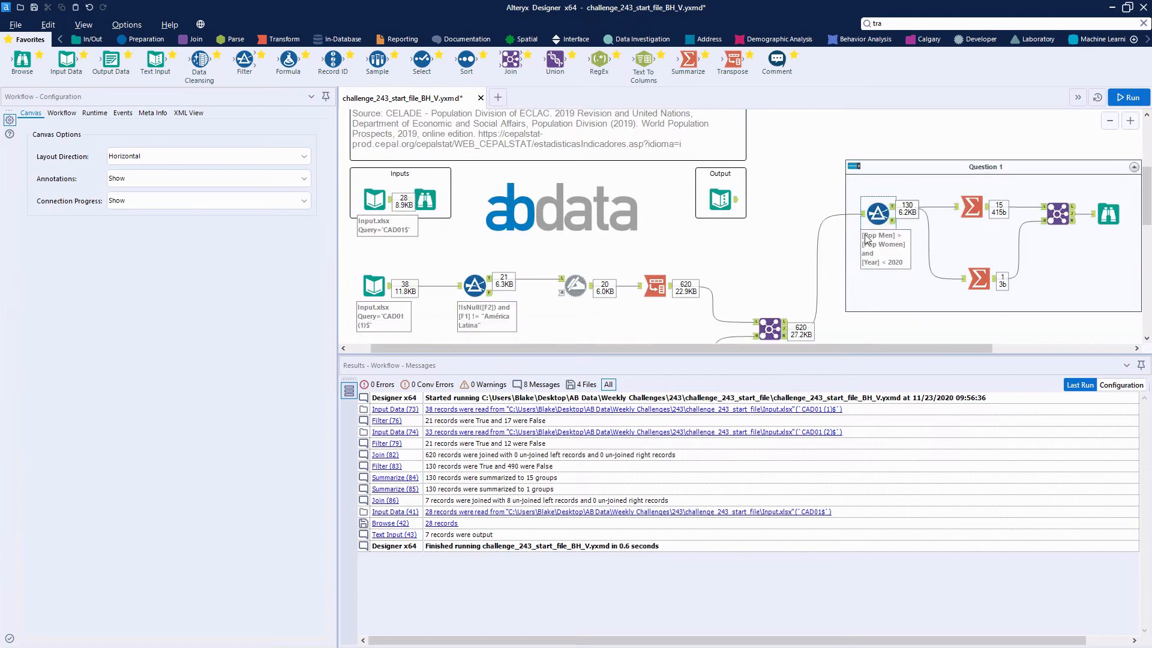
{"action": "left_click_drag", "start_coordinate": [824, 349], "coordinate": [950, 351]}
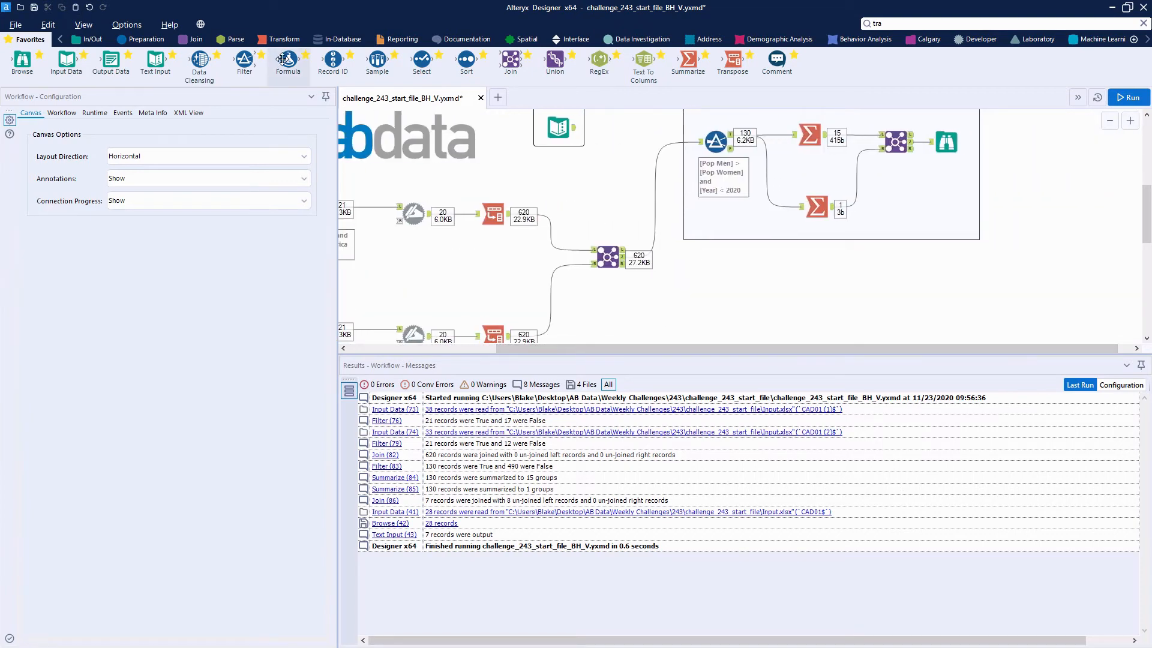
{"action": "left_click_drag", "start_coordinate": [288, 60], "coordinate": [727, 285]}
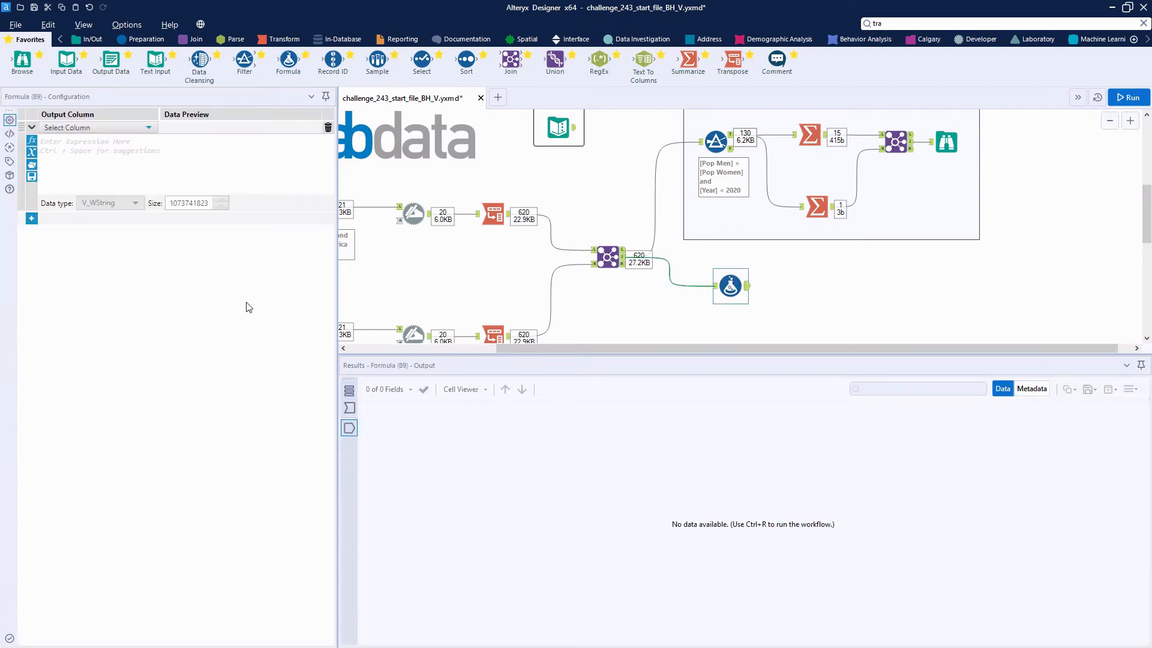
{"action": "left_click", "coordinate": [103, 128]}
{"action": "left_click", "coordinate": [90, 140]}
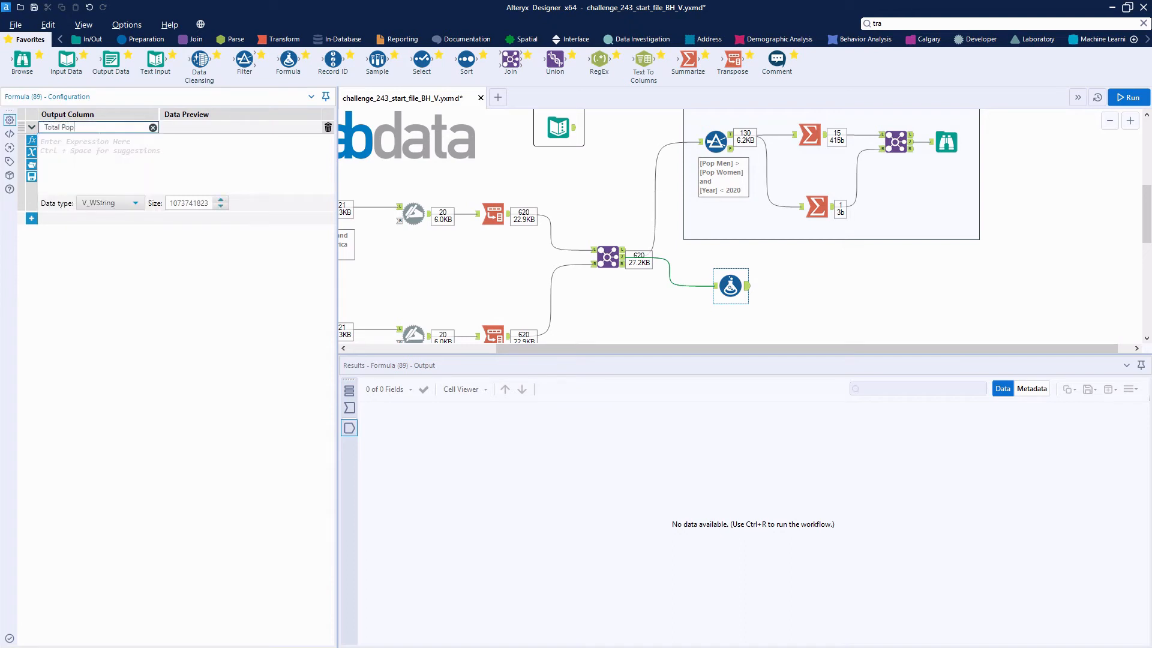
{"action": "left_click", "coordinate": [107, 203]}
{"action": "scroll", "coordinate": [109, 282], "scroll_direction": "down", "scroll_amount": 1}
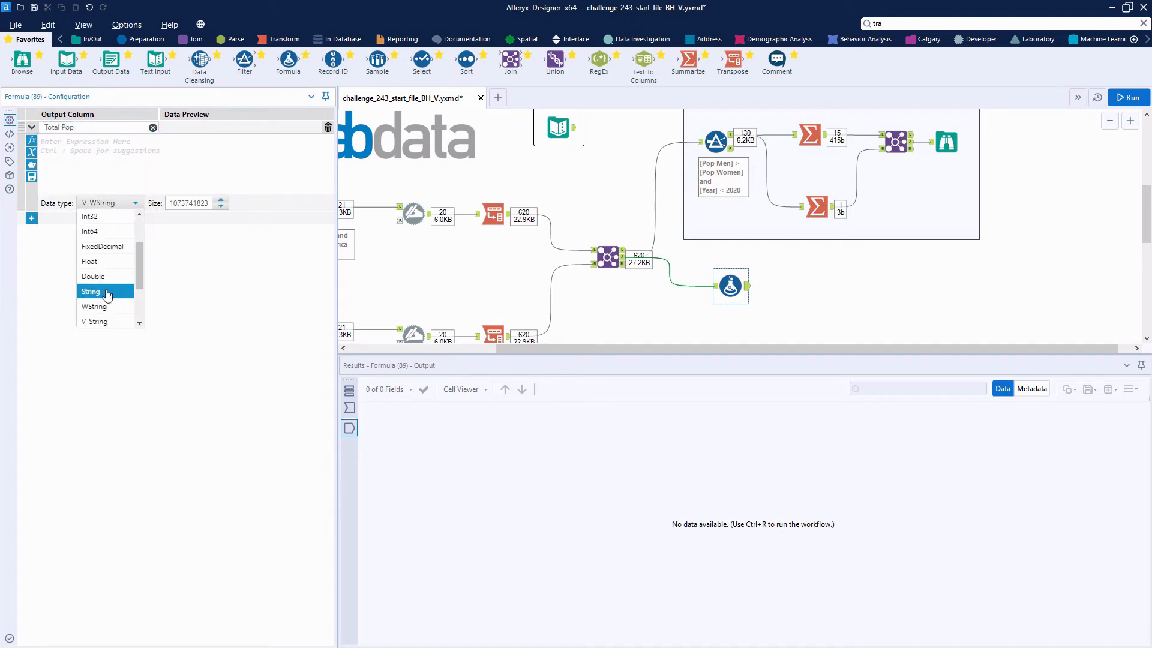
{"action": "left_click", "coordinate": [110, 283]}
Step: Set the Total Pop expression to [Pop Women]+[Pop Men] and run the workflow
{"action": "left_click", "coordinate": [120, 155]}
{"action": "type", "text": "men"}
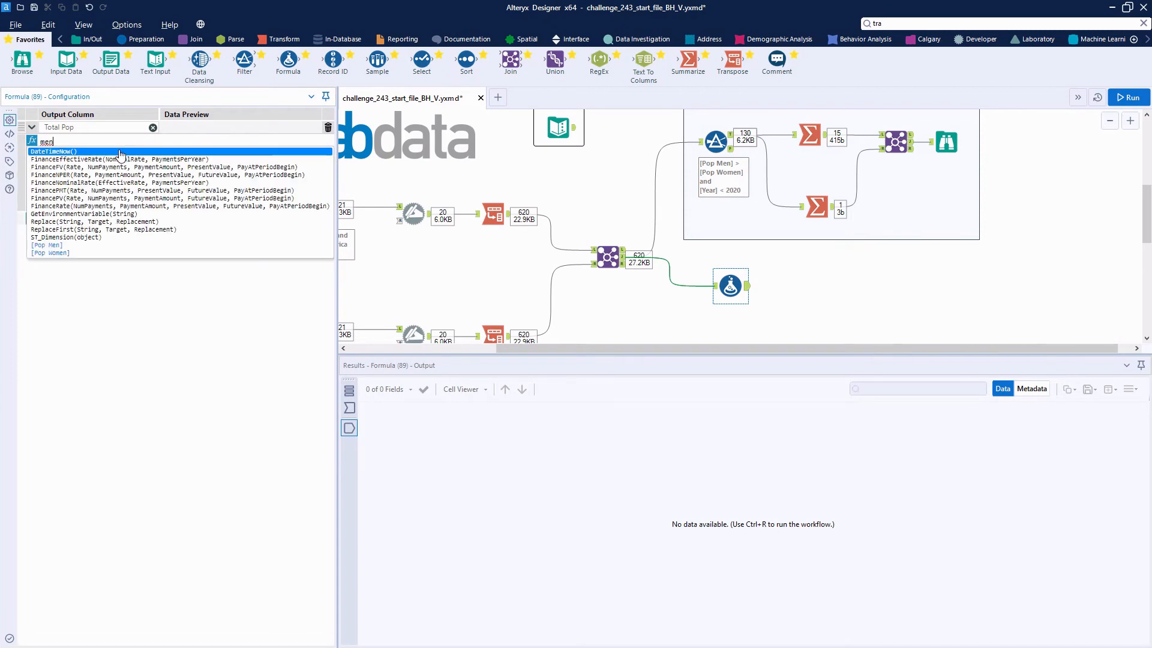
{"action": "key", "text": "Return"}
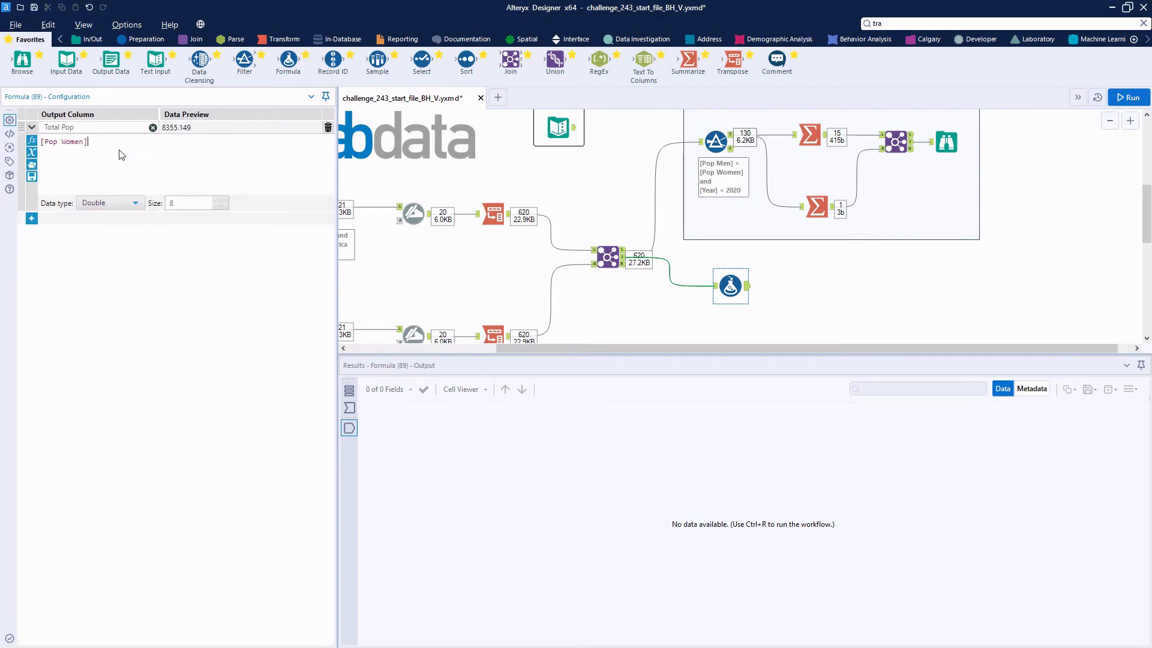
{"action": "type", "text": "+pop"}
{"action": "key", "text": "Return"}
{"action": "left_click", "coordinate": [1128, 97]}
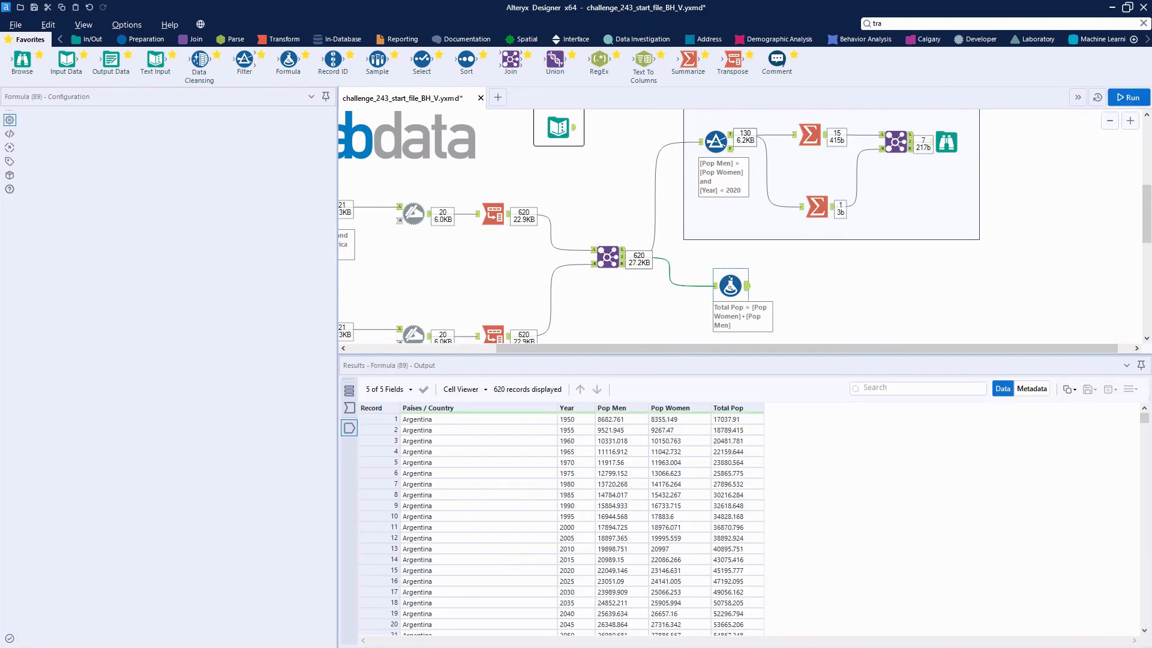
Step: Connect a Multi-Field Formula after the Total Pop Formula and give its copied output fields the suffix %
{"action": "left_click", "coordinate": [137, 42]}
{"action": "left_click_drag", "start_coordinate": [366, 71], "coordinate": [799, 283]}
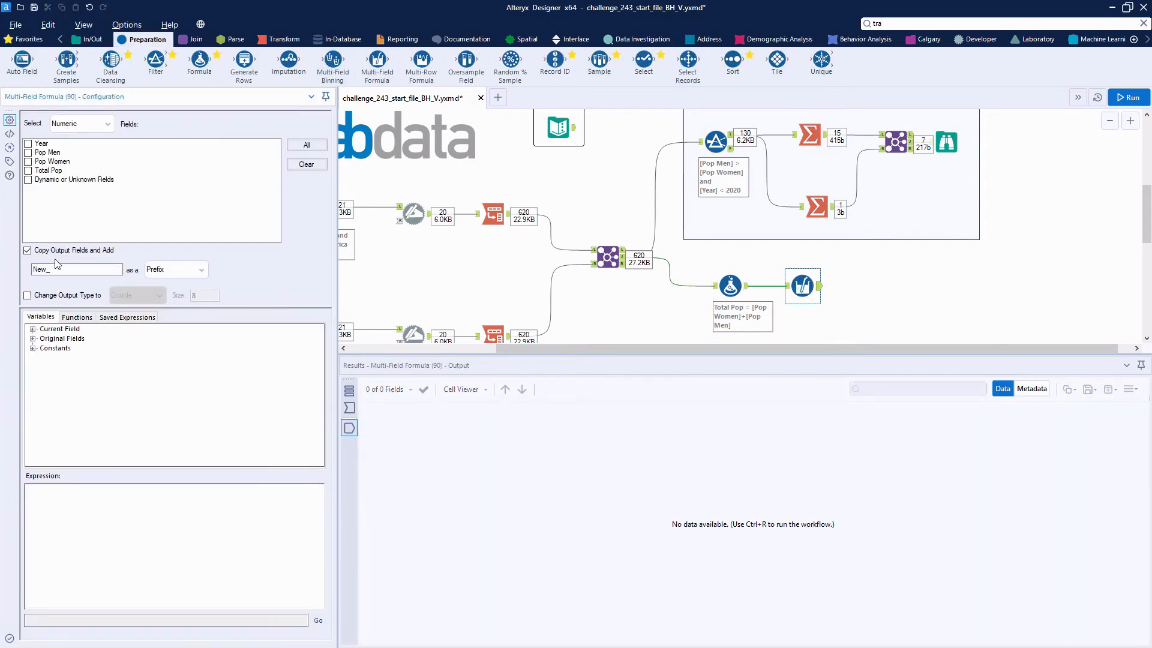
{"action": "left_click", "coordinate": [200, 269]}
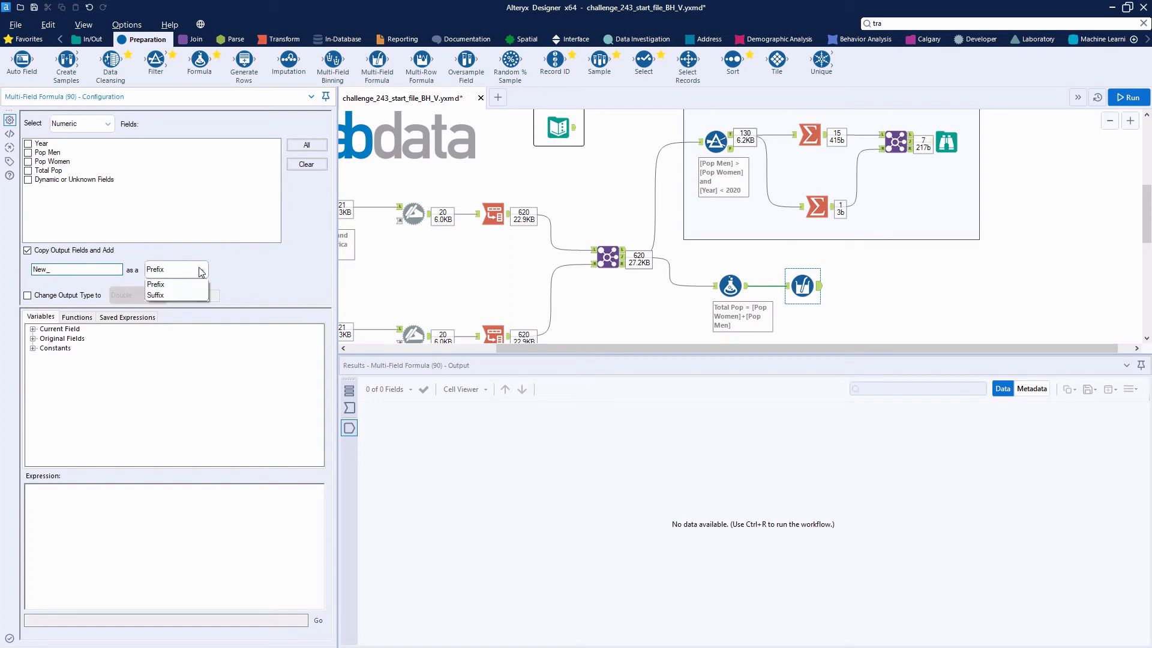
{"action": "left_click", "coordinate": [178, 297]}
{"action": "double_click", "coordinate": [42, 269]}
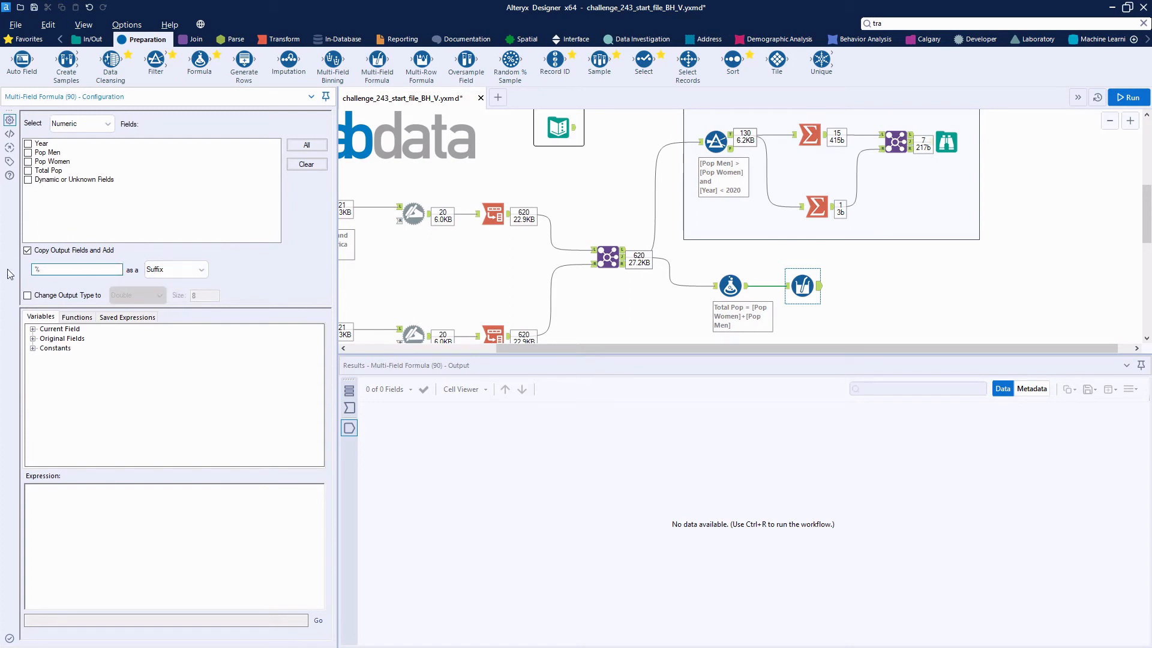
Step: Apply the expression [_CurrentField_]/[Total Pop] to the Pop Men and Pop Women fields and run the workflow
{"action": "left_click", "coordinate": [27, 154]}
{"action": "left_click", "coordinate": [28, 162]}
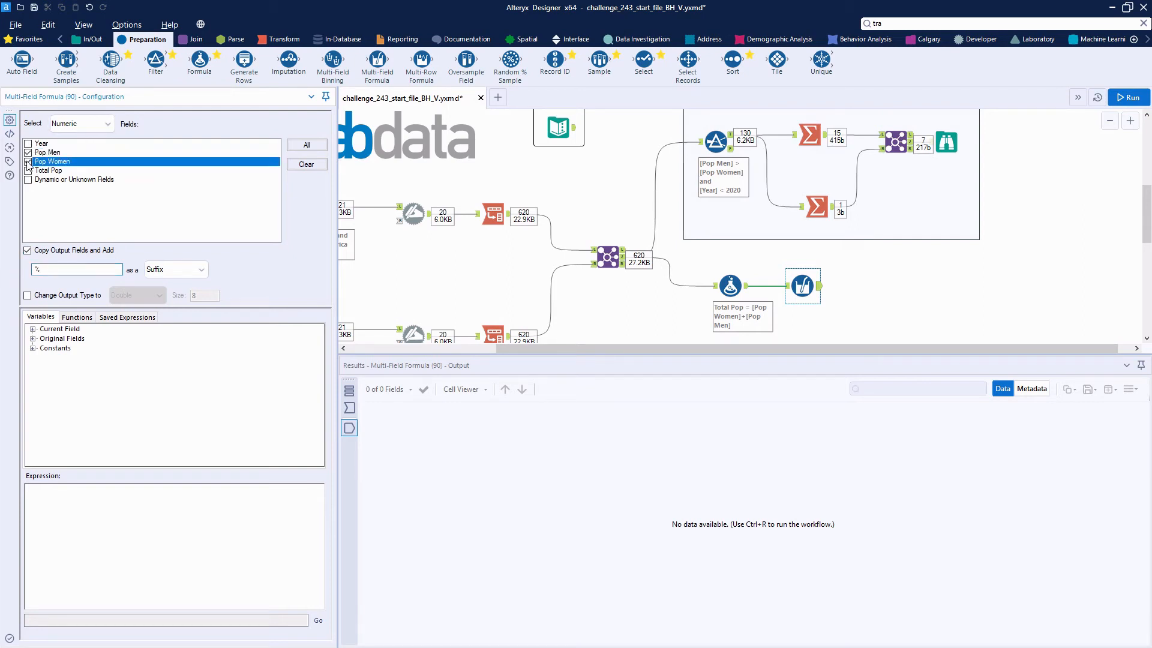
{"action": "left_click", "coordinate": [32, 330]}
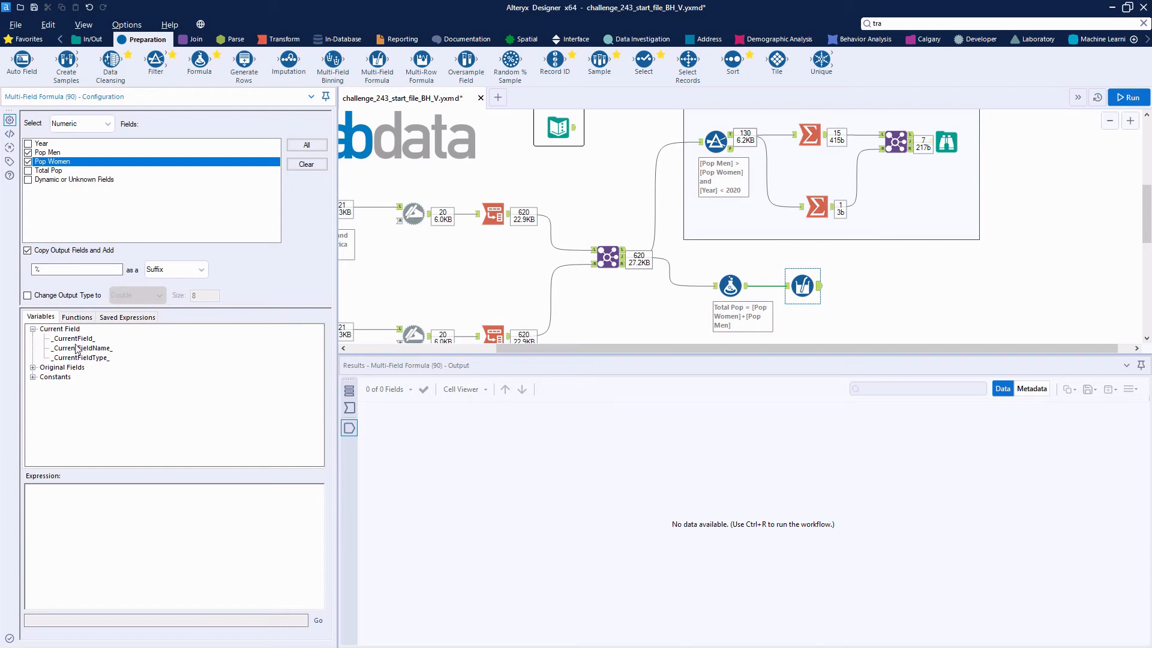
{"action": "double_click", "coordinate": [88, 339]}
{"action": "type", "text": "/"}
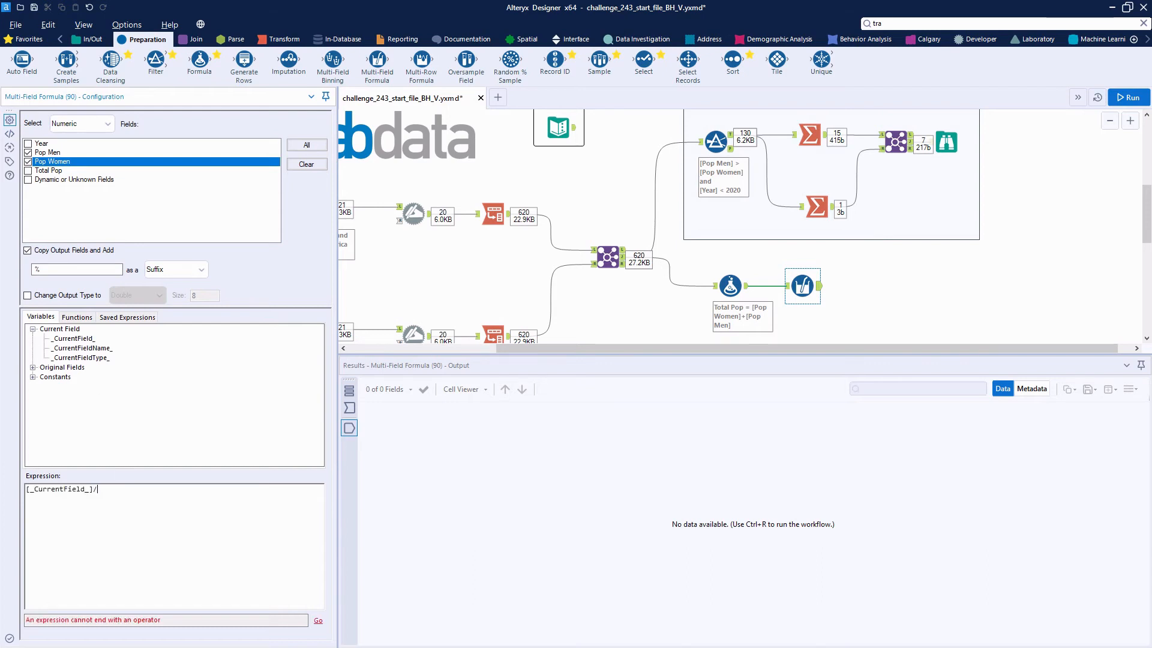
{"action": "left_click", "coordinate": [32, 368]}
{"action": "double_click", "coordinate": [66, 415]}
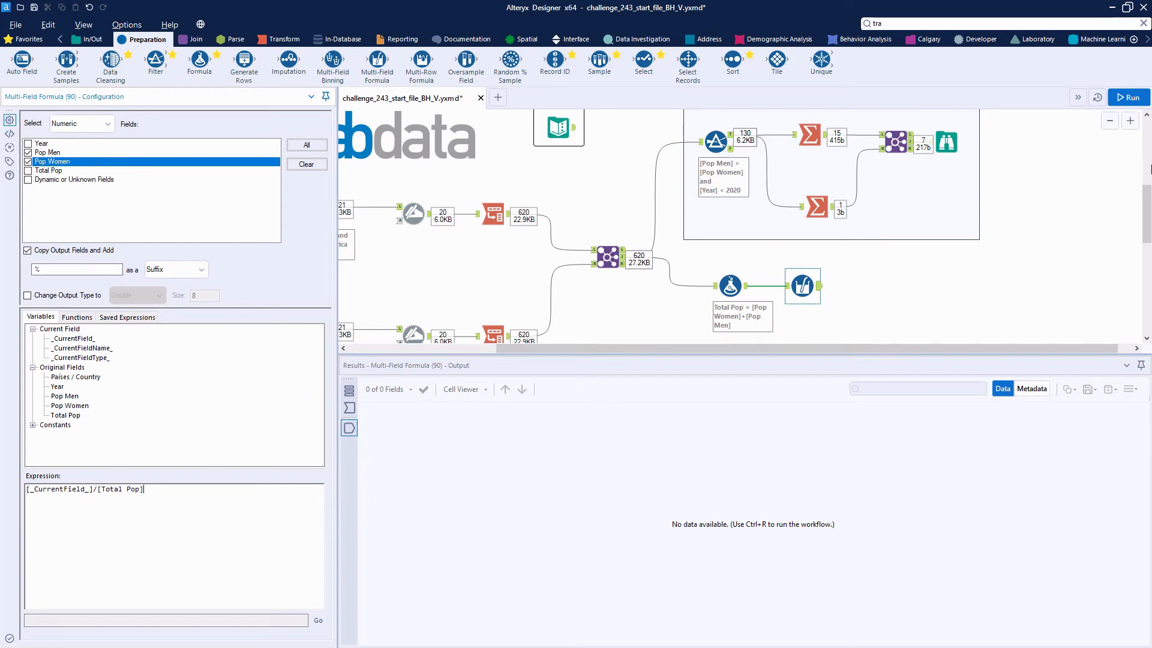
{"action": "left_click", "coordinate": [1127, 97]}
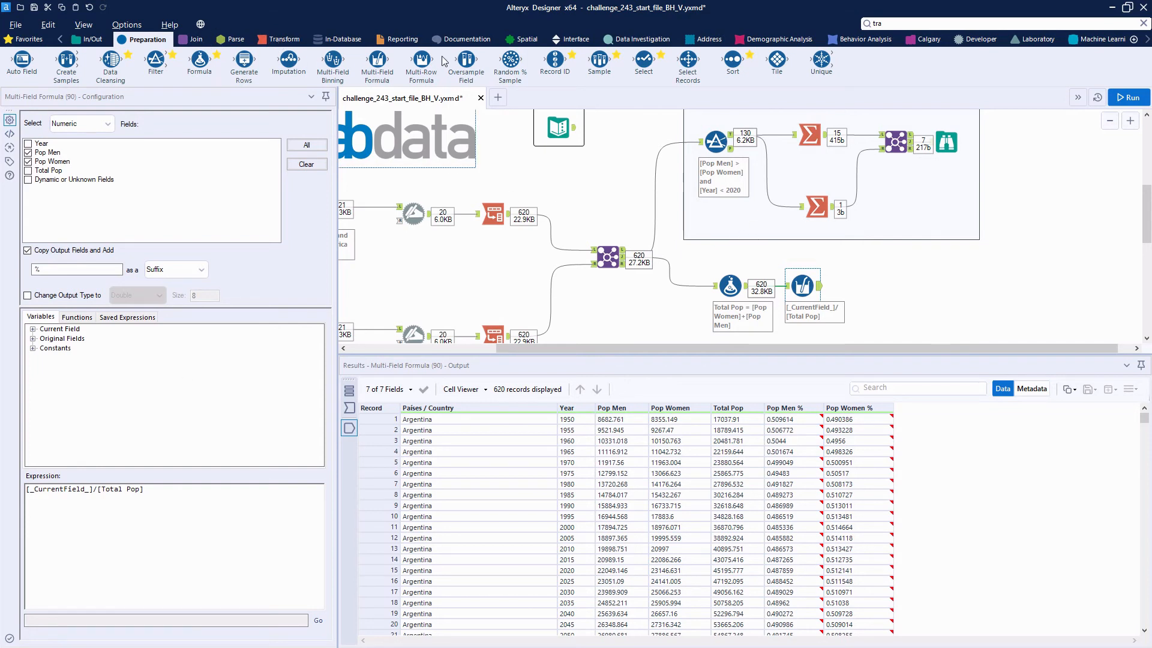
Step: Connect a Summarize after the Multi-Field Formula, add a Min action on Pop Men %, and run the workflow
{"action": "left_click", "coordinate": [278, 39]}
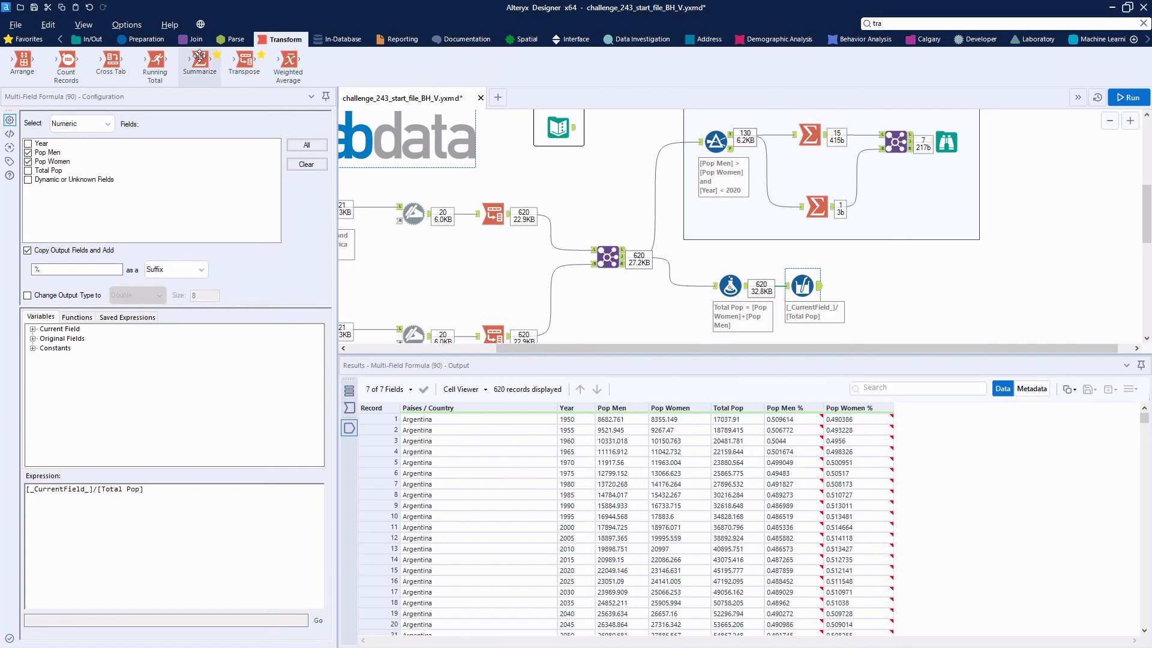
{"action": "left_click_drag", "start_coordinate": [200, 60], "coordinate": [879, 319]}
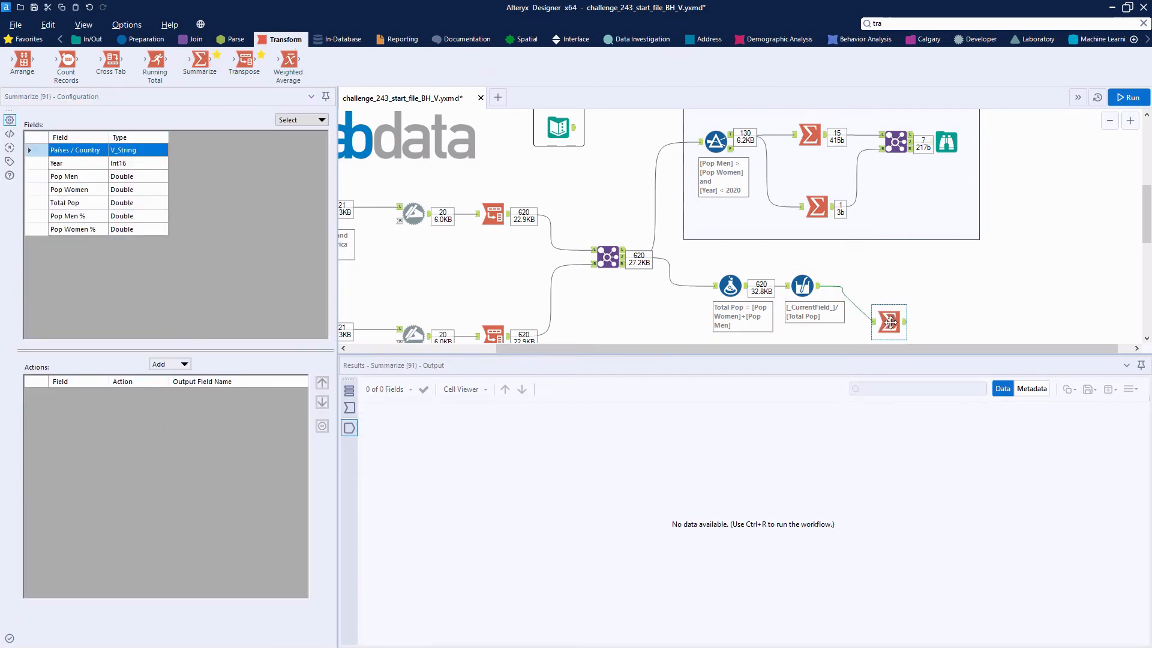
{"action": "left_click", "coordinate": [29, 216]}
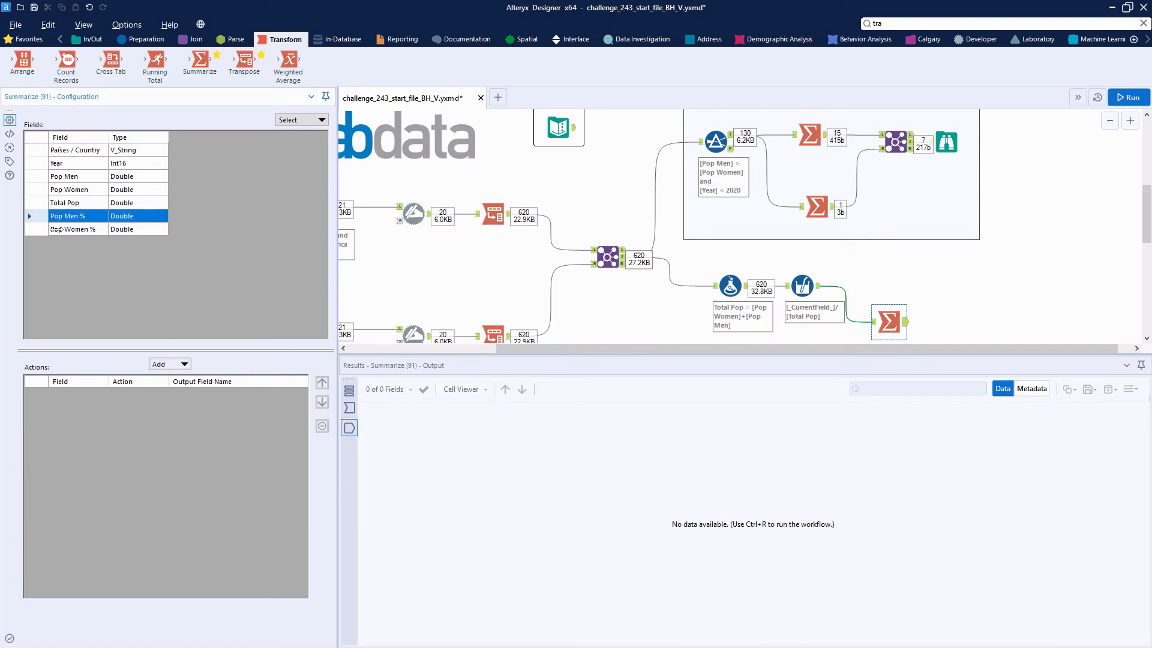
{"action": "left_click", "coordinate": [186, 367]}
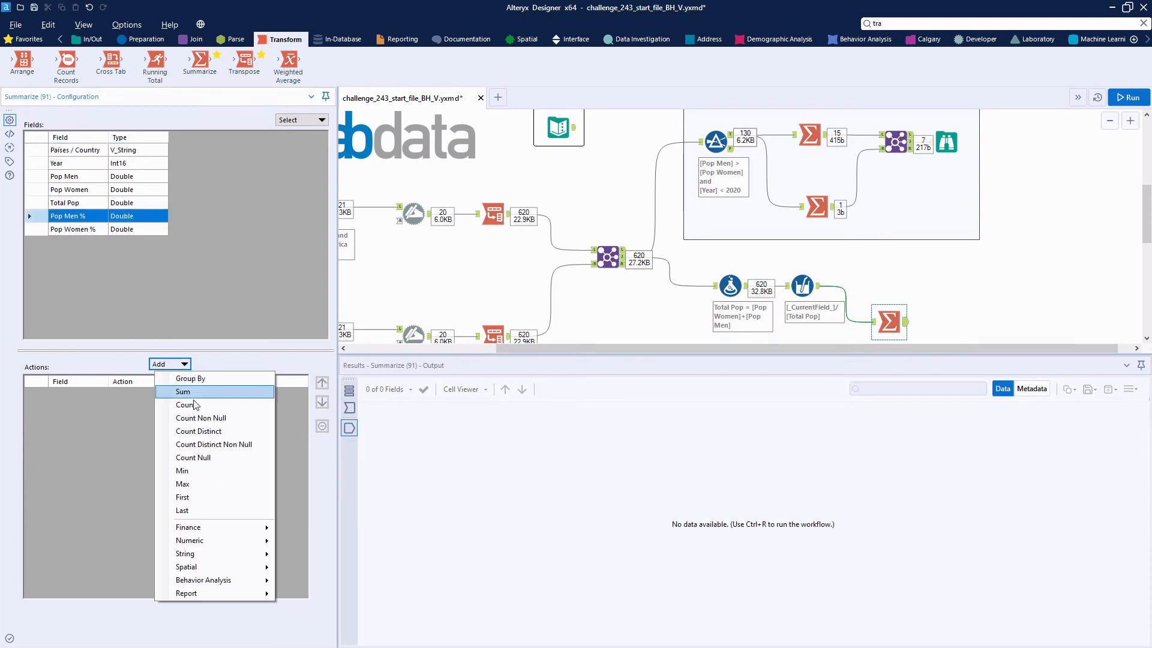
{"action": "left_click", "coordinate": [215, 471]}
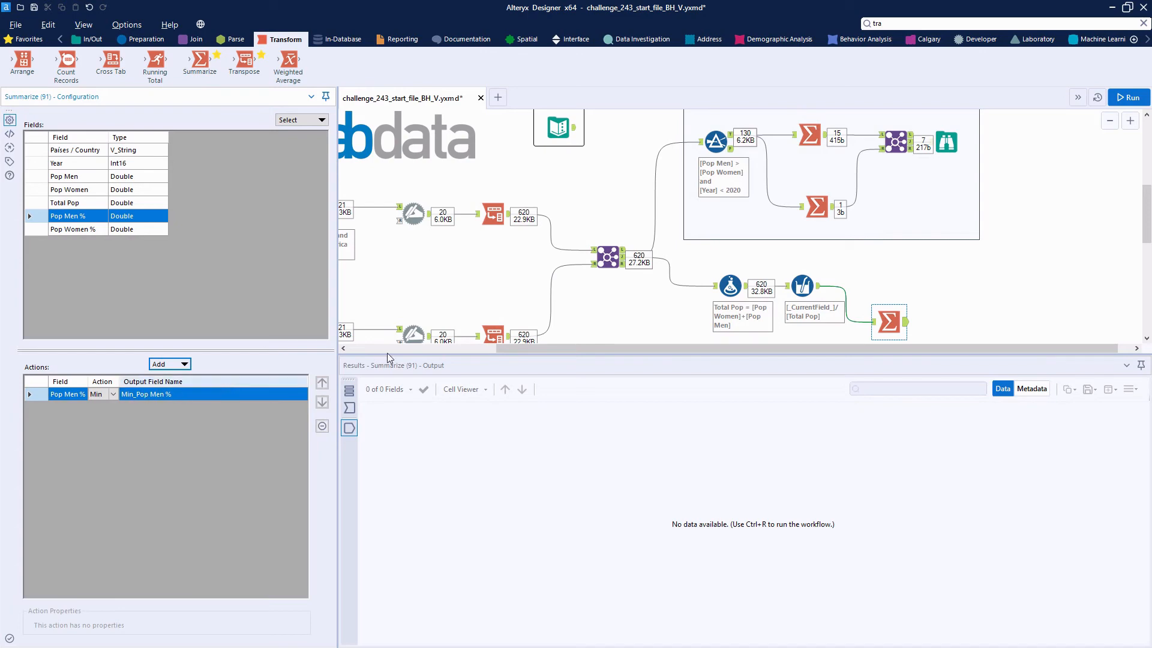
{"action": "left_click", "coordinate": [1126, 100]}
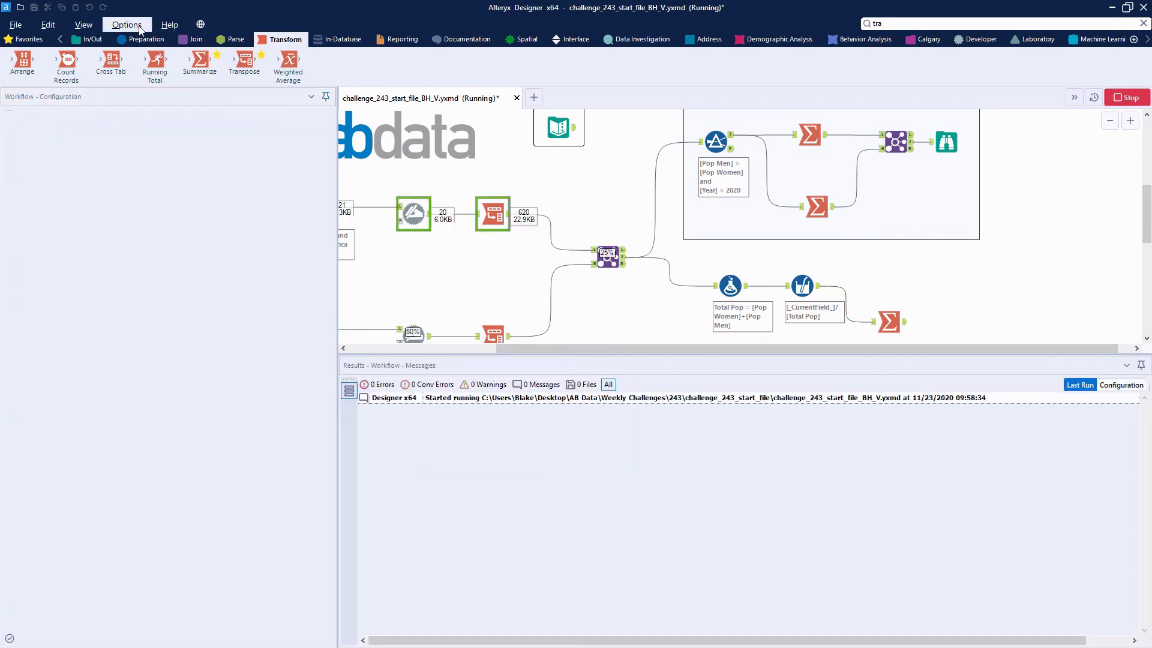
Step: Add a Join with the Multi-Field Formula output as its left input and the Summarize output as its right input
{"action": "left_click", "coordinate": [171, 40]}
{"action": "left_click_drag", "start_coordinate": [155, 60], "coordinate": [998, 278]}
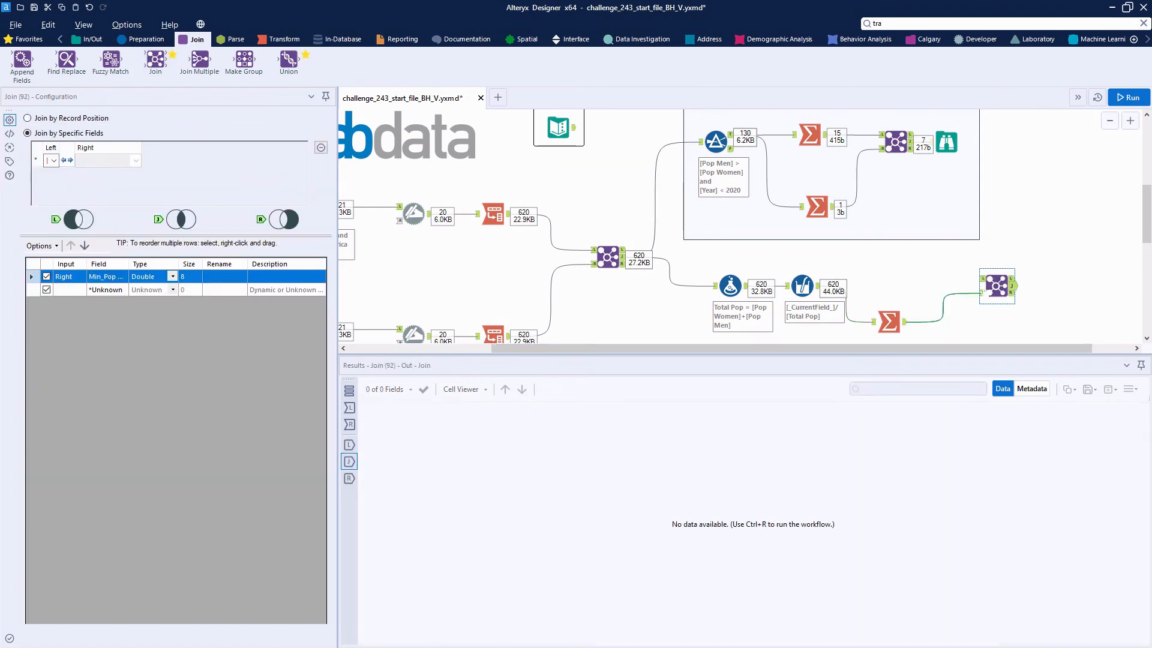
{"action": "left_click_drag", "start_coordinate": [849, 285], "coordinate": [983, 286]}
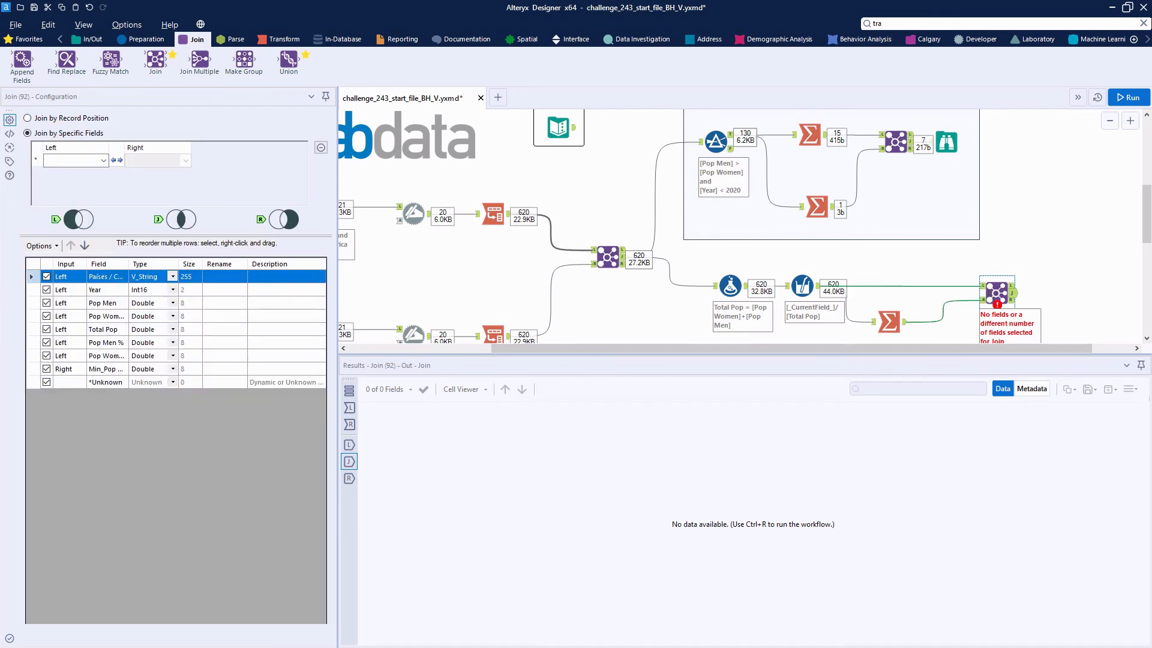
Step: Join Pop Men % to Min_Pop Men %, exclude Min_Pop Men % from the output, and run the workflow to check the matched result
{"action": "left_click", "coordinate": [103, 160]}
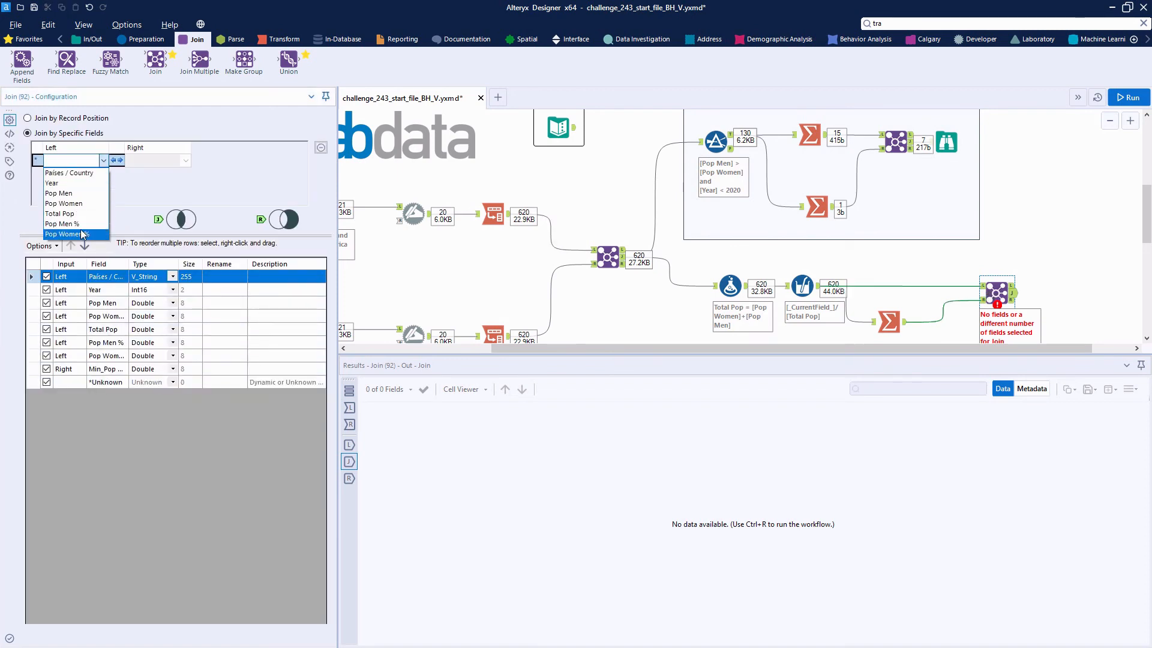
{"action": "left_click", "coordinate": [60, 223]}
{"action": "left_click", "coordinate": [171, 160]}
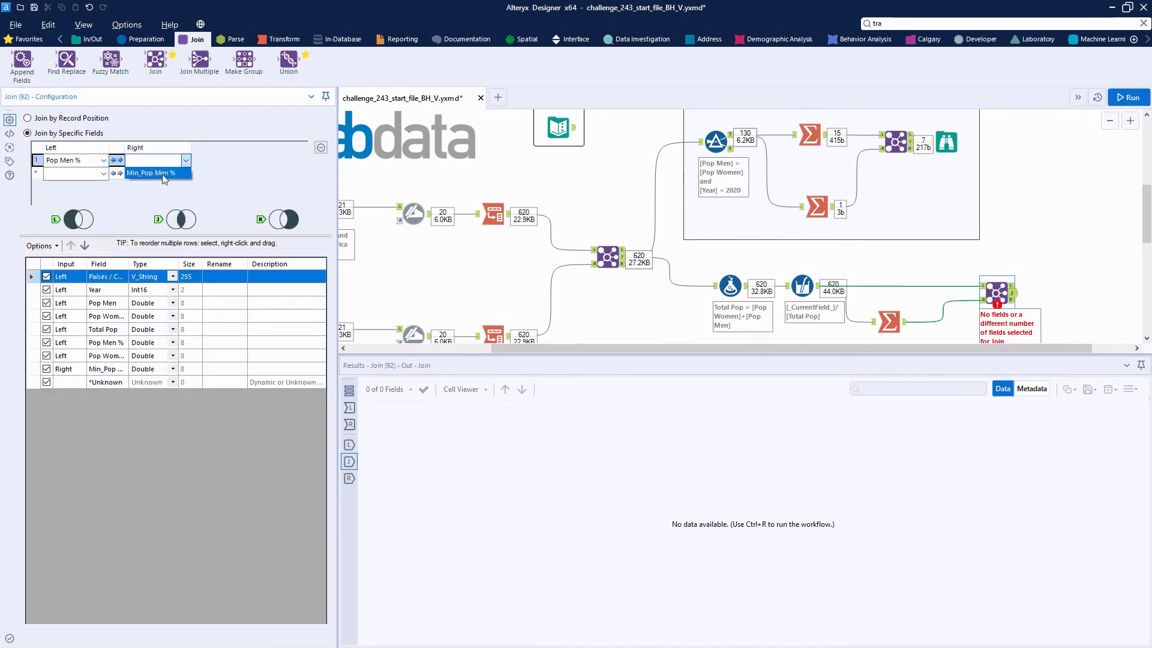
{"action": "left_click", "coordinate": [164, 174]}
{"action": "left_click", "coordinate": [47, 369]}
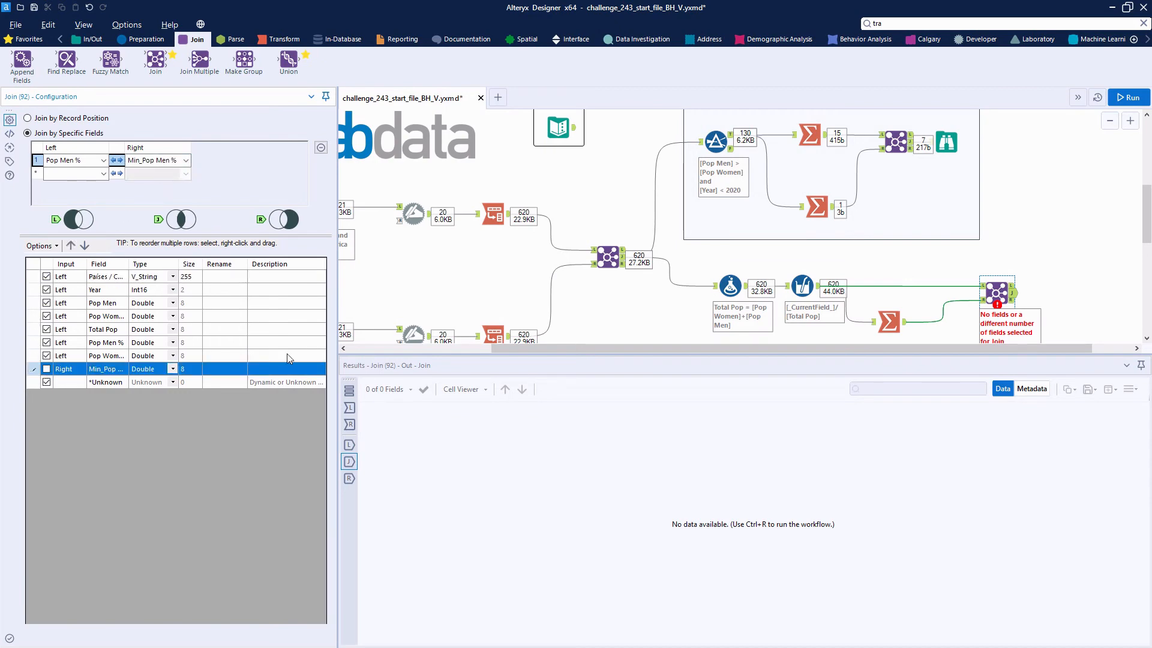
{"action": "left_click", "coordinate": [1125, 97]}
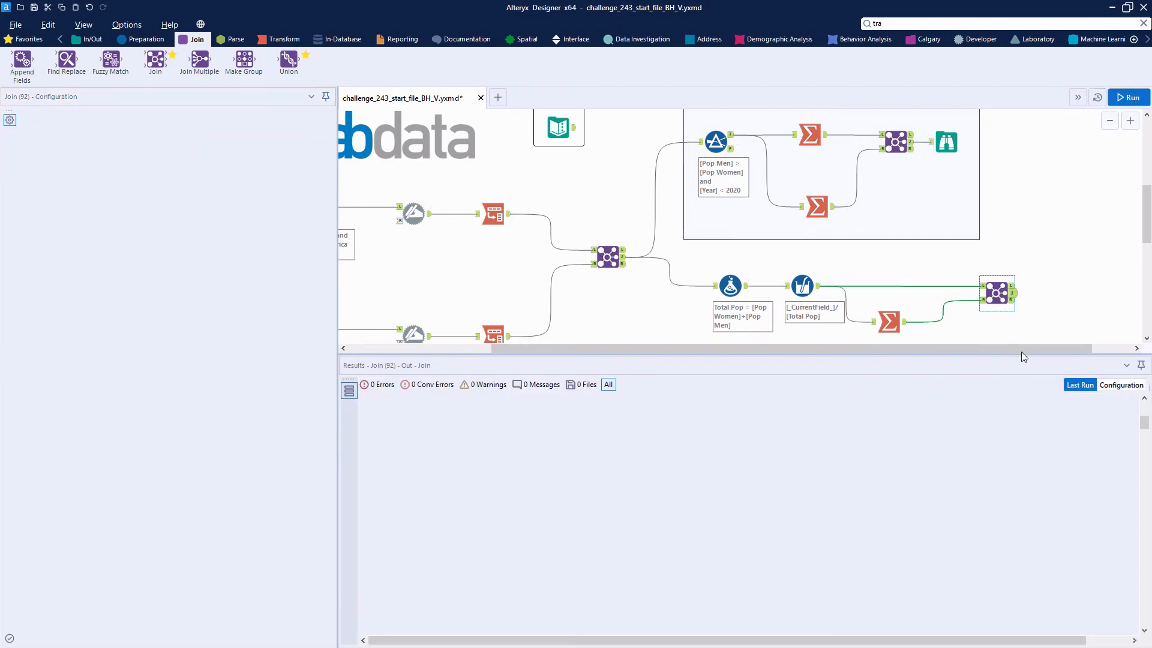
{"action": "left_click_drag", "start_coordinate": [1084, 349], "coordinate": [1124, 349]}
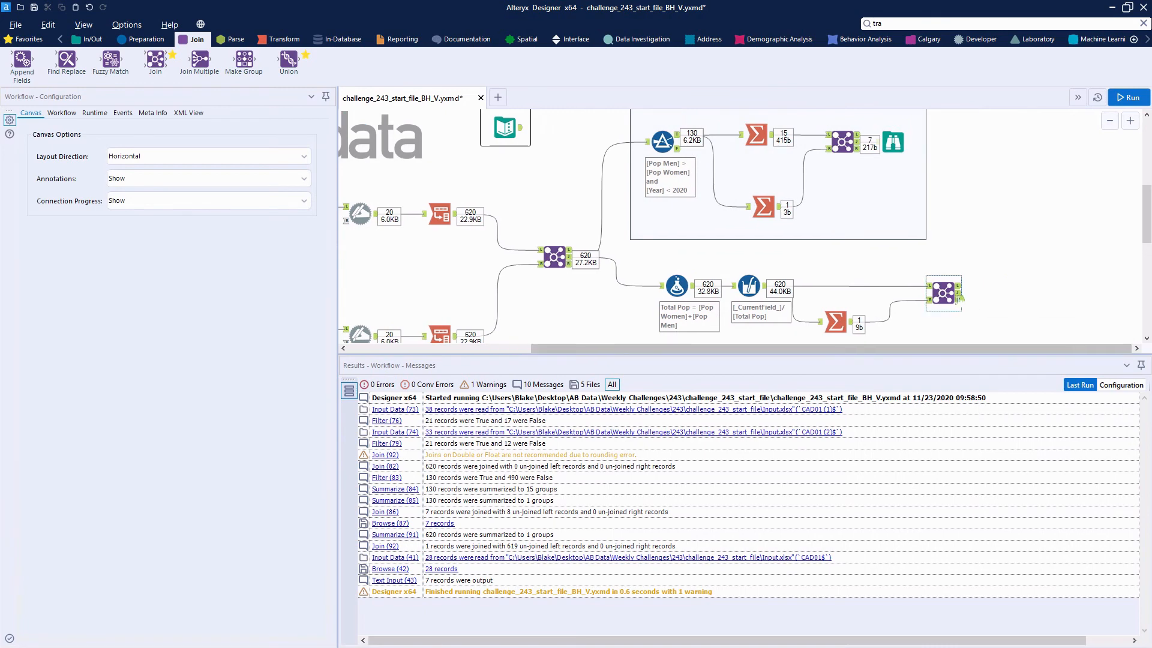
{"action": "left_click", "coordinate": [959, 292]}
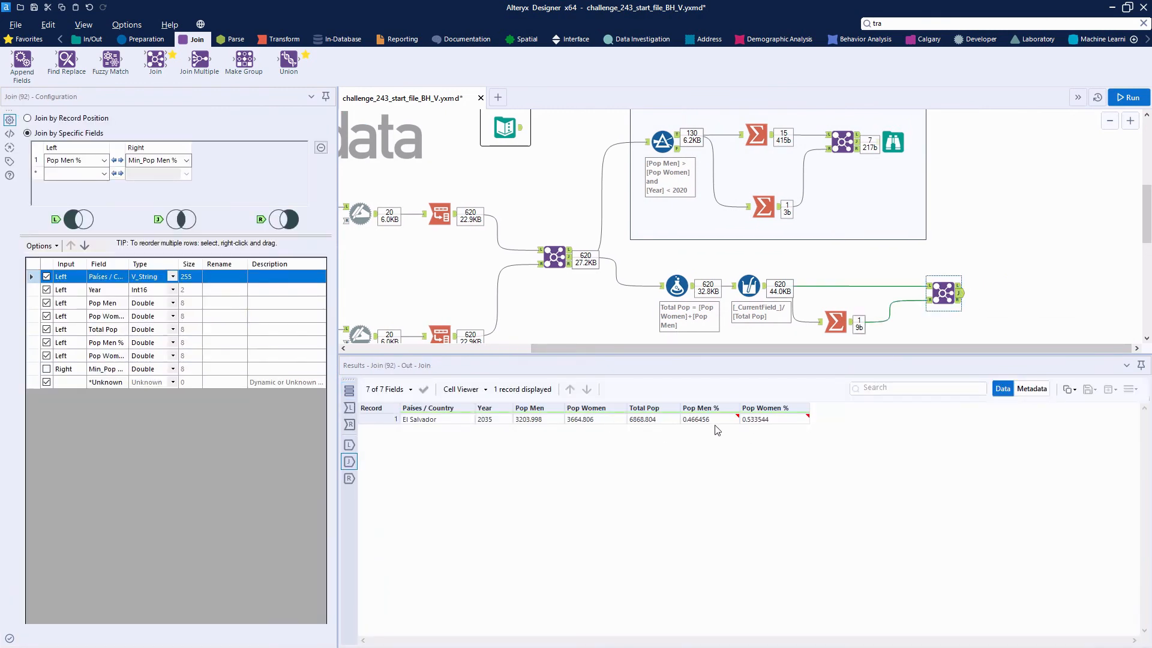
{"action": "mouse_move", "coordinate": [709, 418]}
Step: Group the Formula, Multi-Field Formula, Summarize and new Join in a container captioned Question 2, placed slightly lower below Question 1
{"action": "left_click_drag", "start_coordinate": [657, 260], "coordinate": [967, 333]}
{"action": "right_click", "coordinate": [948, 293]}
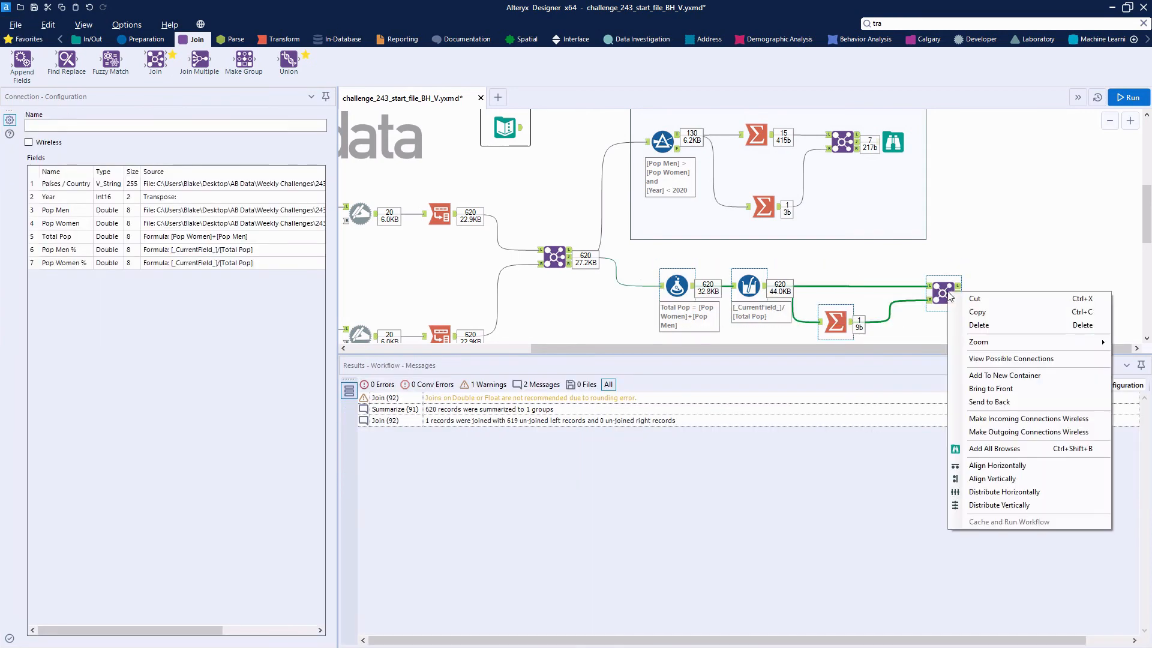
{"action": "left_click", "coordinate": [1004, 375]}
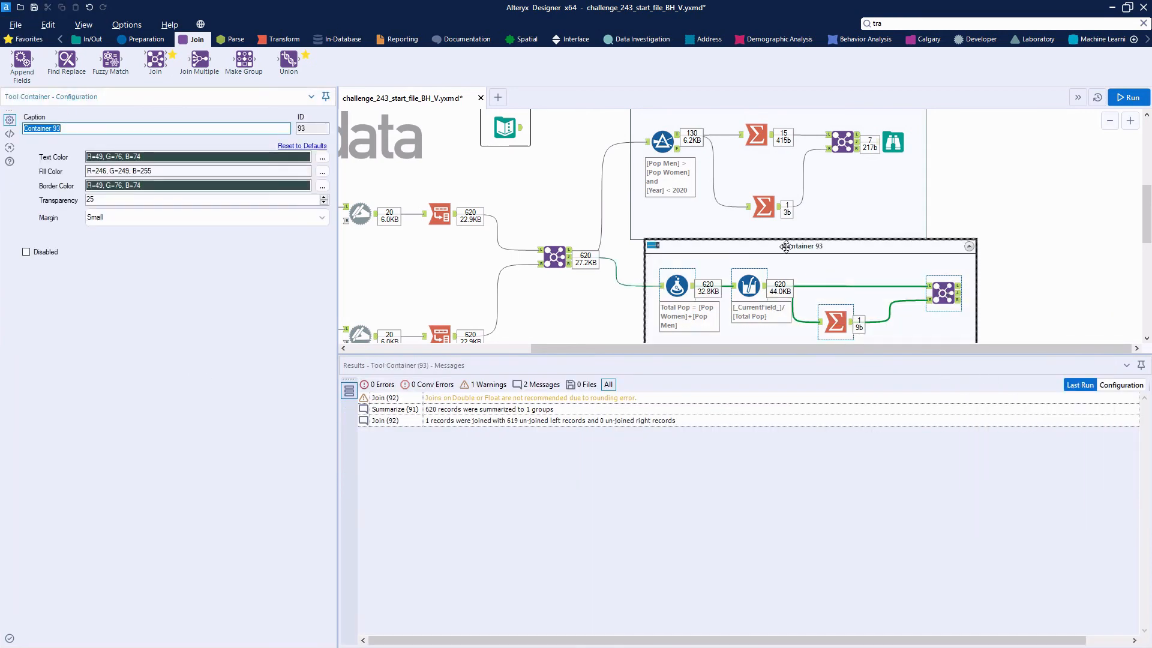
{"action": "left_click_drag", "start_coordinate": [786, 246], "coordinate": [779, 261]}
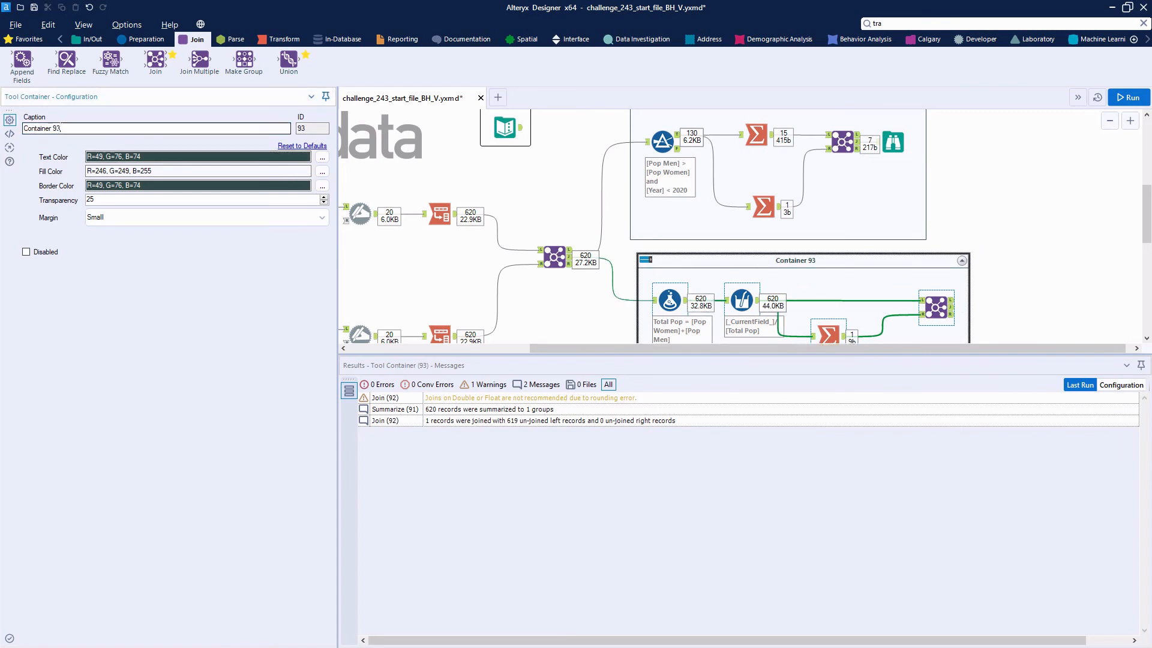
{"action": "triple_click", "coordinate": [60, 128]}
{"action": "type", "text": "Question 2"}
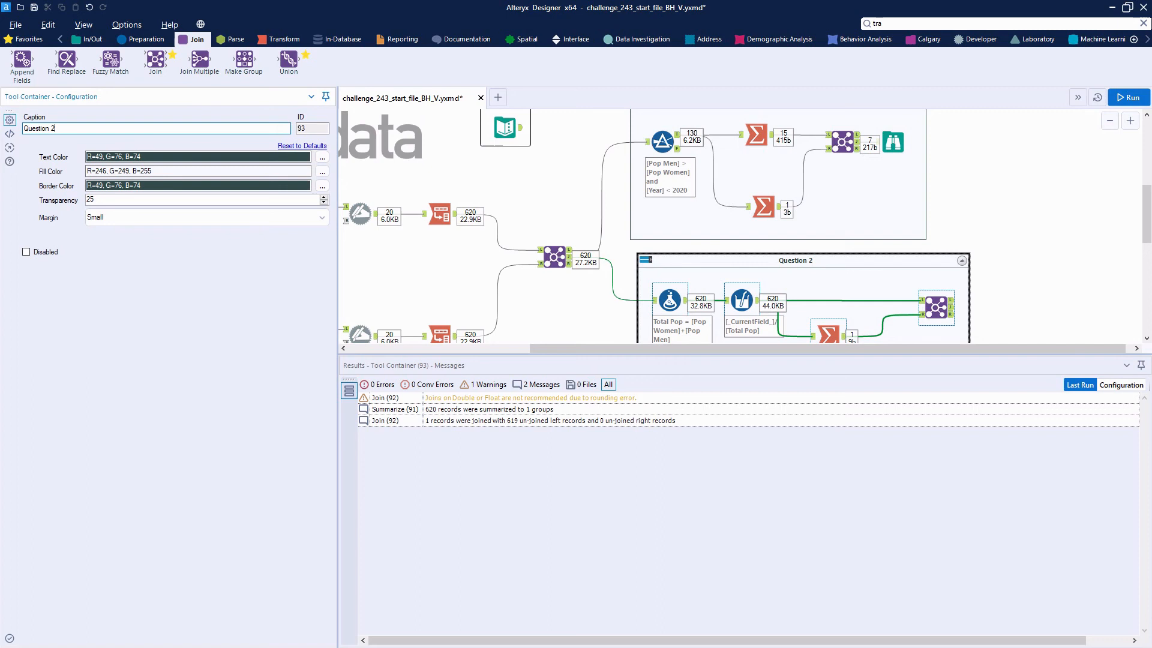
Step: Place a Filter below the Question 2 container and connect it to the population Join's matched output
{"action": "scroll", "coordinate": [547, 257], "scroll_direction": "down", "scroll_amount": 4}
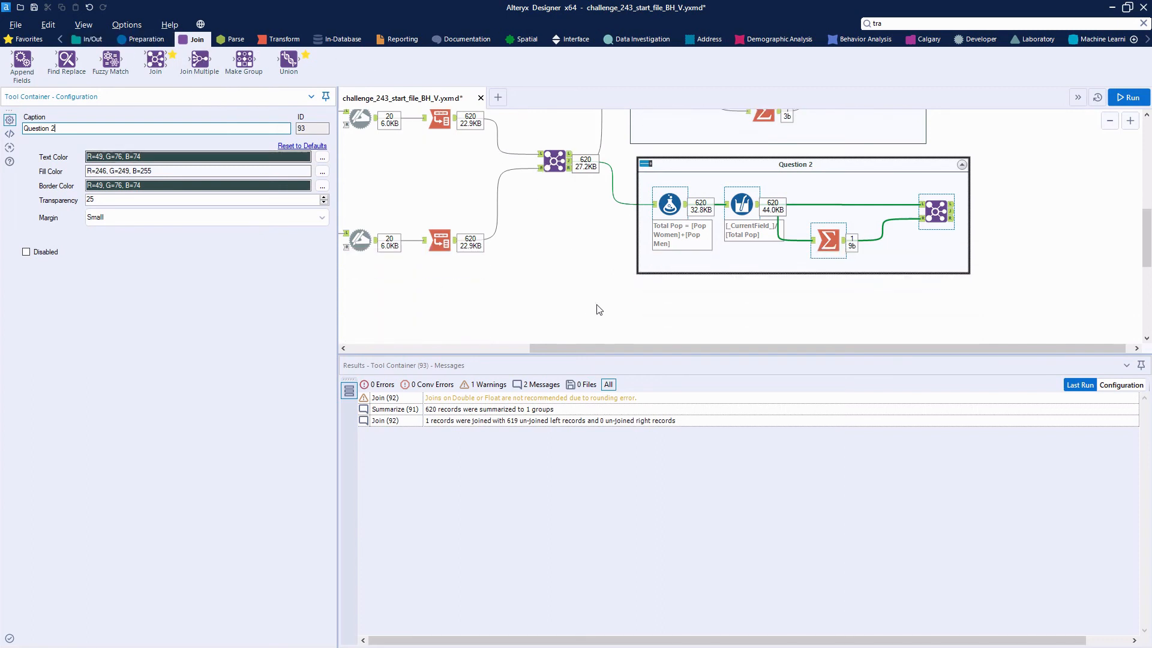
{"action": "left_click", "coordinate": [41, 35]}
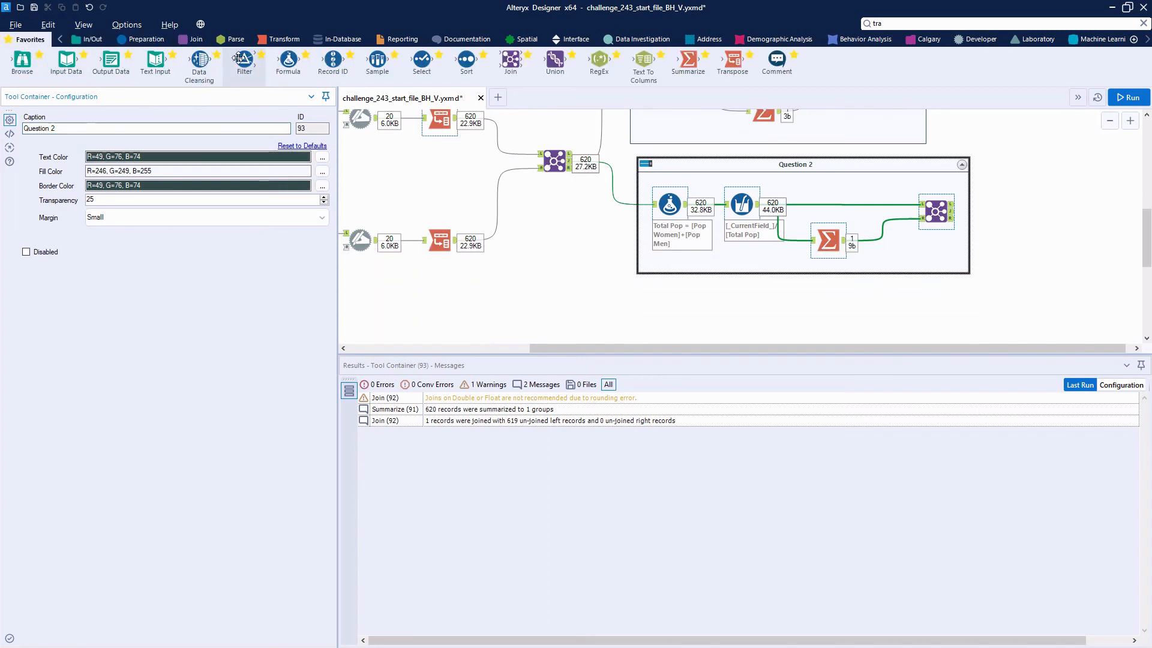
{"action": "left_click_drag", "start_coordinate": [242, 53], "coordinate": [697, 316]}
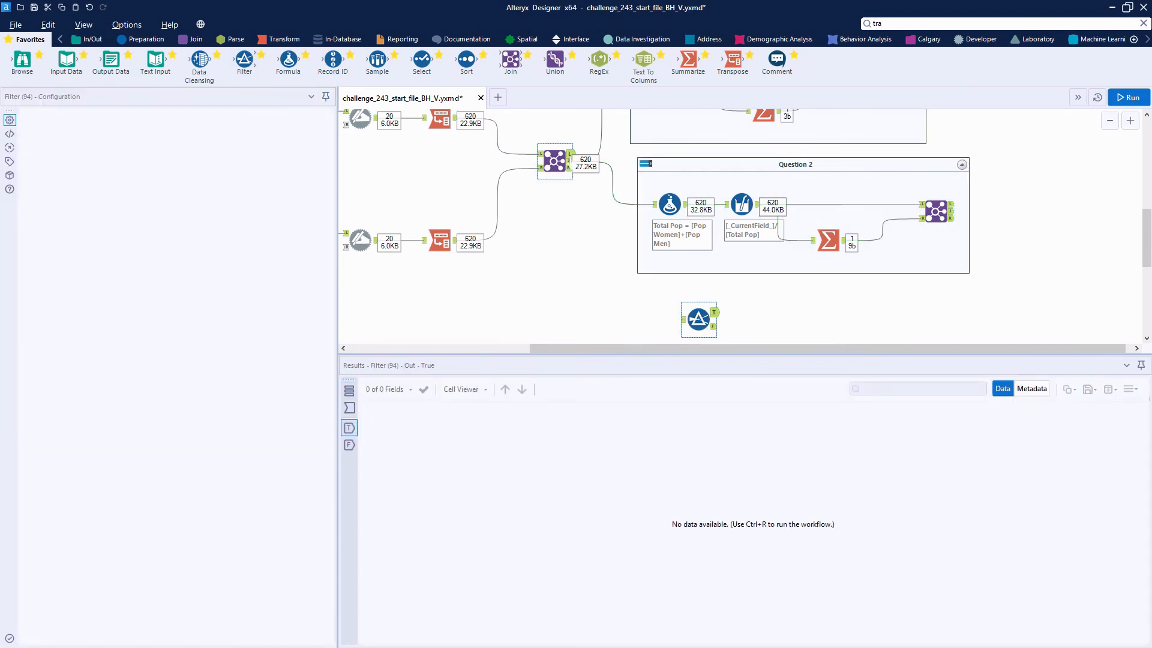
{"action": "left_click_drag", "start_coordinate": [572, 161], "coordinate": [702, 327]}
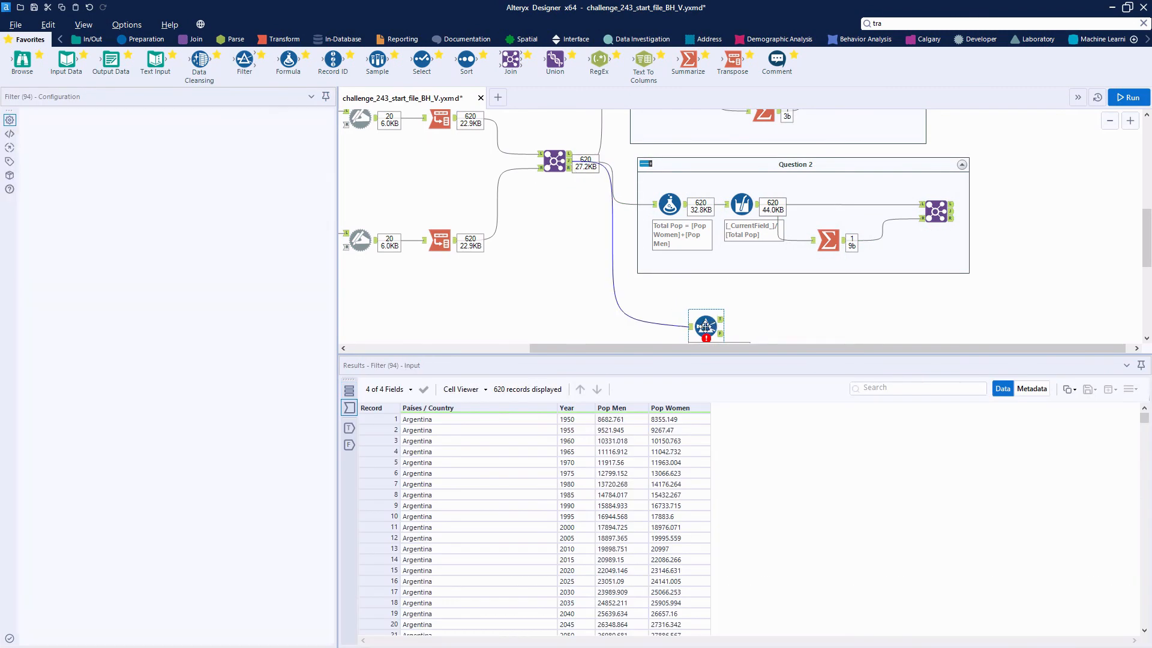
Step: Review the challenge questions, then give the new Filter below Question 2 the custom condition [Pop Men] > [Pop Women]
{"action": "scroll", "coordinate": [534, 257], "scroll_direction": "up", "scroll_amount": 5}
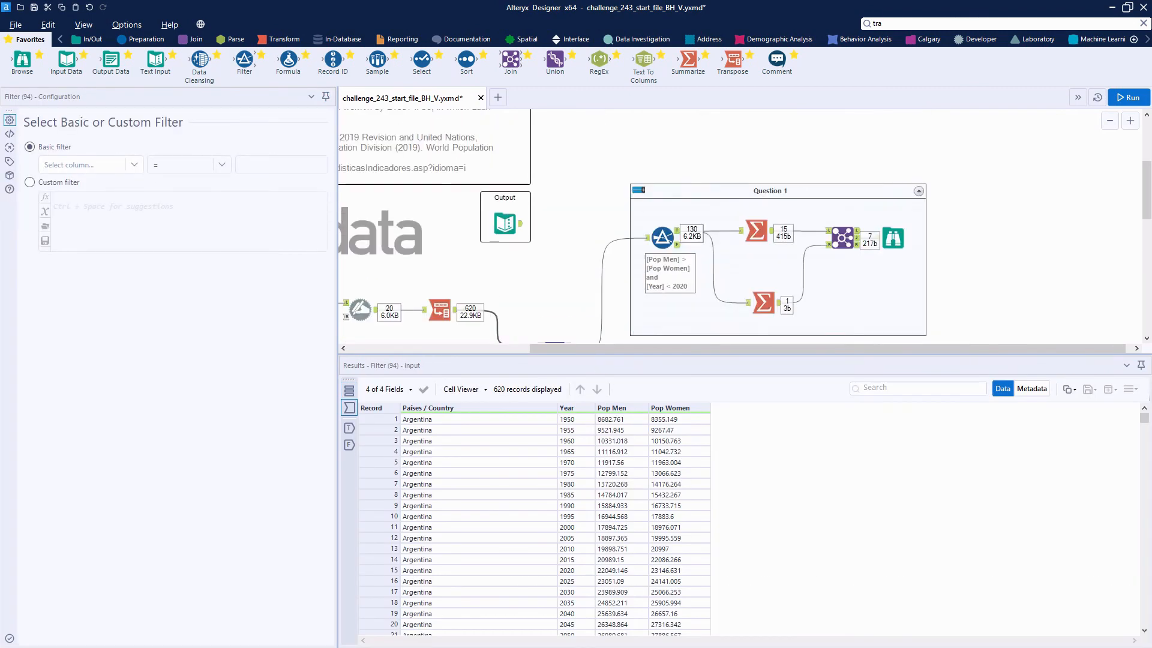
{"action": "left_click_drag", "start_coordinate": [560, 348], "coordinate": [367, 380]}
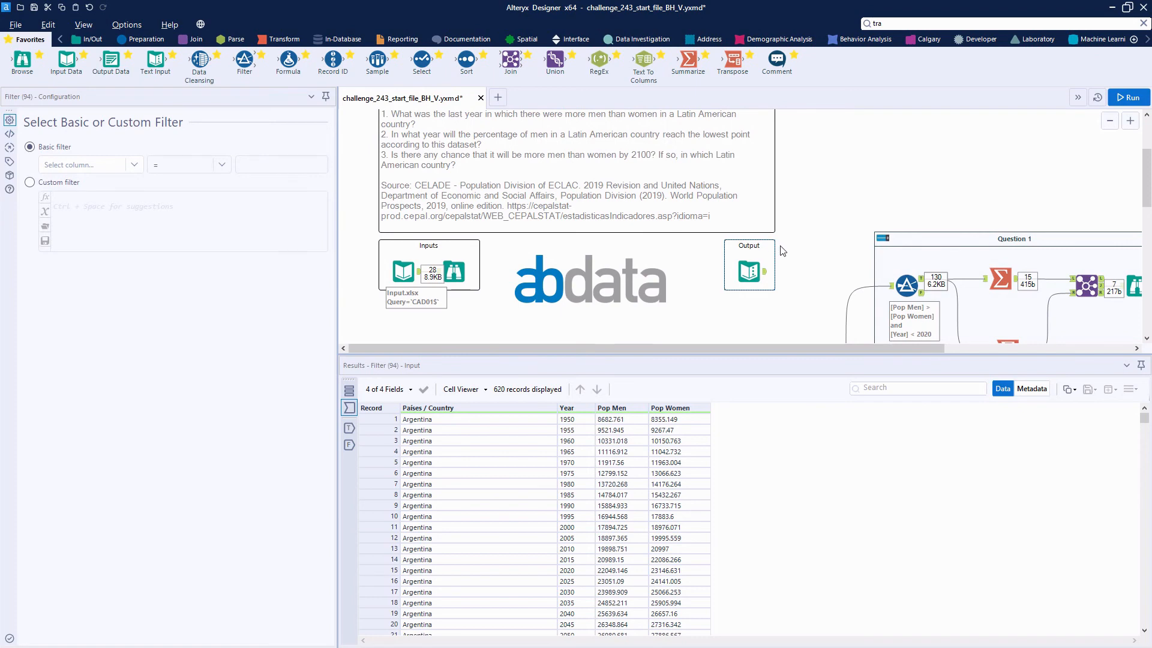
{"action": "scroll", "coordinate": [783, 251], "scroll_direction": "down", "scroll_amount": 8}
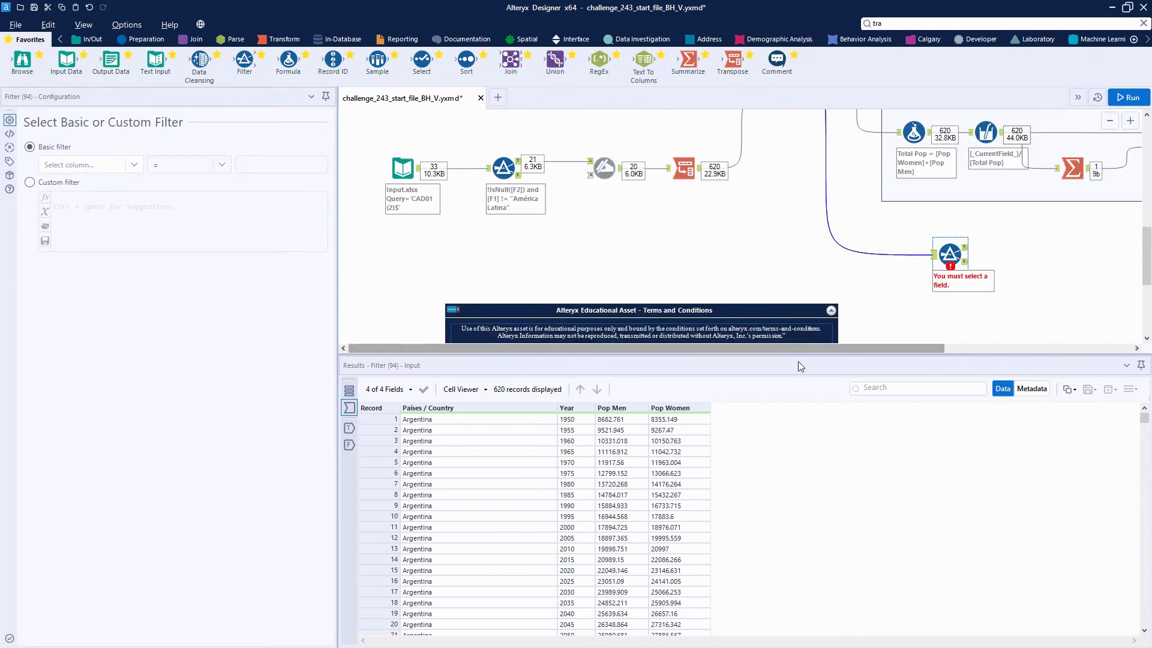
{"action": "left_click_drag", "start_coordinate": [821, 349], "coordinate": [955, 384]}
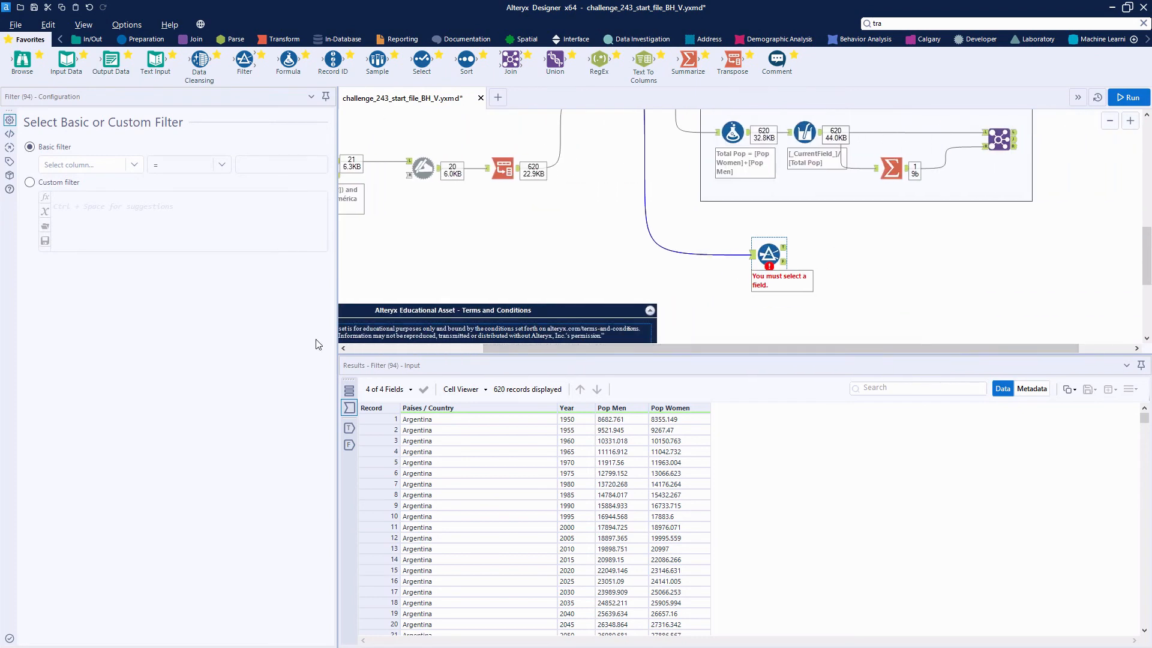
{"action": "left_click", "coordinate": [45, 182]}
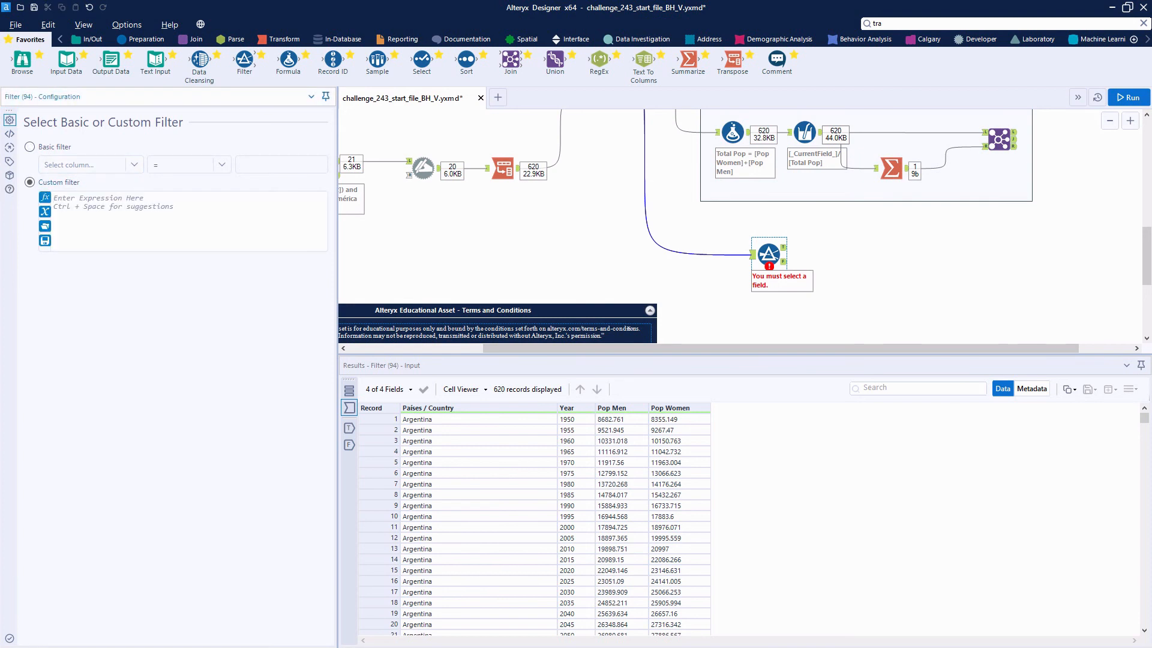
{"action": "type", "text": "[Pop"}
{"action": "key", "text": "Return"}
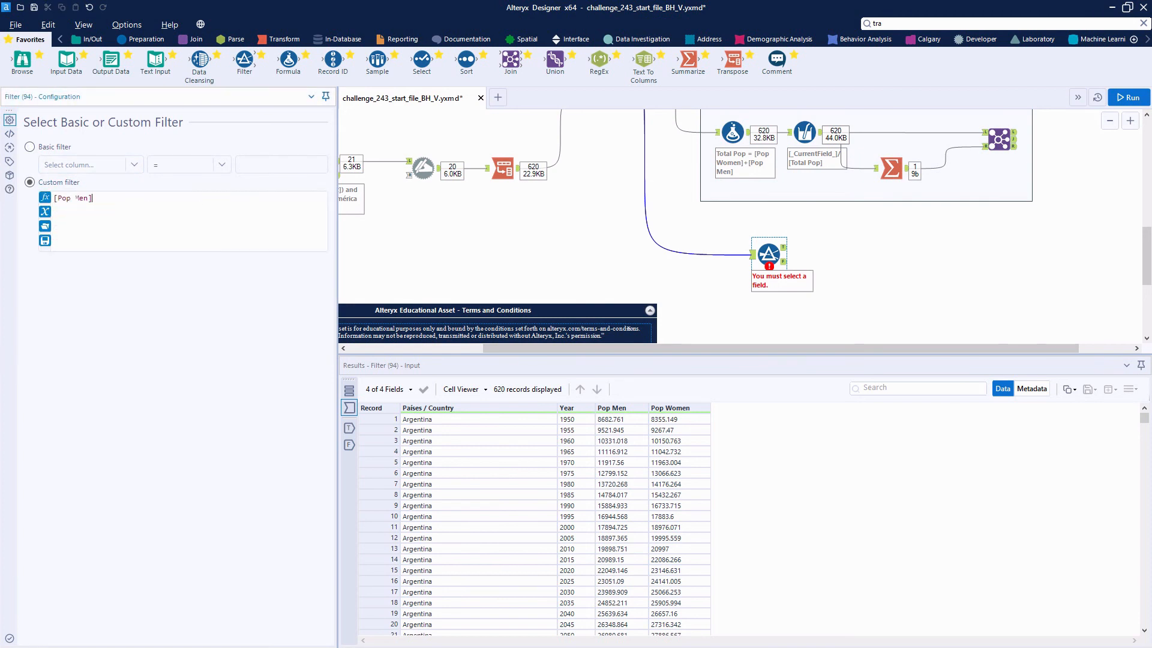
{"action": "type", "text": "> [Pop W"}
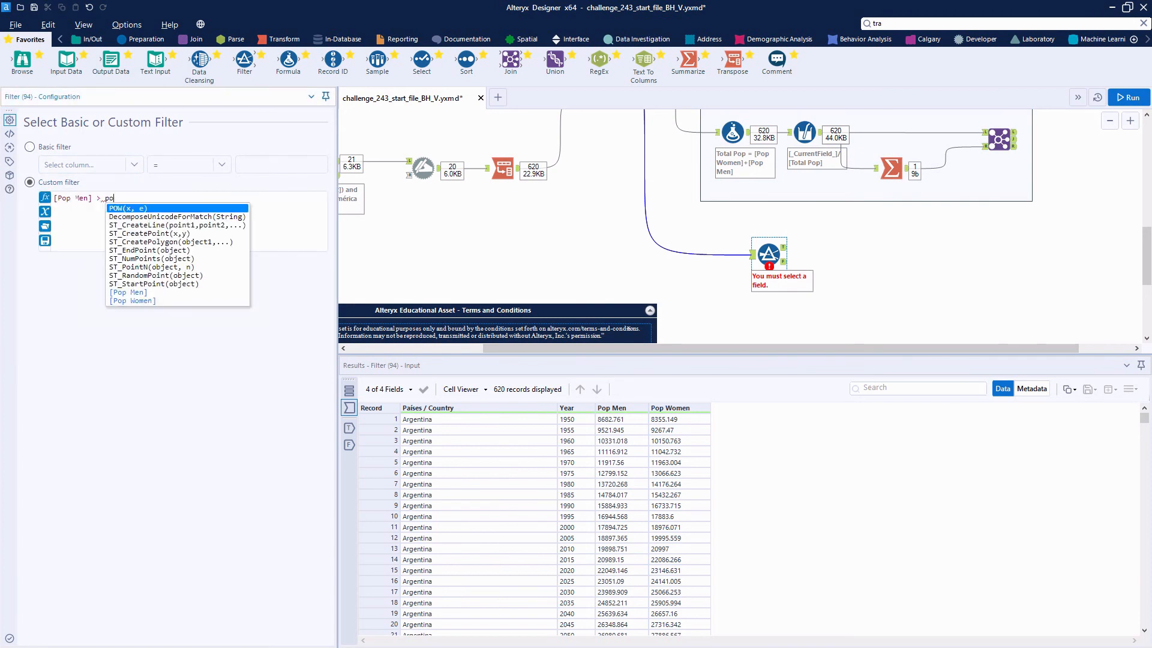
{"action": "key", "text": "Return"}
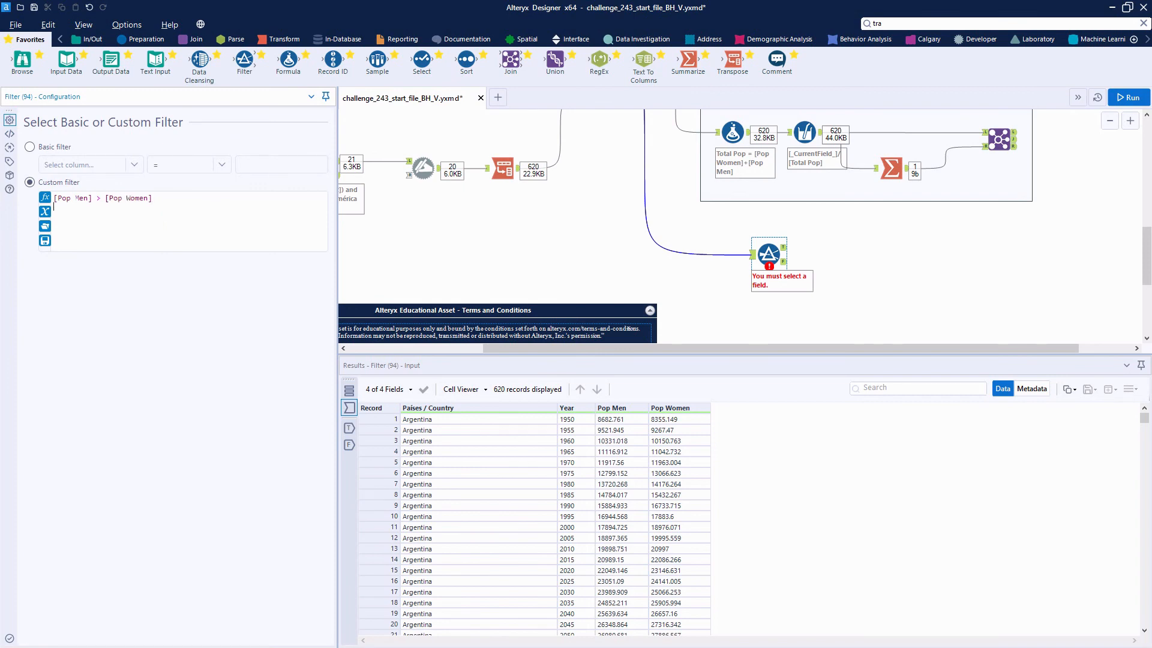
Step: Extend the Filter's custom expression with AND [Year] > 2020, run the workflow and review the records in the true output
{"action": "type", "text": "and"}
{"action": "key", "text": "Return"}
{"action": "type", "text": "y"}
{"action": "key", "text": "Return"}
{"action": "type", "text": "year"}
{"action": "key", "text": "Up"}
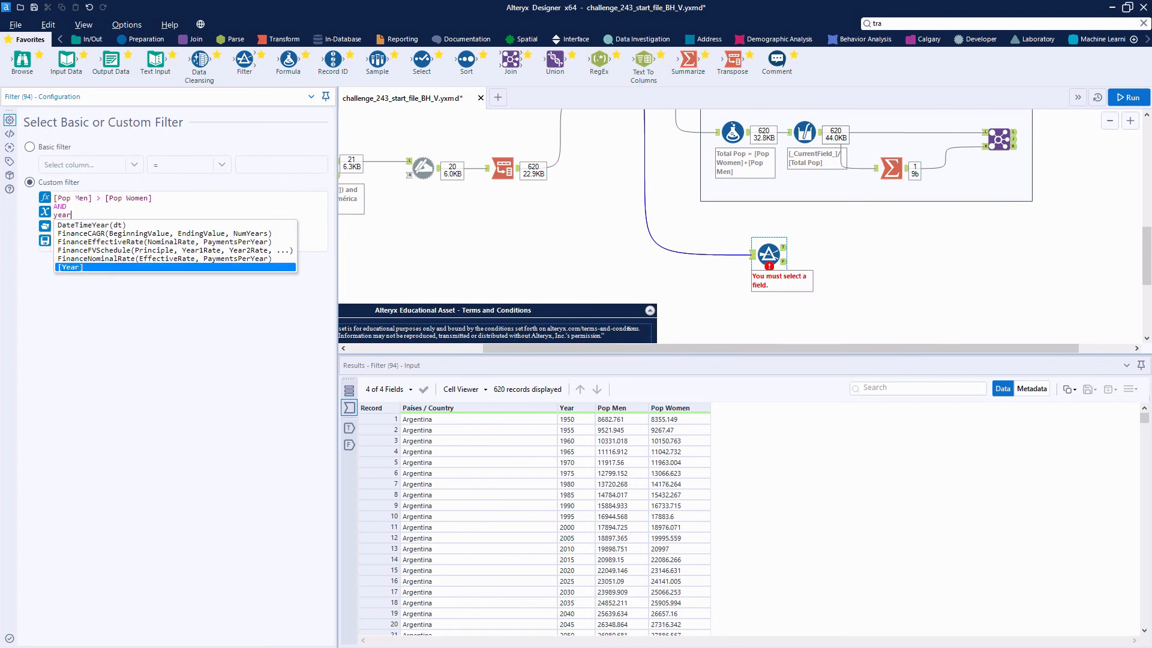
{"action": "key", "text": "Return"}
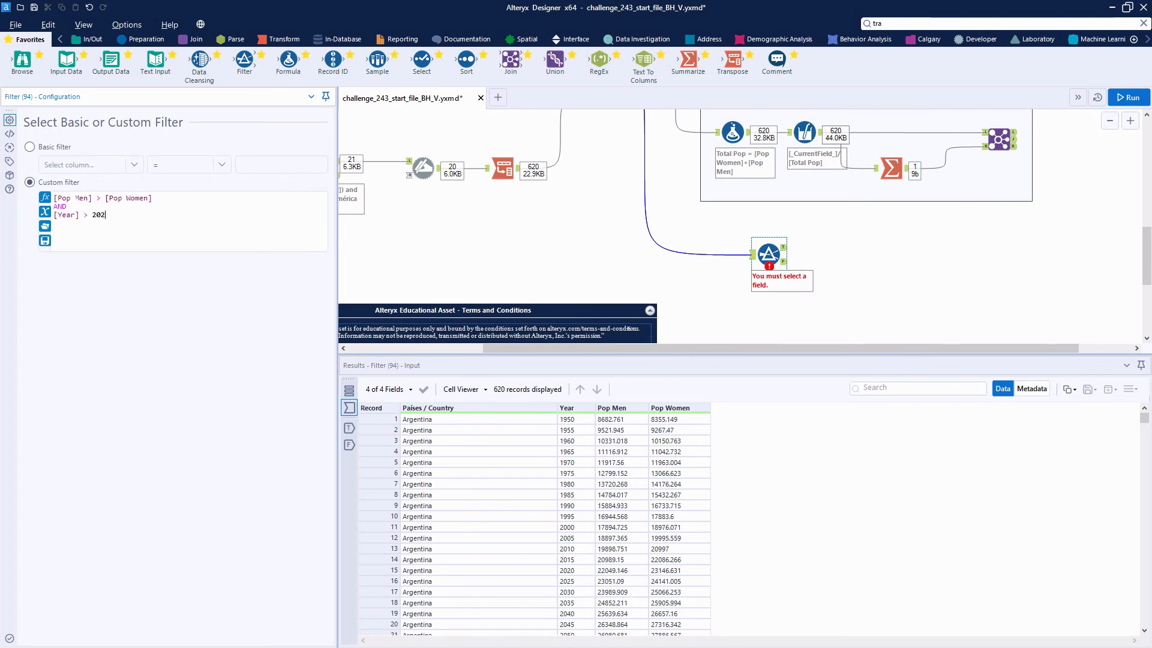
{"action": "left_click", "coordinate": [1128, 97]}
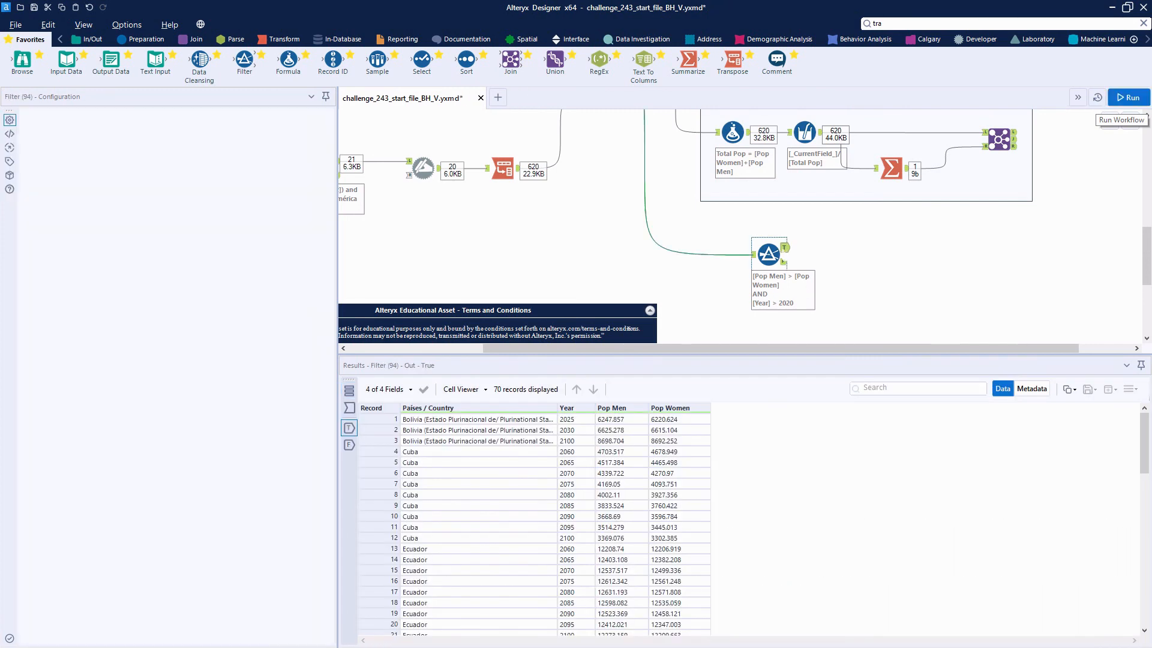
{"action": "scroll", "coordinate": [546, 547], "scroll_direction": "down", "scroll_amount": 15}
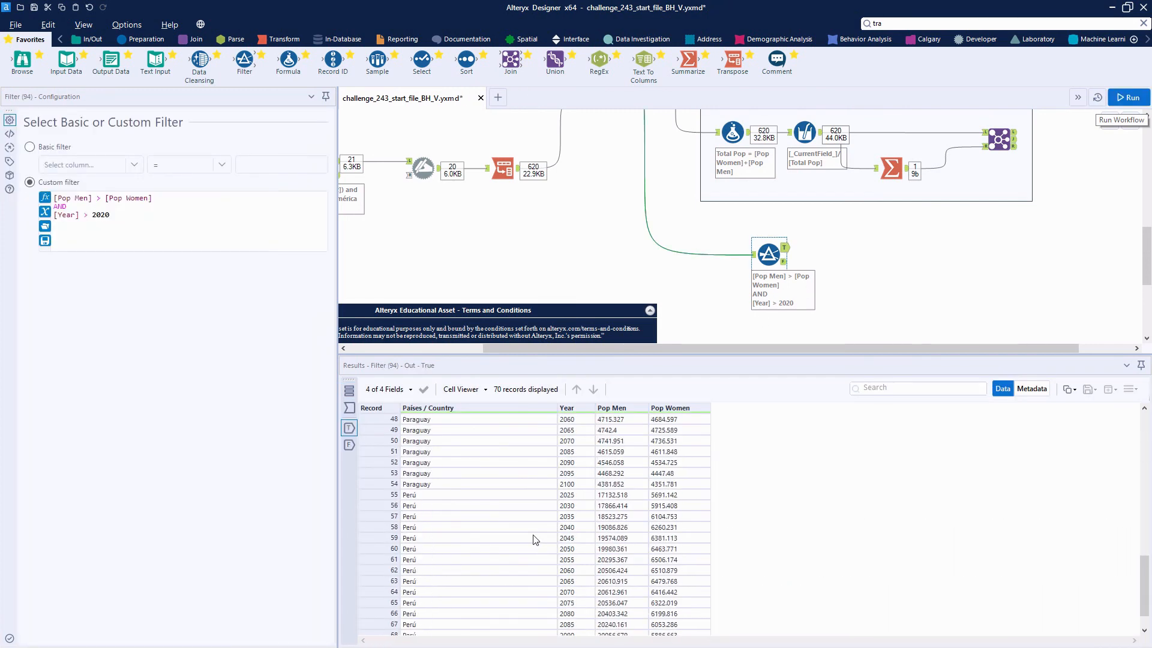
{"action": "scroll", "coordinate": [536, 540], "scroll_direction": "up", "scroll_amount": 15}
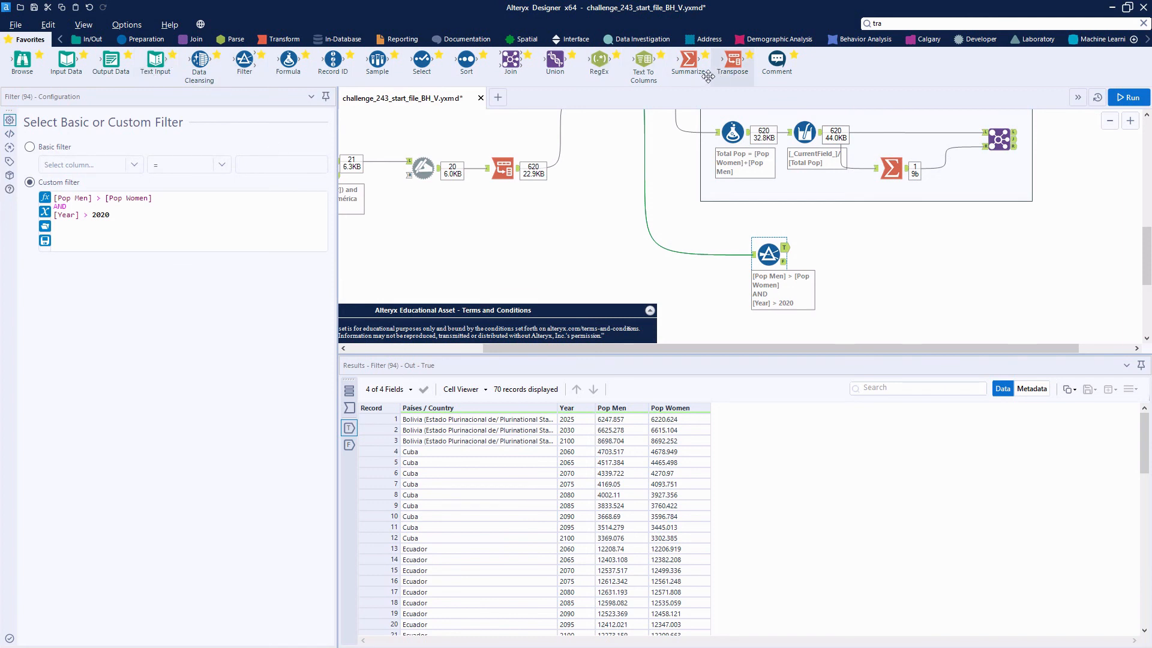
Step: Connect a Summarize to the Filter's true output, group by Países / Country, and run the workflow to check the country list
{"action": "left_click_drag", "start_coordinate": [688, 60], "coordinate": [868, 247]}
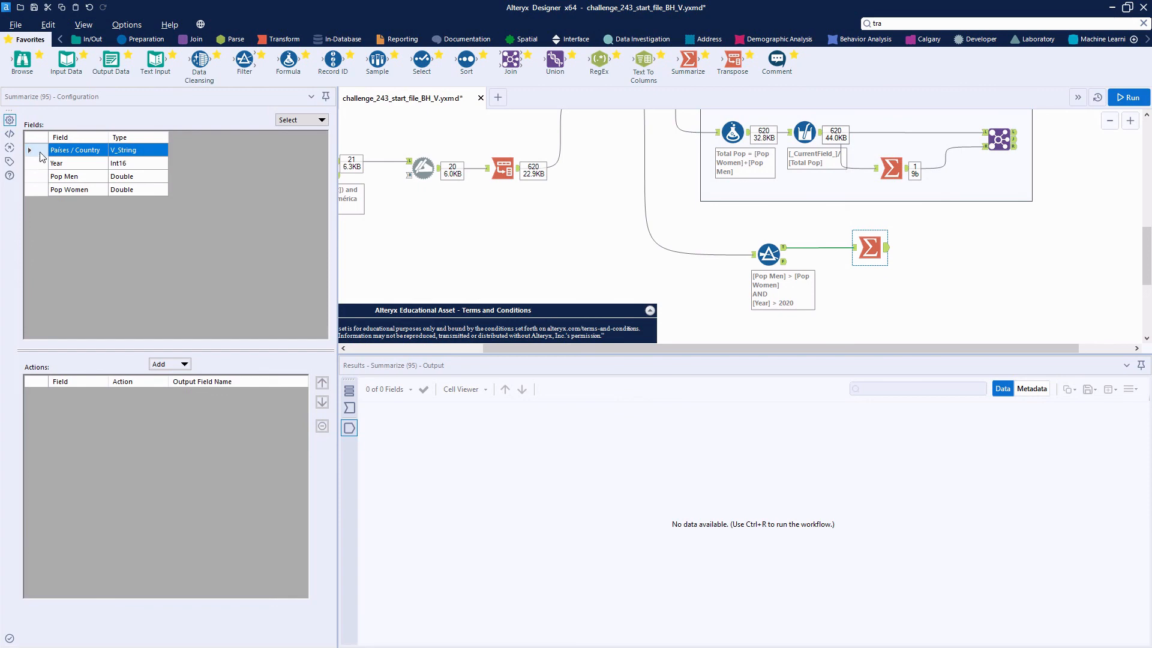
{"action": "left_click", "coordinate": [169, 364]}
{"action": "left_click", "coordinate": [180, 378]}
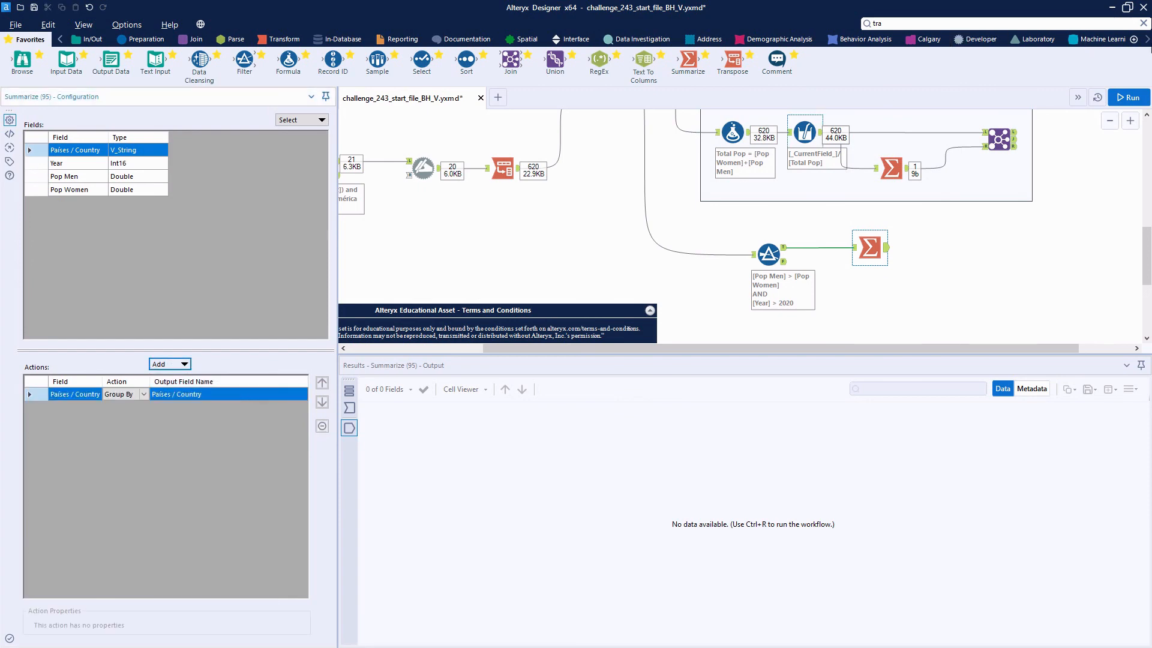
{"action": "left_click", "coordinate": [1128, 97]}
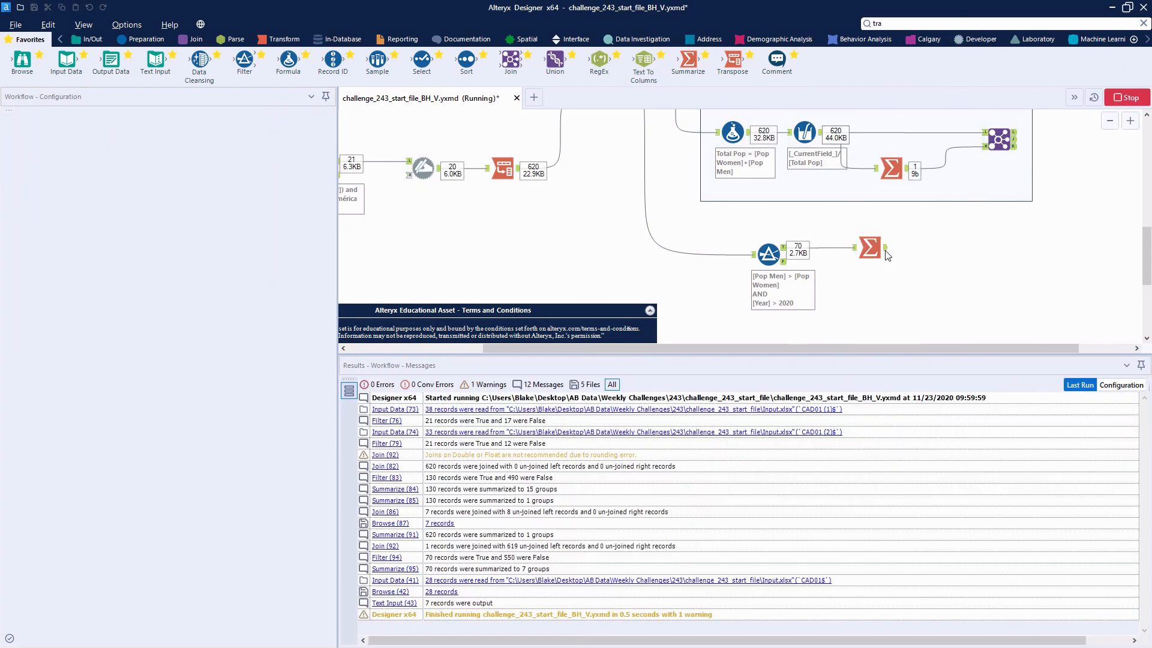
{"action": "left_click", "coordinate": [871, 249]}
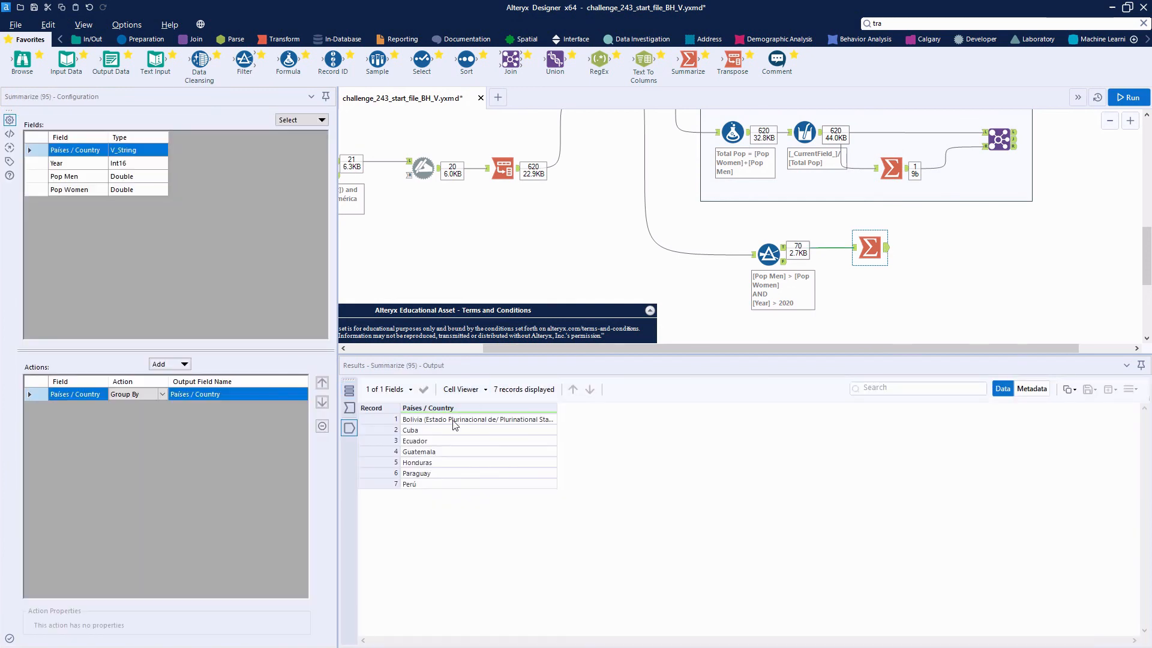
{"action": "left_click", "coordinate": [459, 483]}
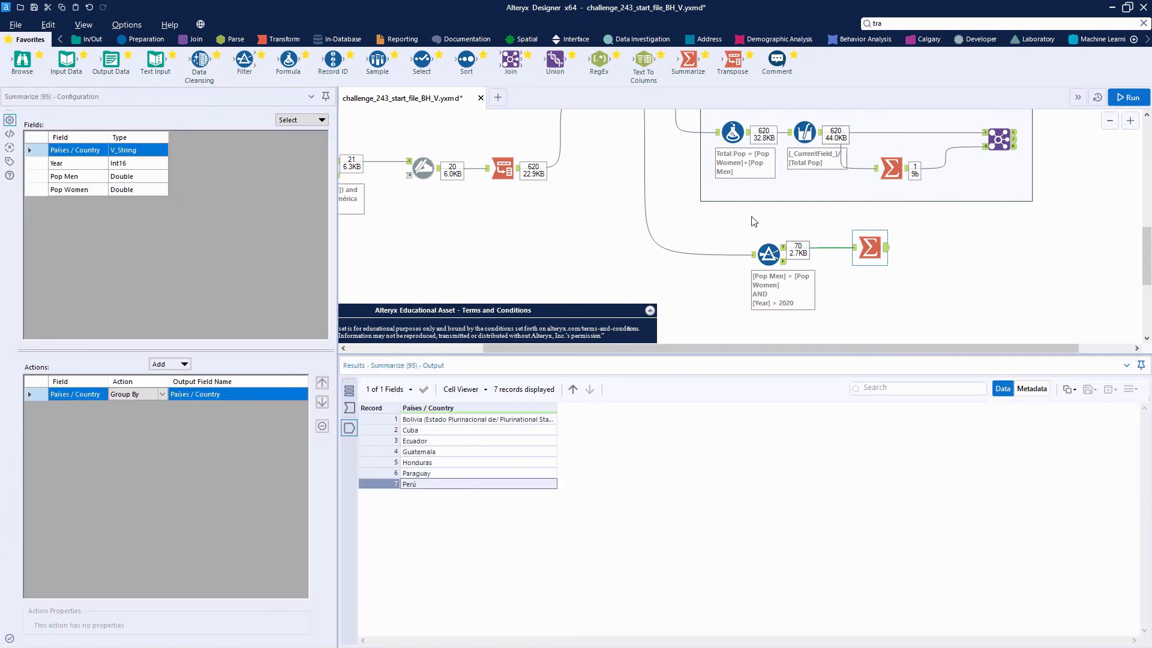
Step: Group the new Filter and Summarize in a container below Question 2 and begin entering its Question caption
{"action": "left_click_drag", "start_coordinate": [751, 217], "coordinate": [880, 275]}
{"action": "right_click", "coordinate": [880, 247]}
{"action": "left_click", "coordinate": [940, 330]}
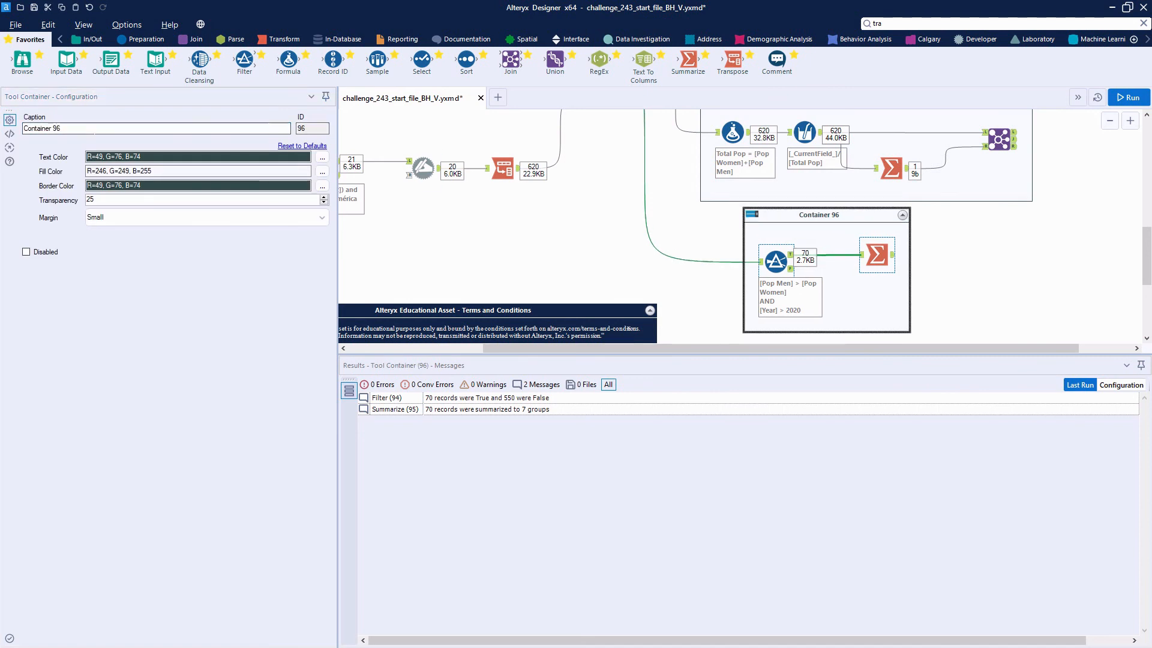
{"action": "type", "text": "Questi"}
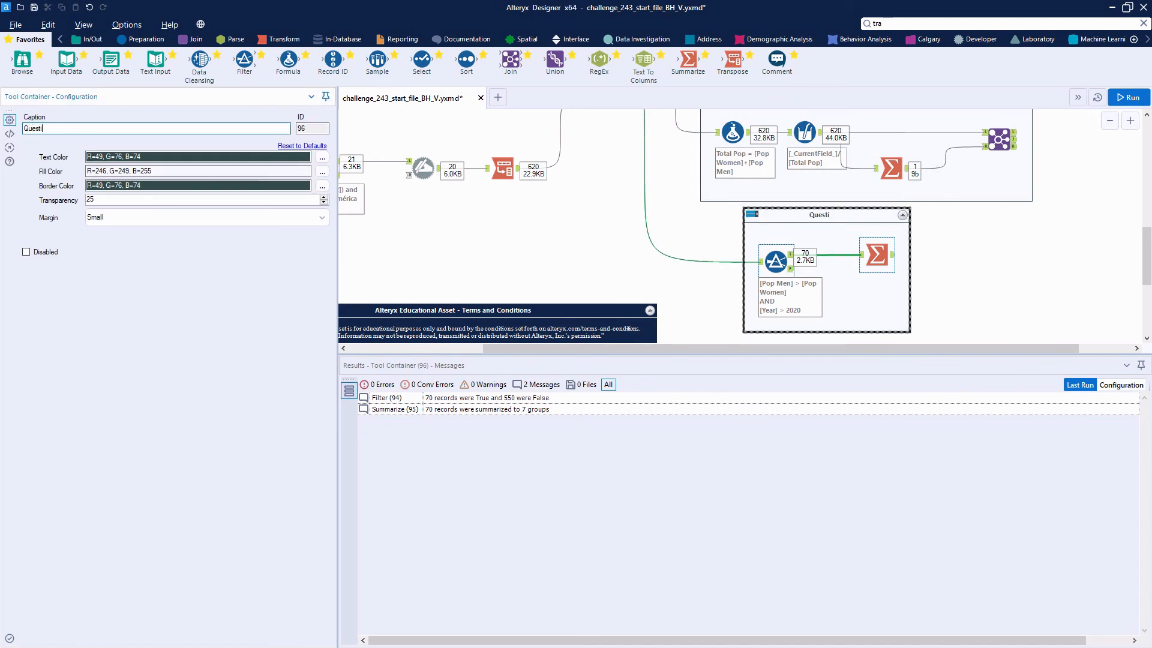